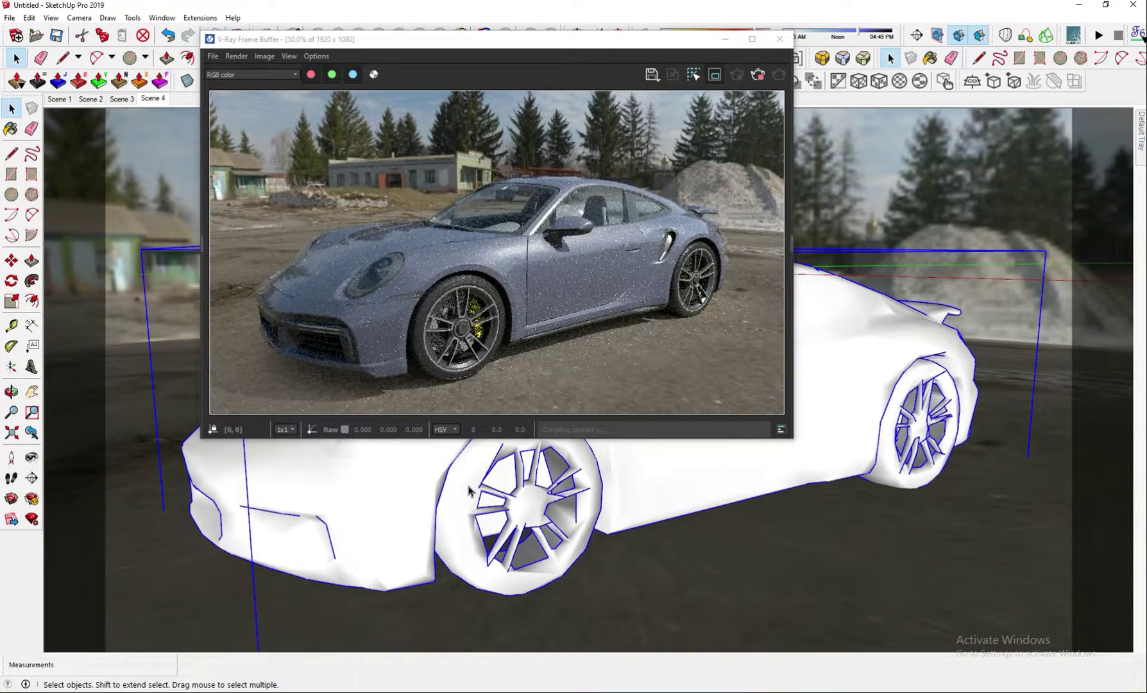
- Orbit the viewport around the rendered Cosmos car model
mouse_move(810, 523)
middle_down()
mouse_move(760, 545)
mouse_move(749, 482)
middle_up()
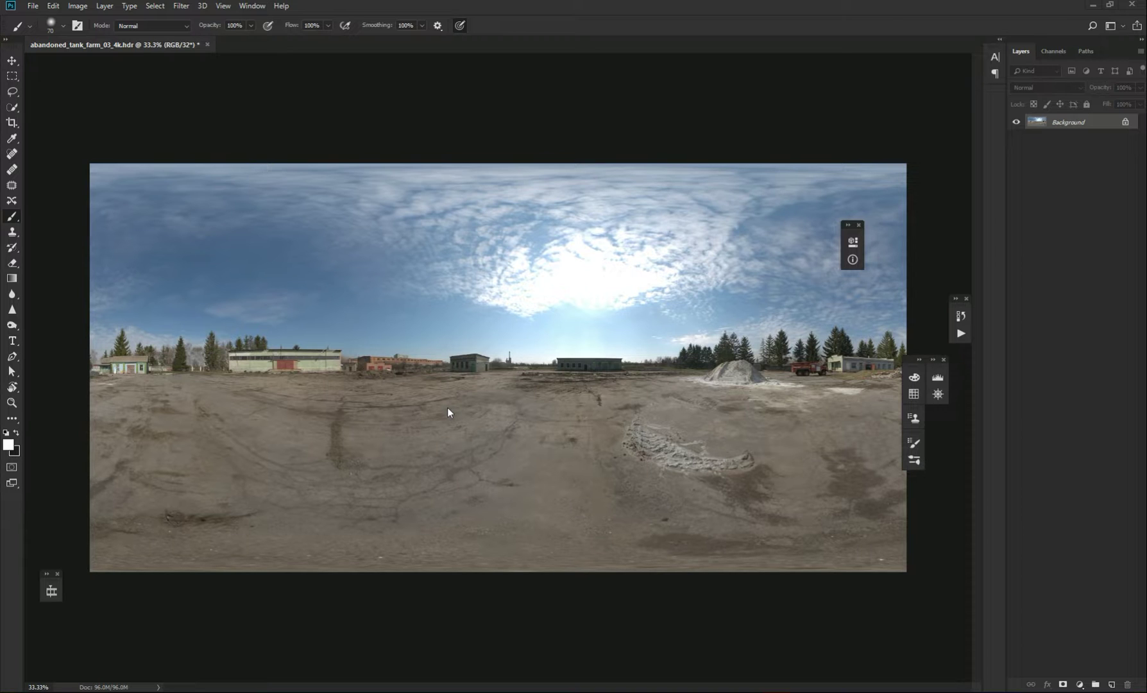
- Set up Export As for the panorama with JPG format and 50% quality
click(33, 6)
mouse_move(54, 169)
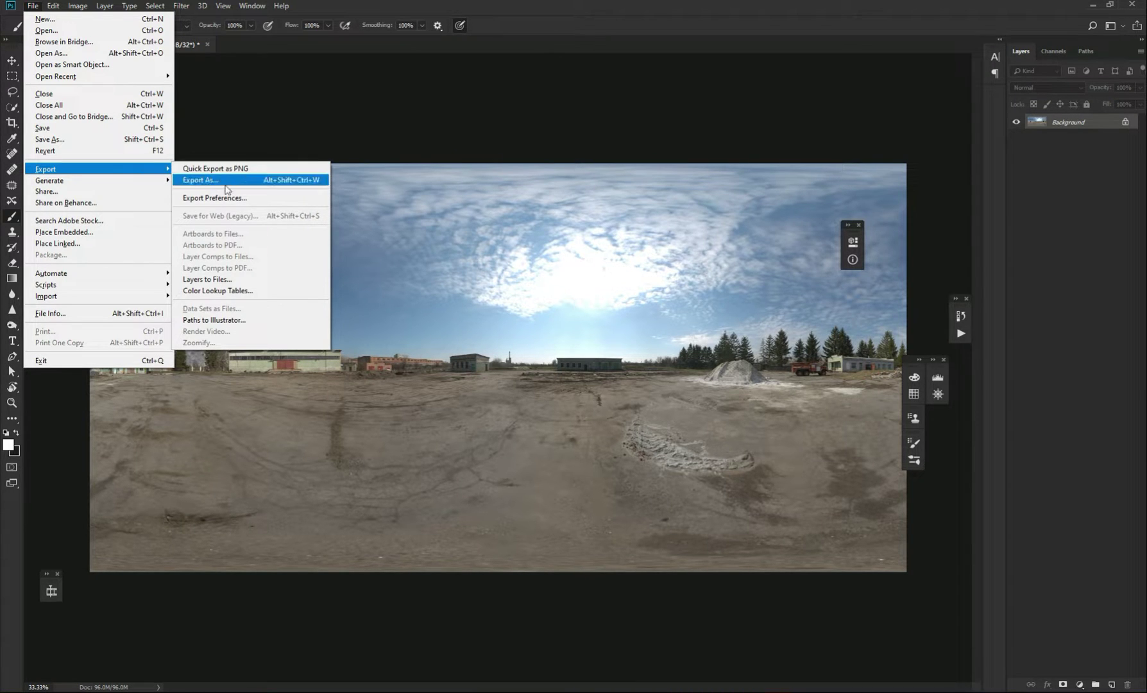
click(247, 181)
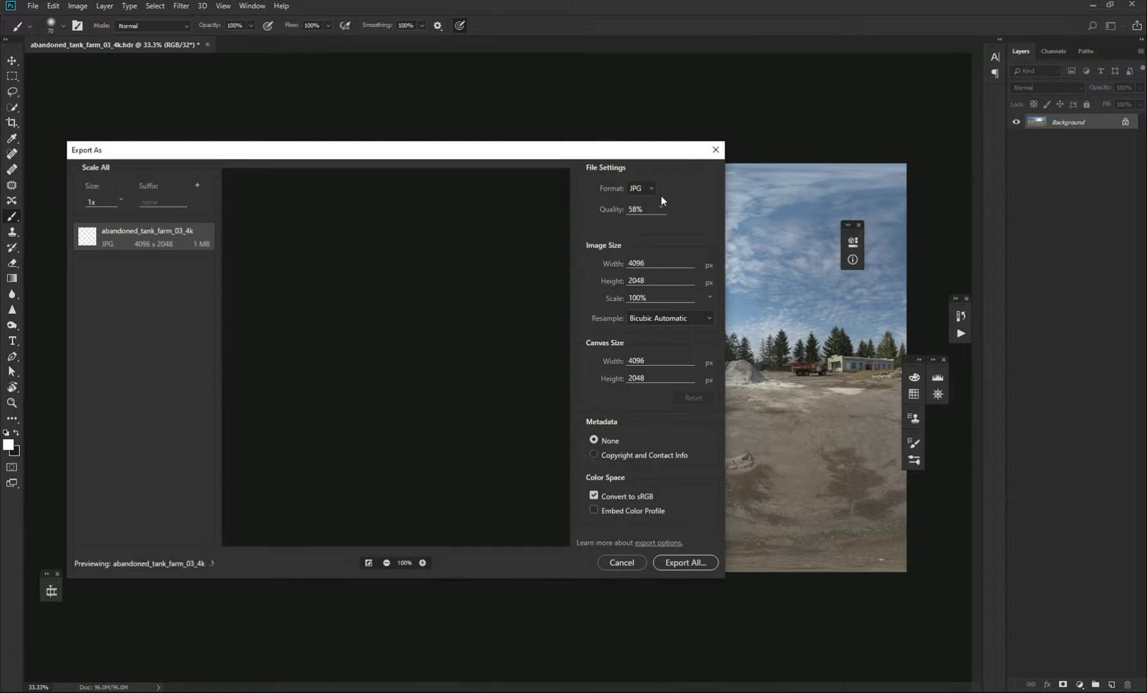
click(642, 190)
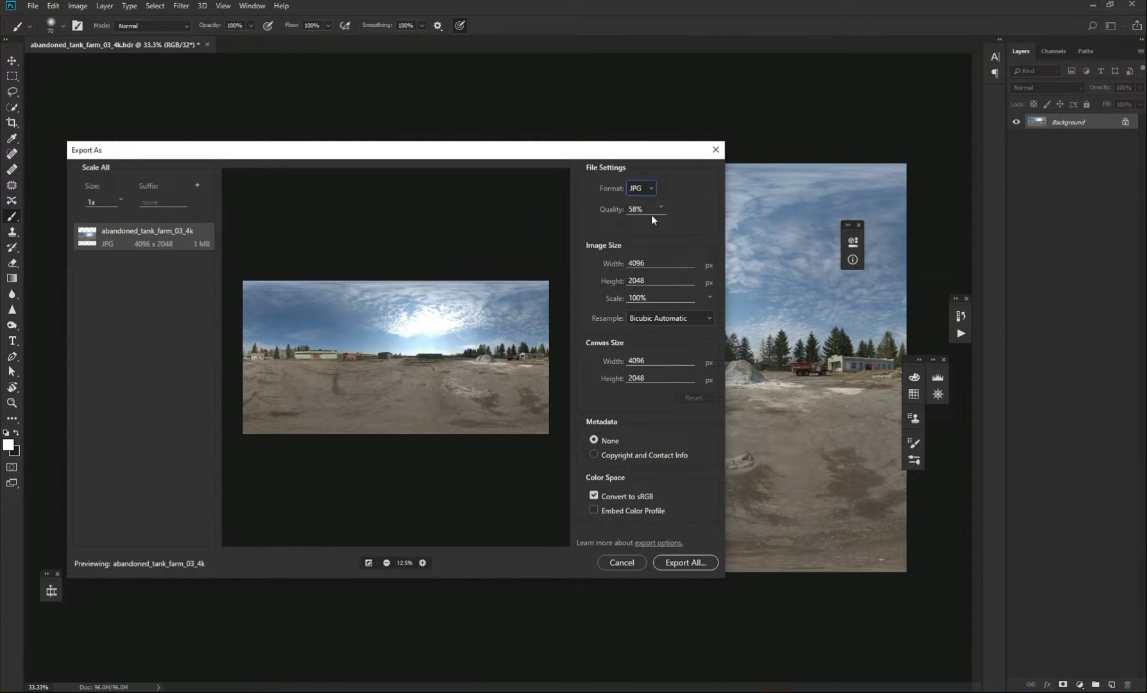
click(653, 207)
- Export the 4096×2048 JPG over the existing panorama copy in Downloads
click(704, 568)
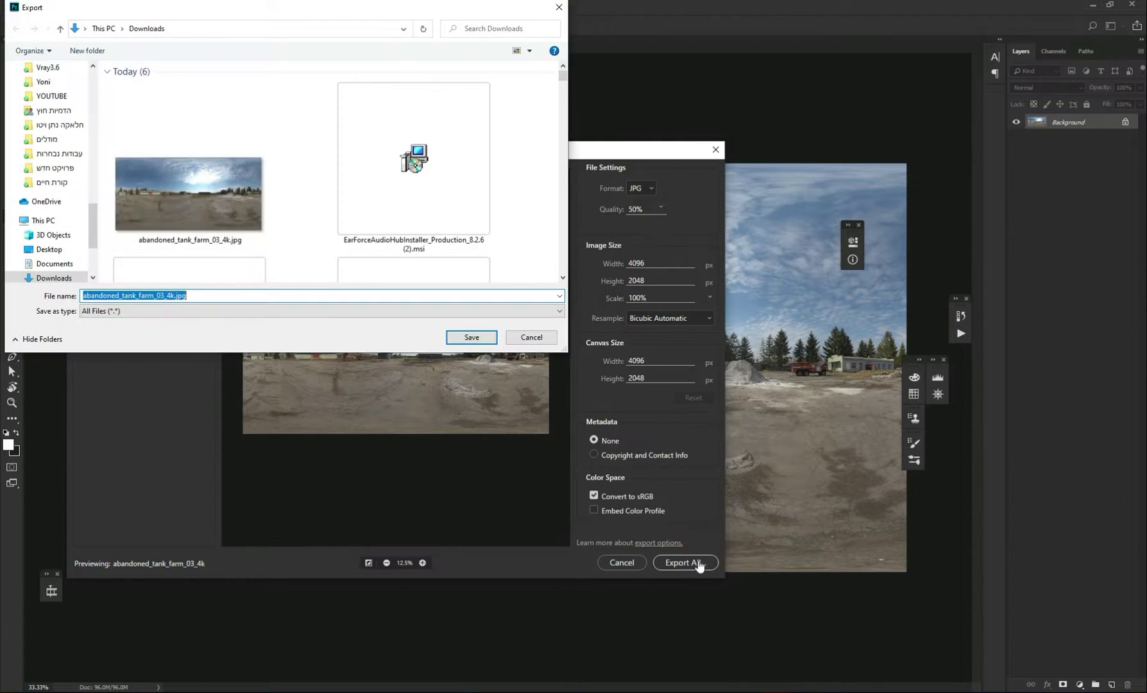
click(209, 212)
click(471, 336)
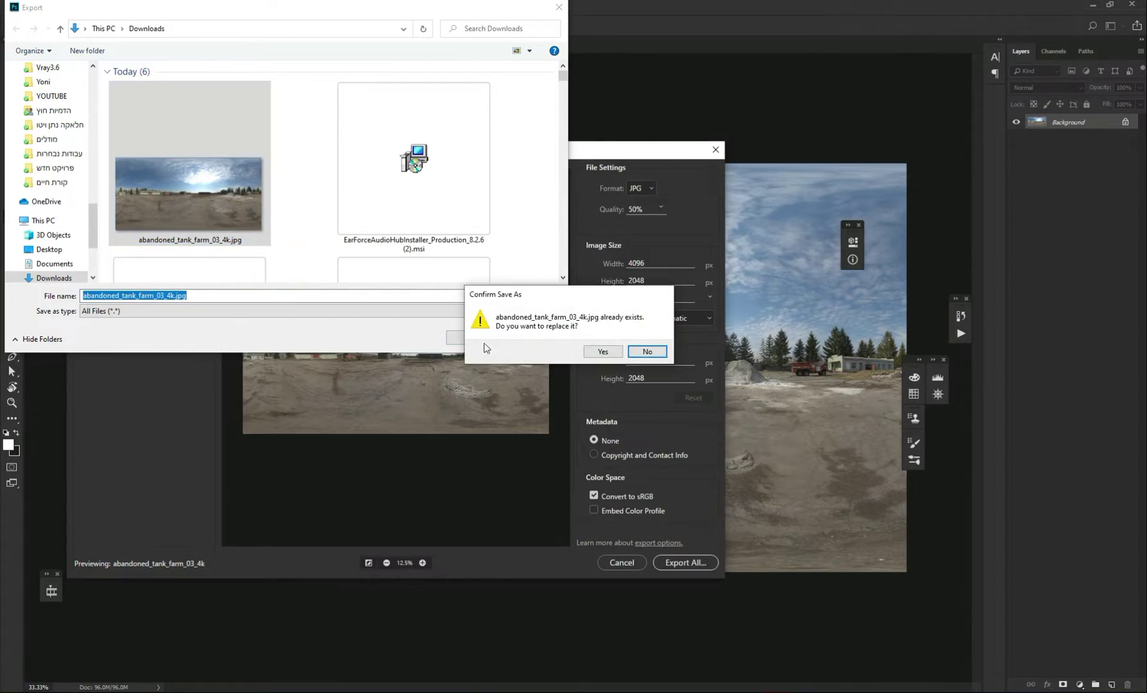
click(606, 355)
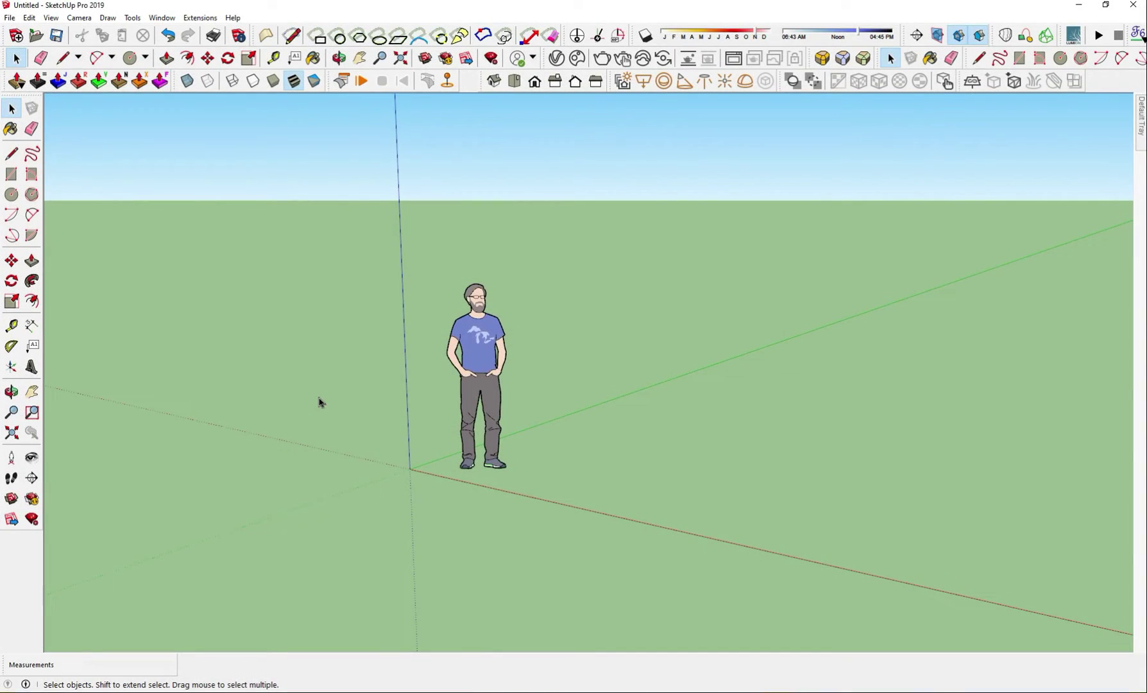
- Draw a 25-foot circle centred on the origin
click(11, 194)
click(410, 469)
text(25')
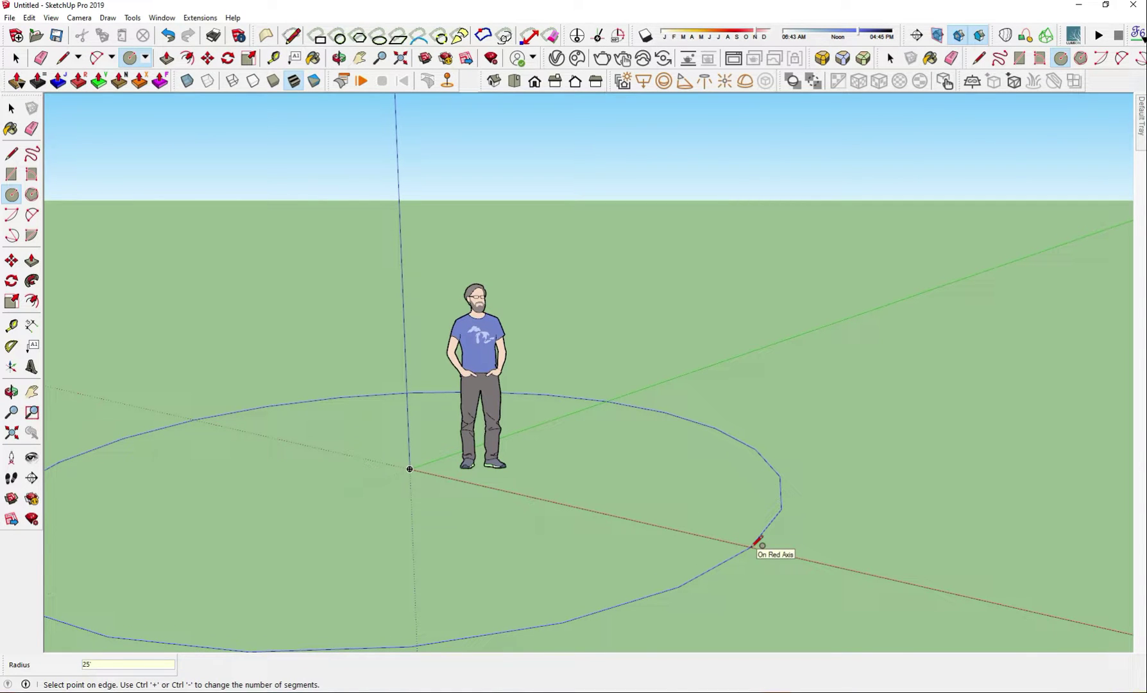
key(Return)
mouse_move(773, 545)
middle_down()
mouse_move(583, 391)
mouse_move(587, 459)
middle_up()
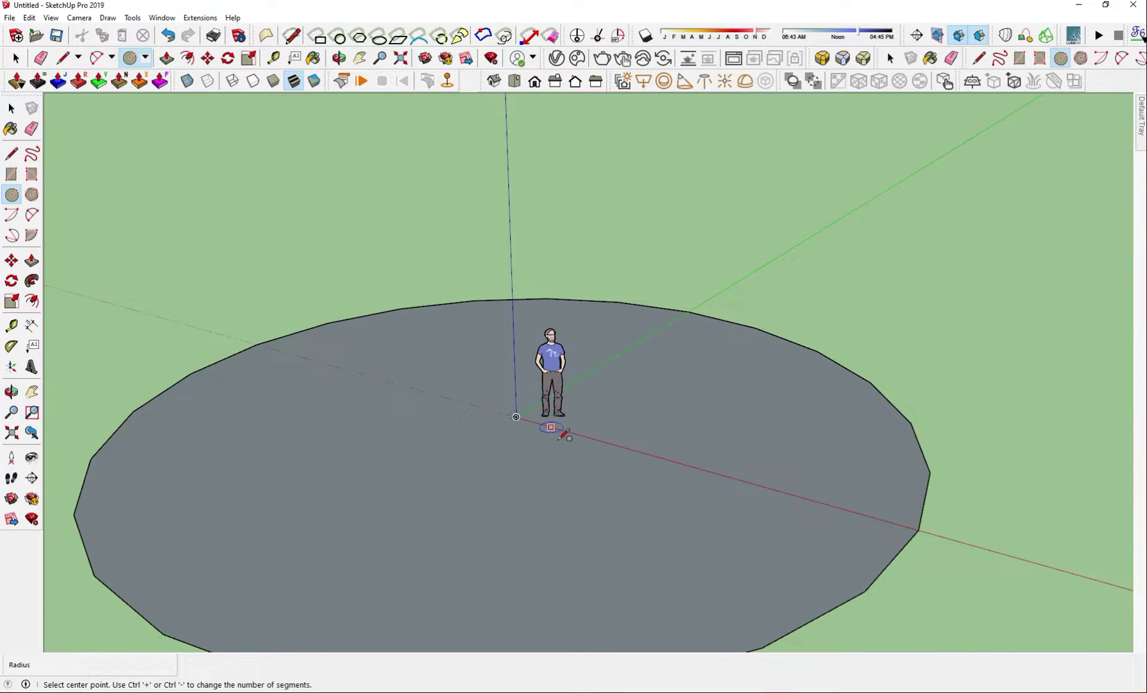
- Draw an upright circle on the red axis at the origin and select its edge as the path
key(Left)
click(516, 417)
click(597, 438)
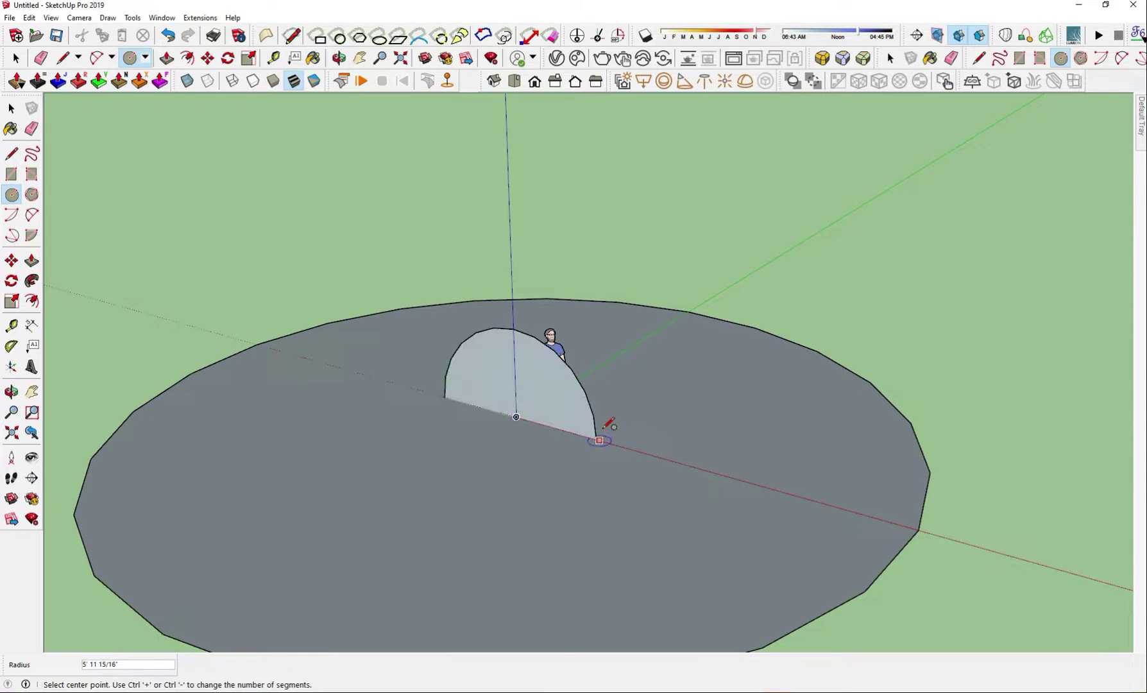
key(space)
click(903, 418)
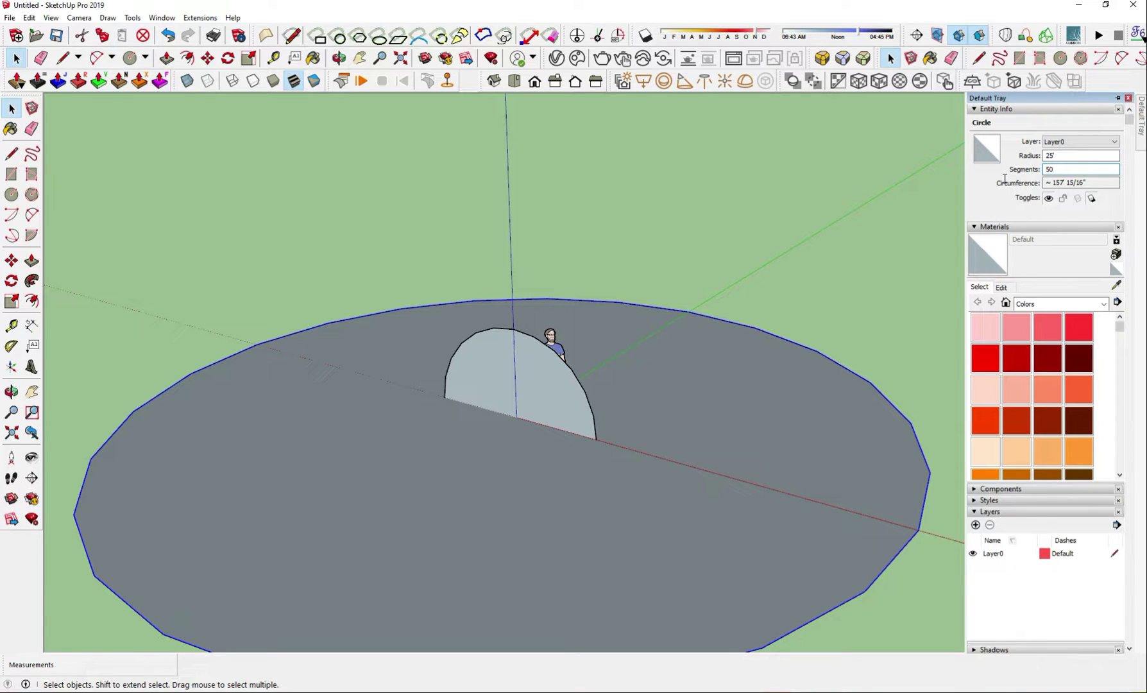
click(557, 350)
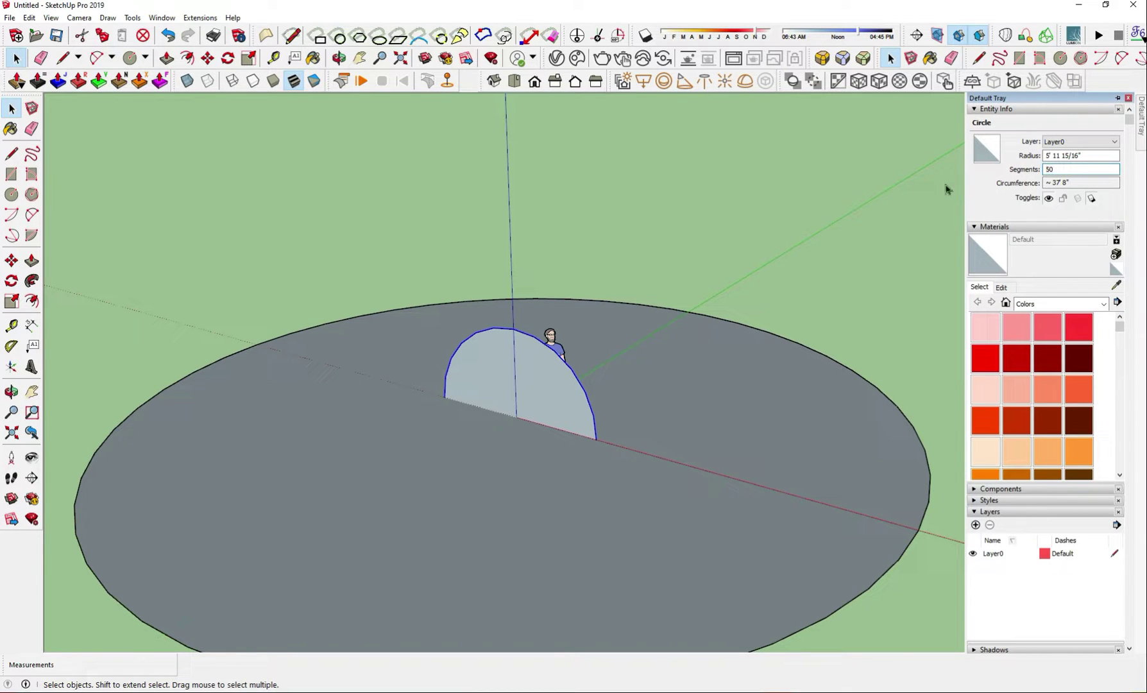
click(633, 277)
click(563, 363)
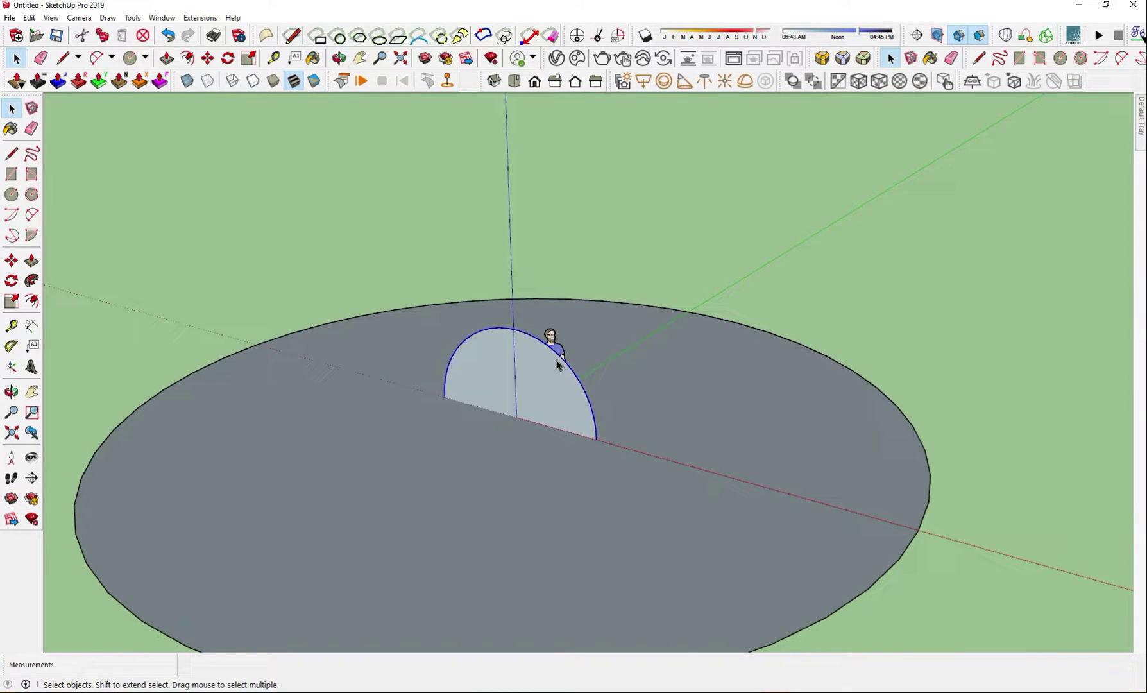
- Sweep the circle face with Follow Me into a full sphere
click(31, 280)
click(239, 405)
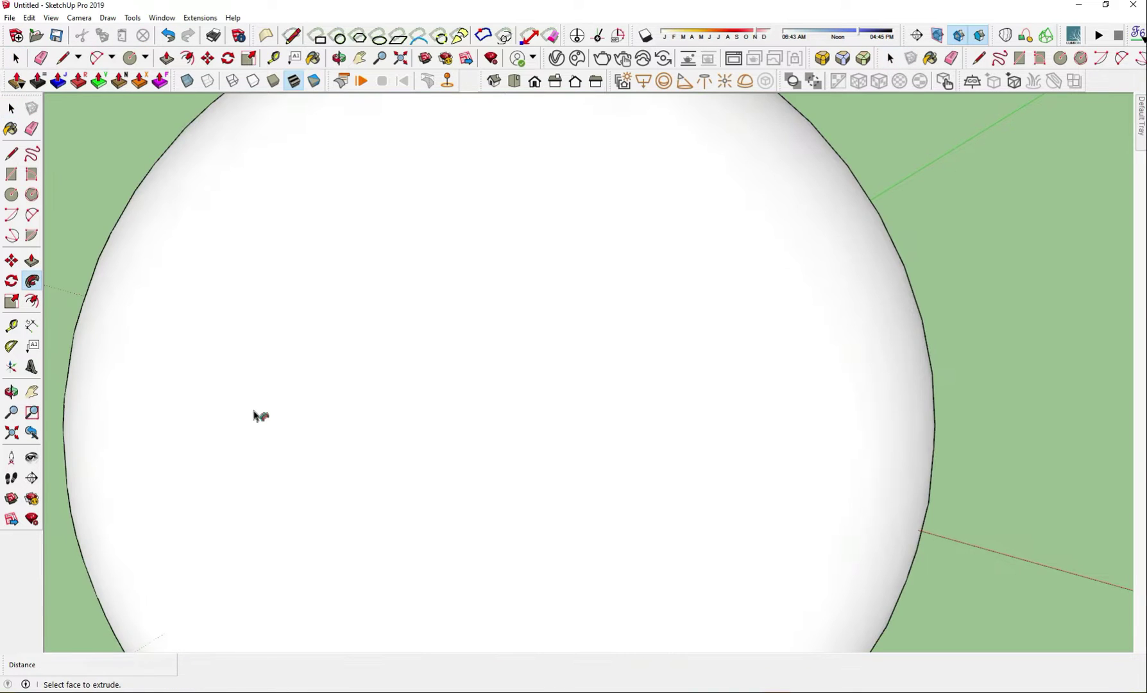
middle_drag(254, 415, 362, 406)
scroll(360, 385, down, 3)
key(space)
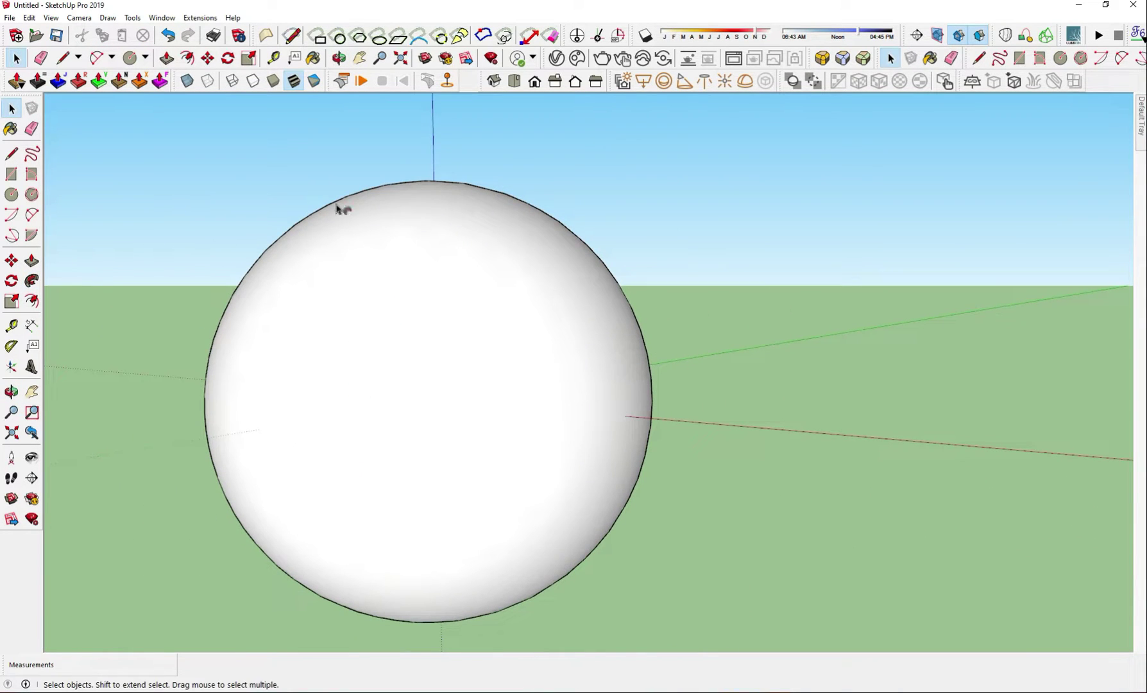
- Turn on Hidden Geometry to show the sphere's mesh lines
click(50, 17)
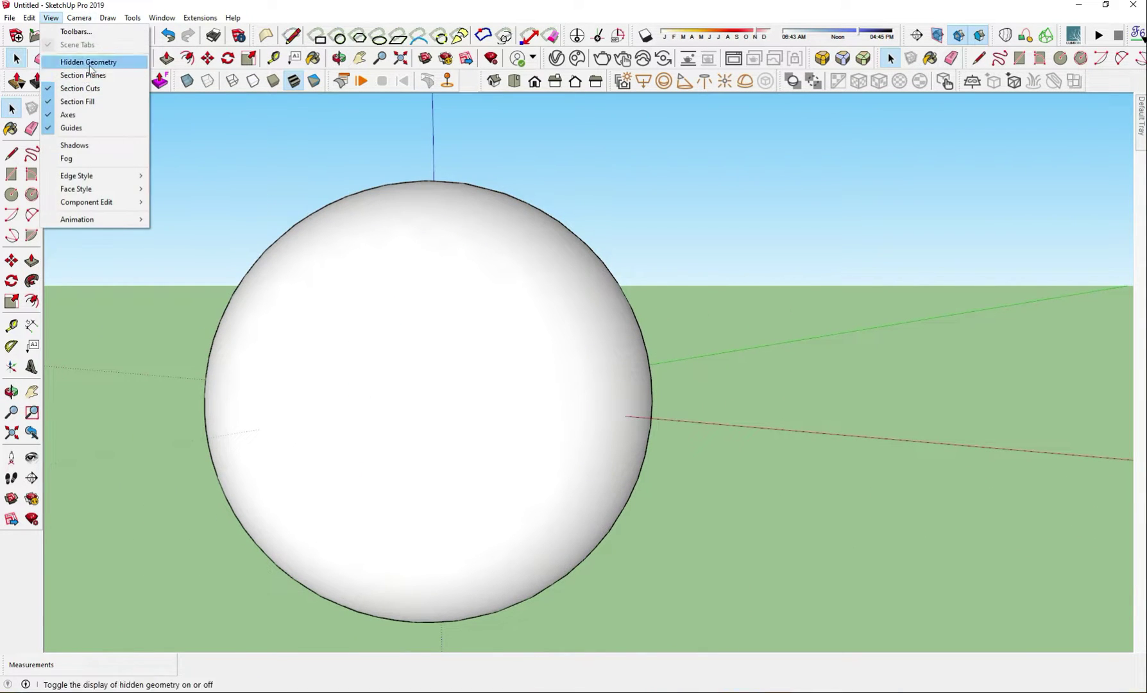
click(61, 61)
middle_drag(492, 391, 411, 402)
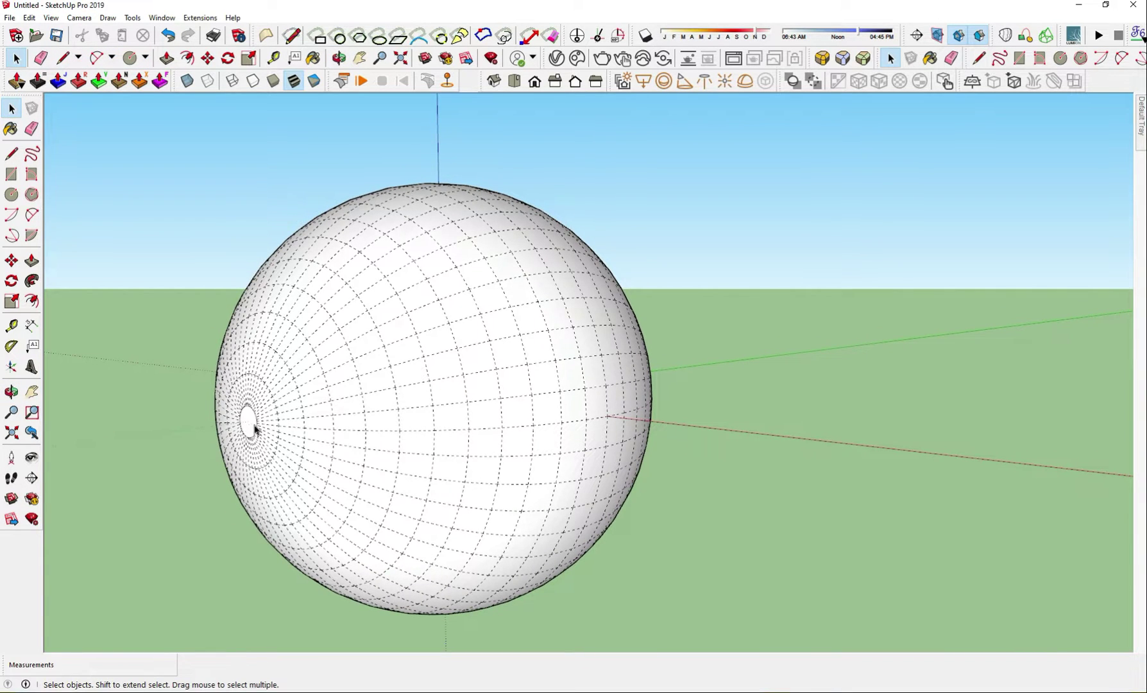
middle_drag(697, 424, 377, 437)
middle_drag(702, 393, 635, 403)
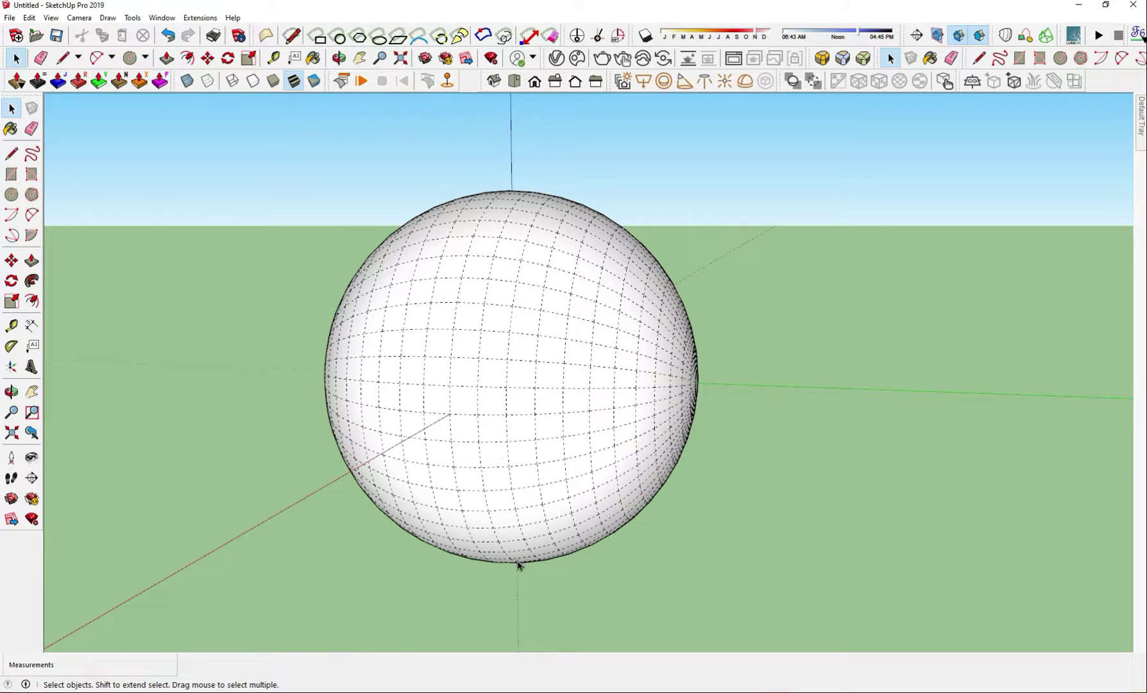
middle_drag(514, 266, 630, 282)
- Select the entire sphere and make it a group
triple_click(543, 308)
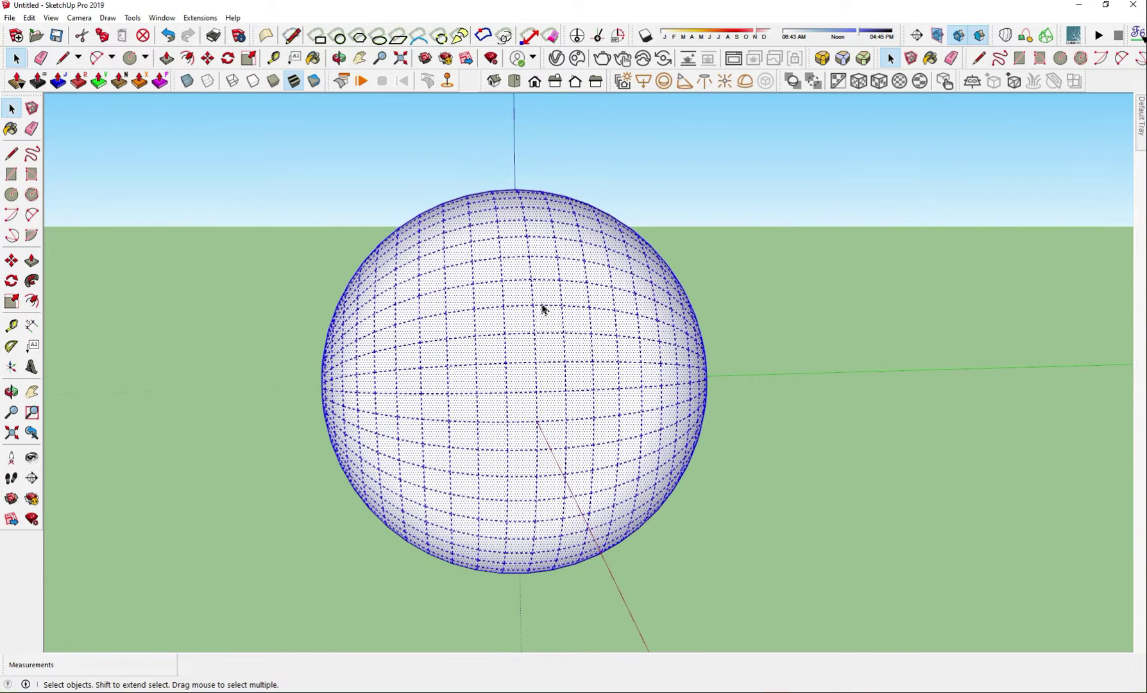
right_click(542, 307)
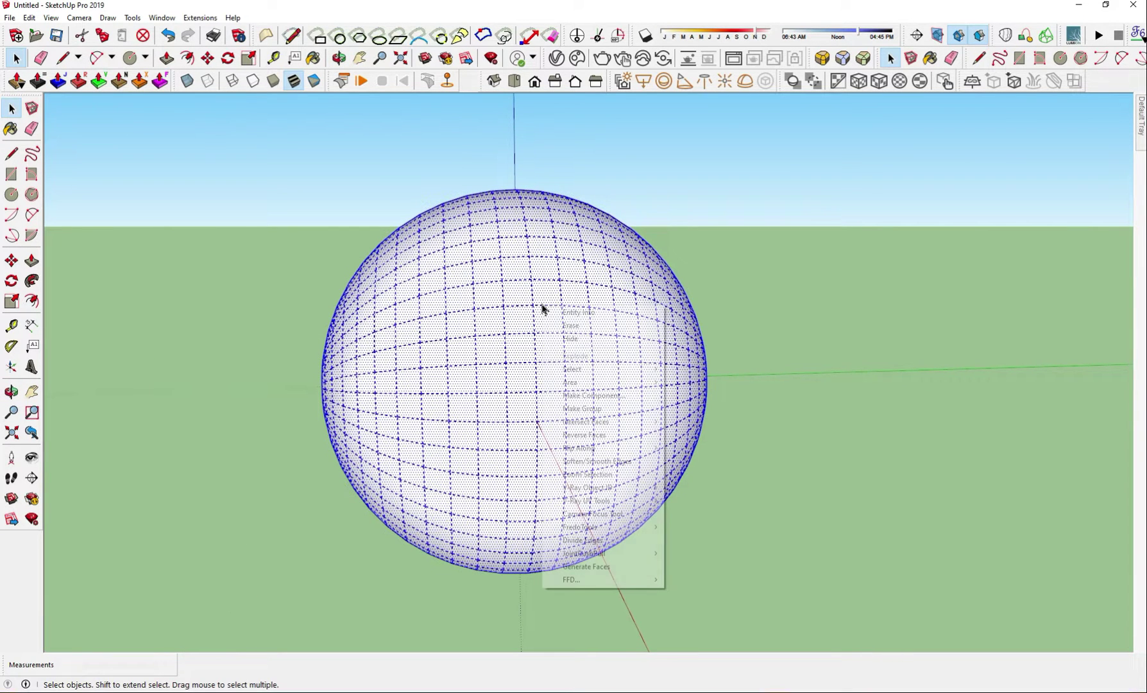
click(610, 411)
right_click(587, 403)
click(548, 367)
click(11, 260)
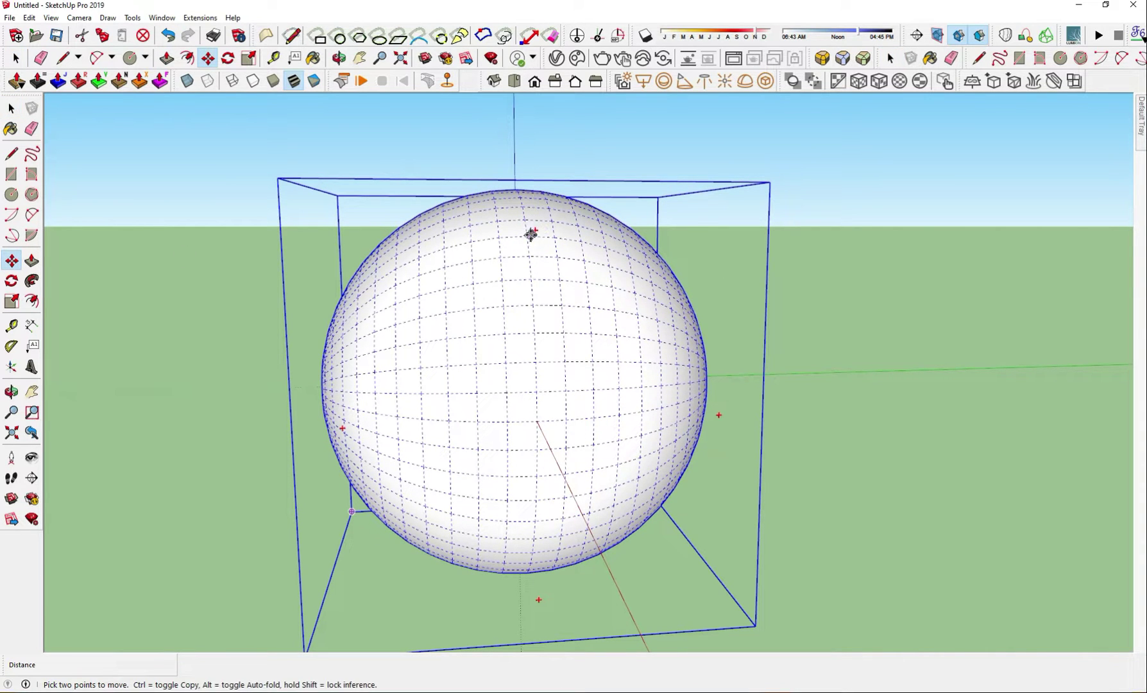
key(Escape)
key(space)
- Open the sphere group for editing and select all its faces
double_click(635, 362)
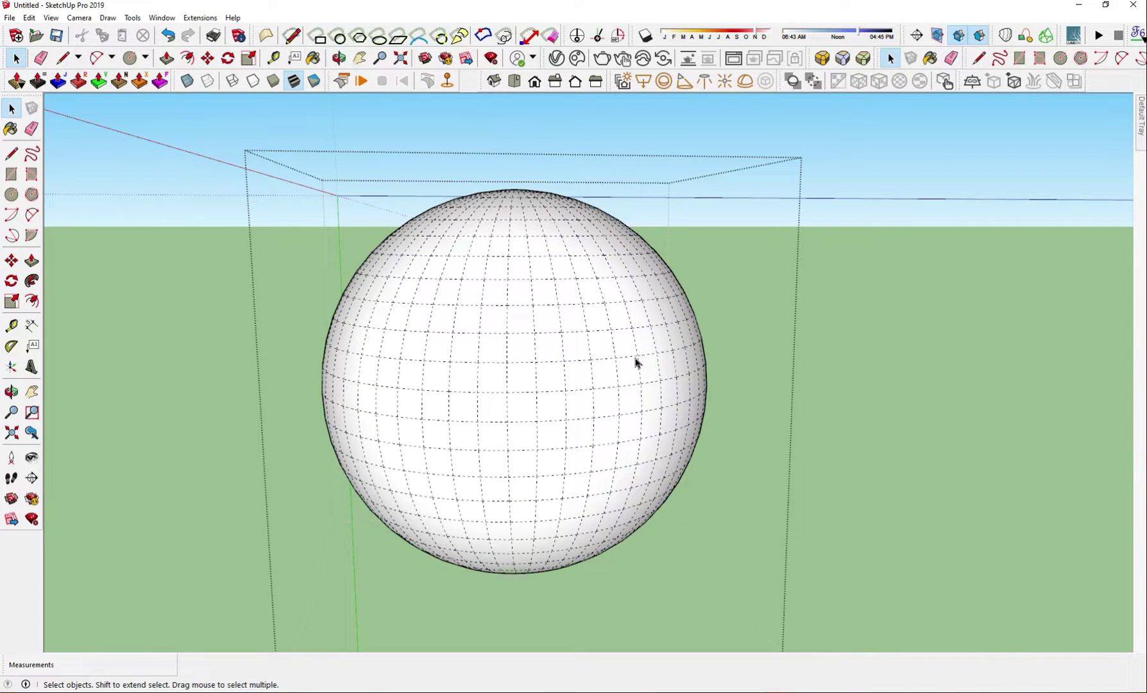
mouse_move(589, 384)
middle_down()
mouse_move(630, 374)
mouse_move(580, 351)
middle_up()
triple_click(581, 351)
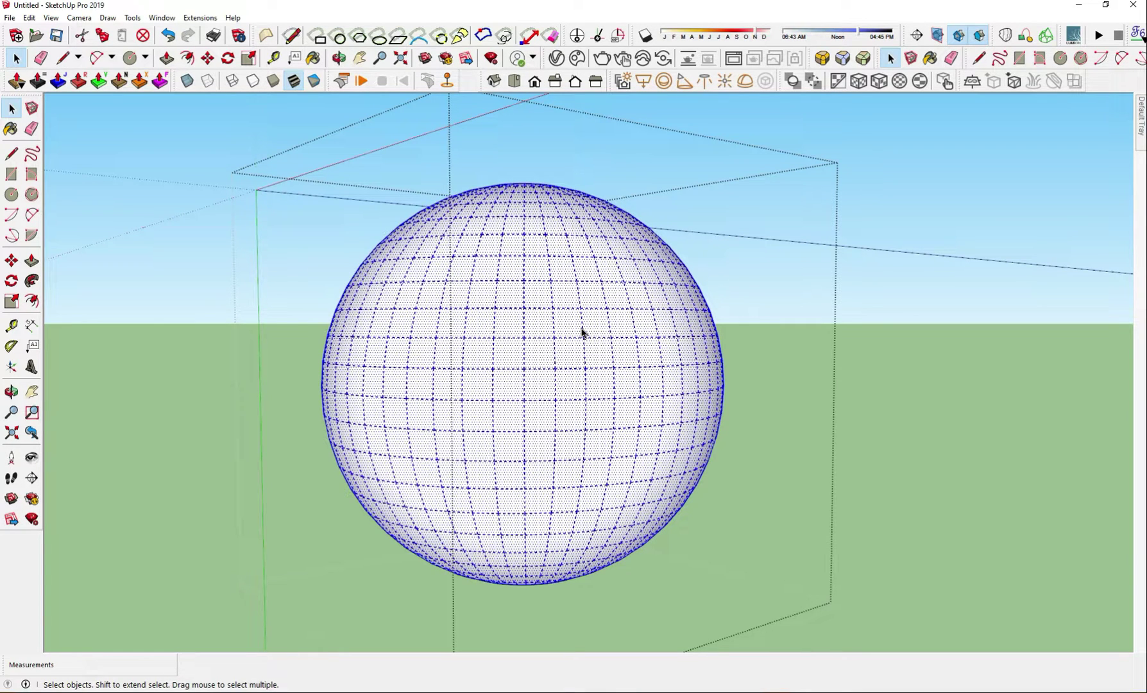
- Reverse the sphere's faces and paint it with the red Color A04 material
right_click(572, 325)
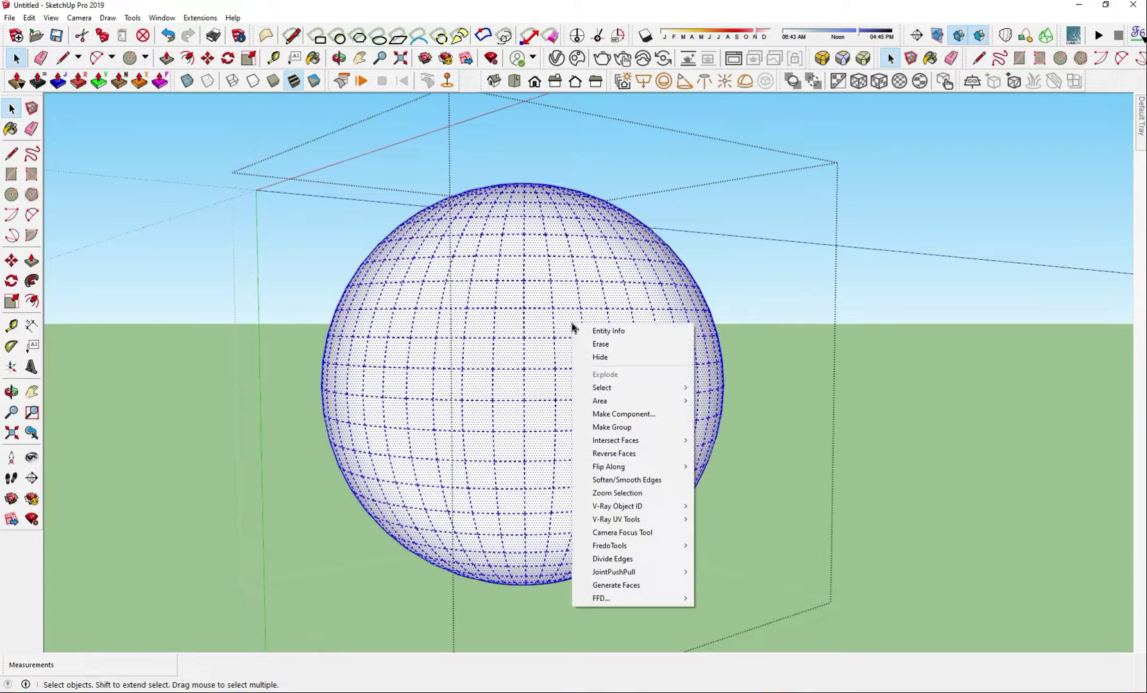
click(635, 454)
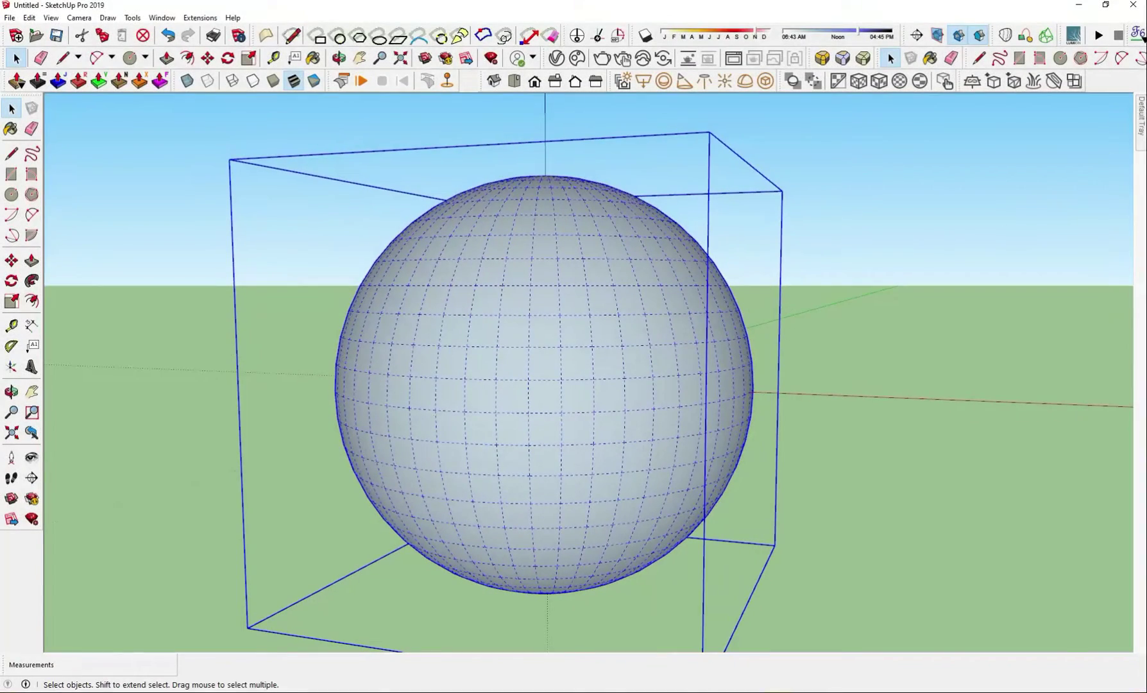
click(1075, 327)
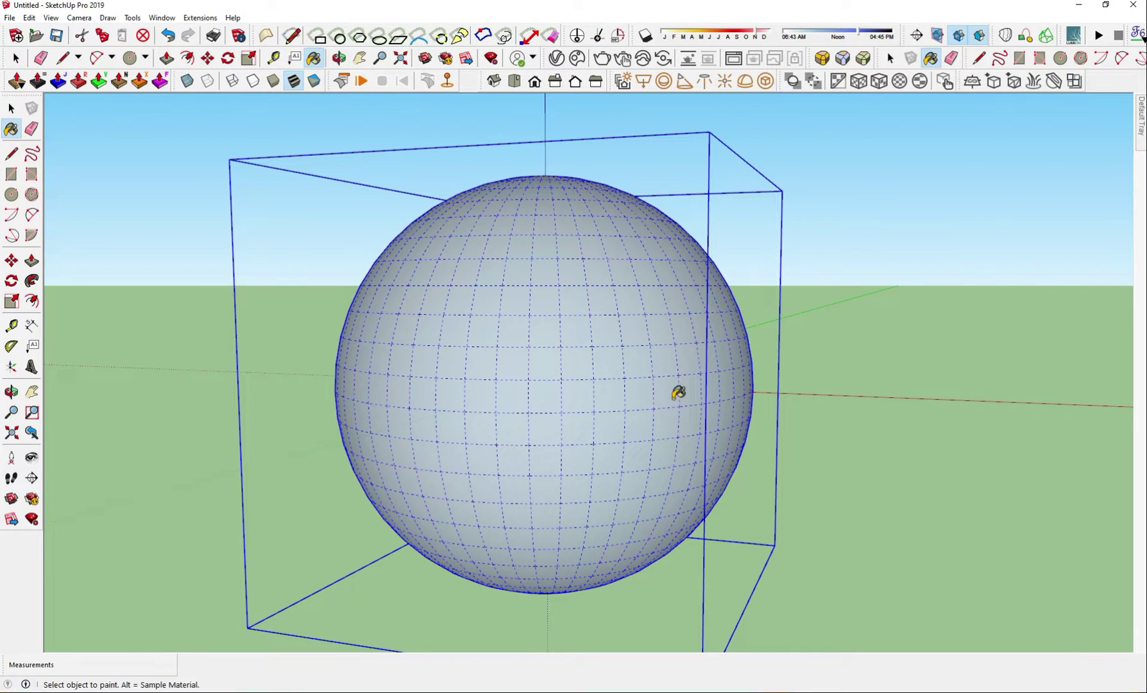
click(678, 392)
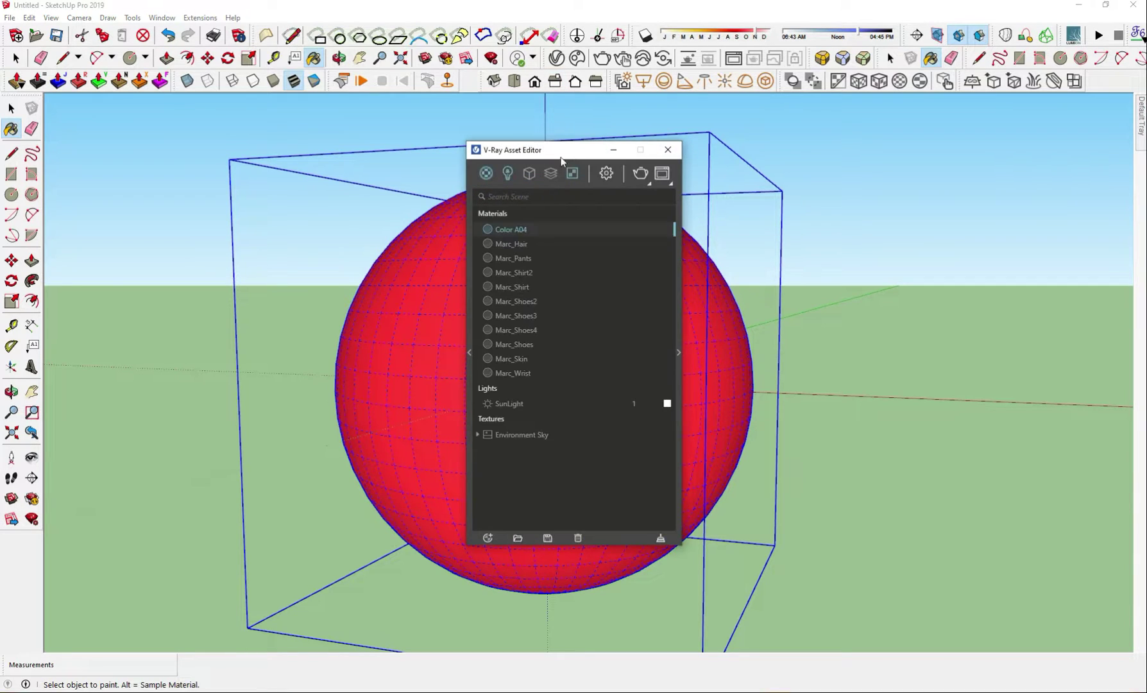
drag(550, 151, 223, 154)
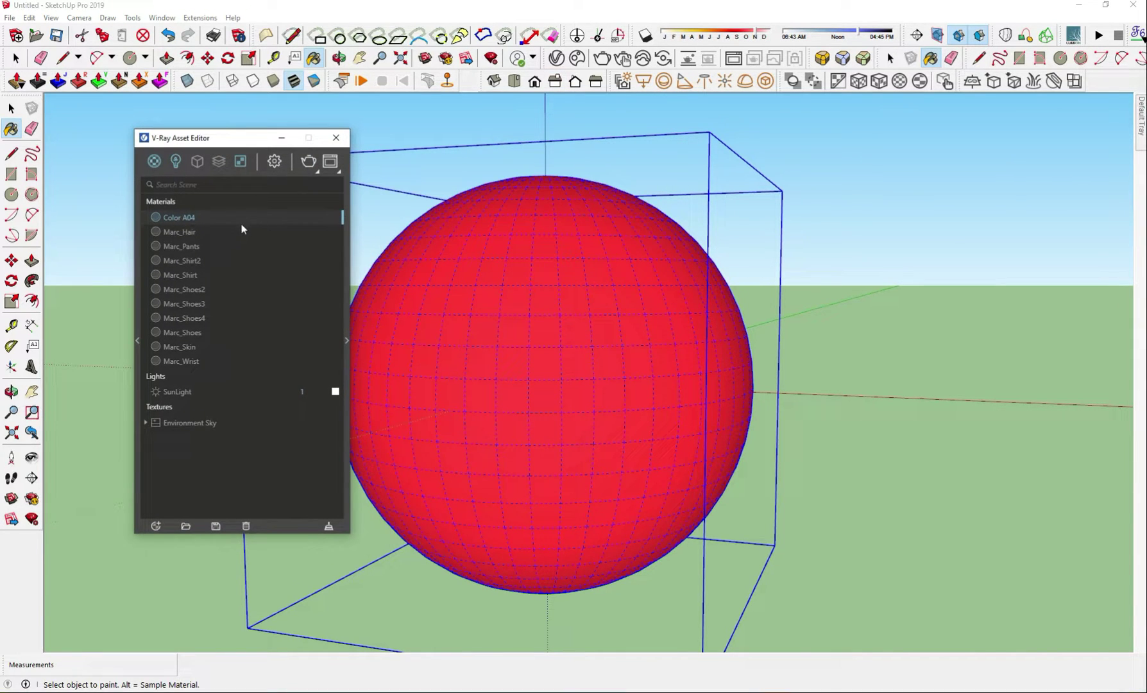
- Set the Color A04 material's Binding texture mode to Custom mode
click(349, 270)
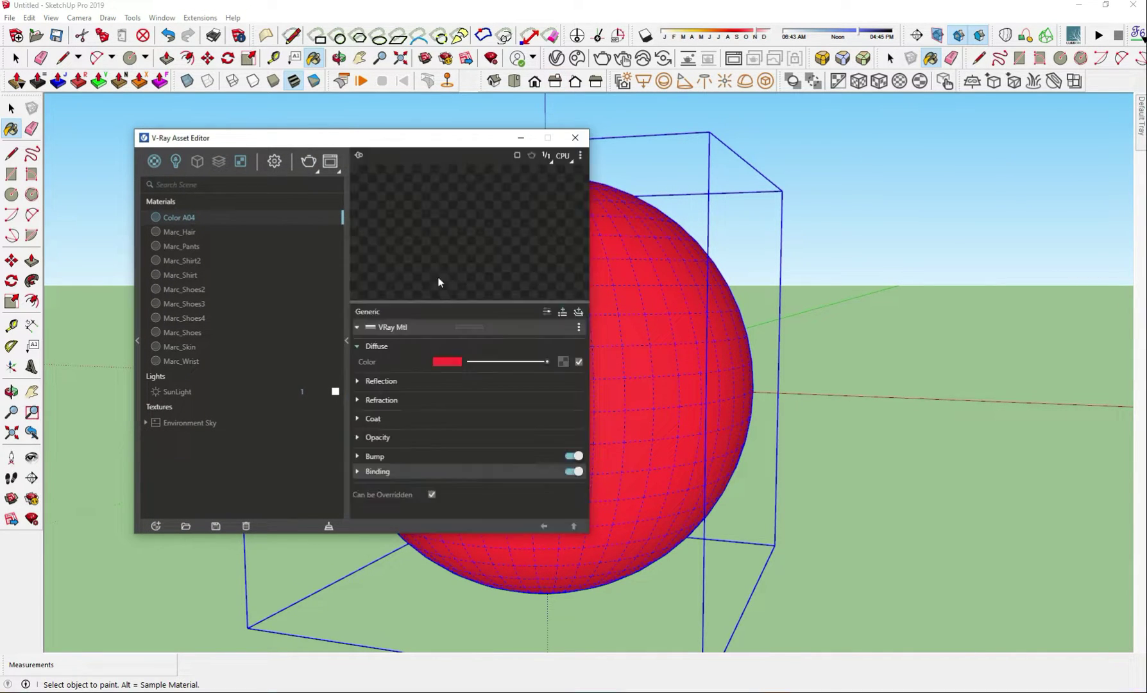
click(433, 472)
scroll(436, 470, down, 1)
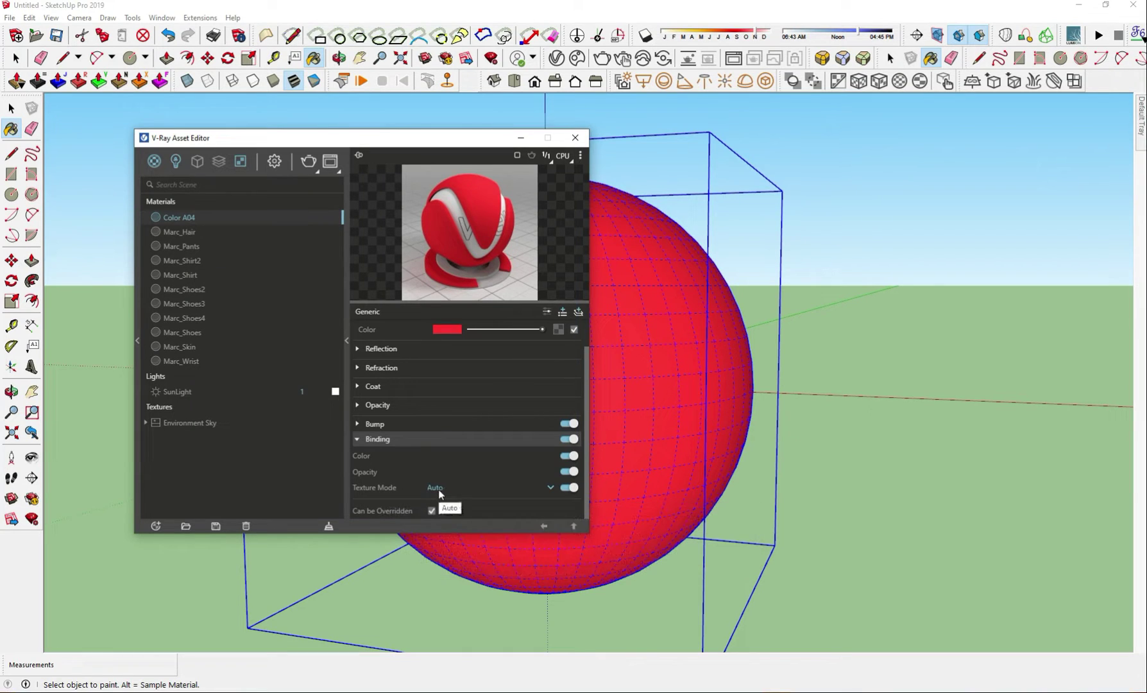
click(438, 489)
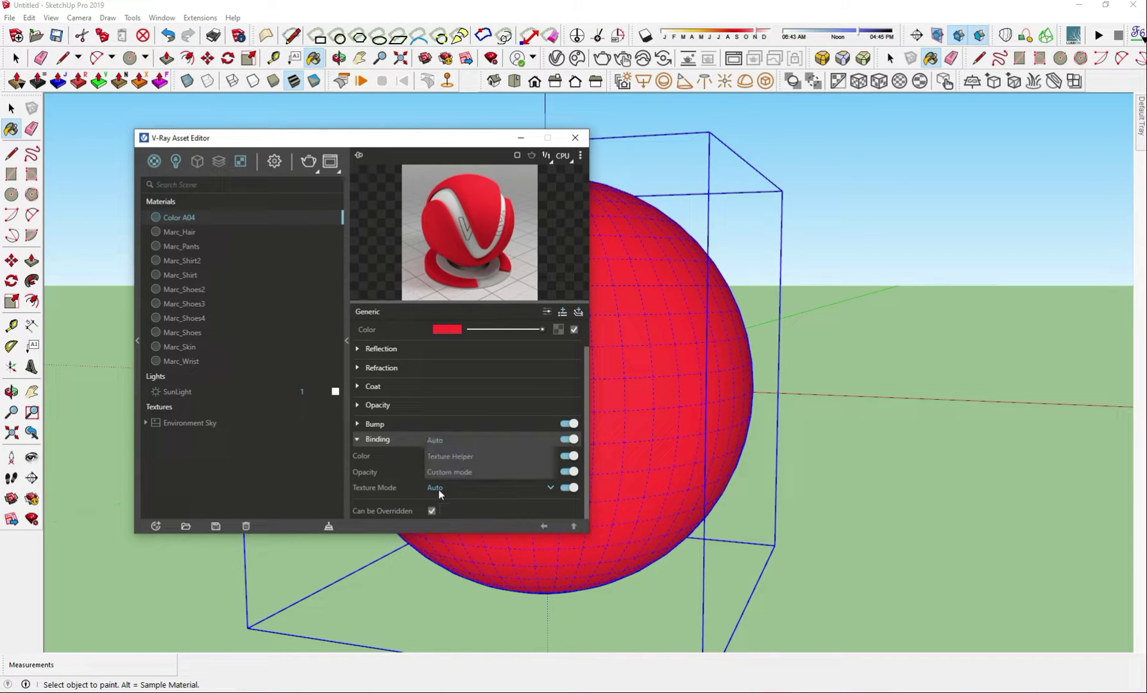
click(470, 474)
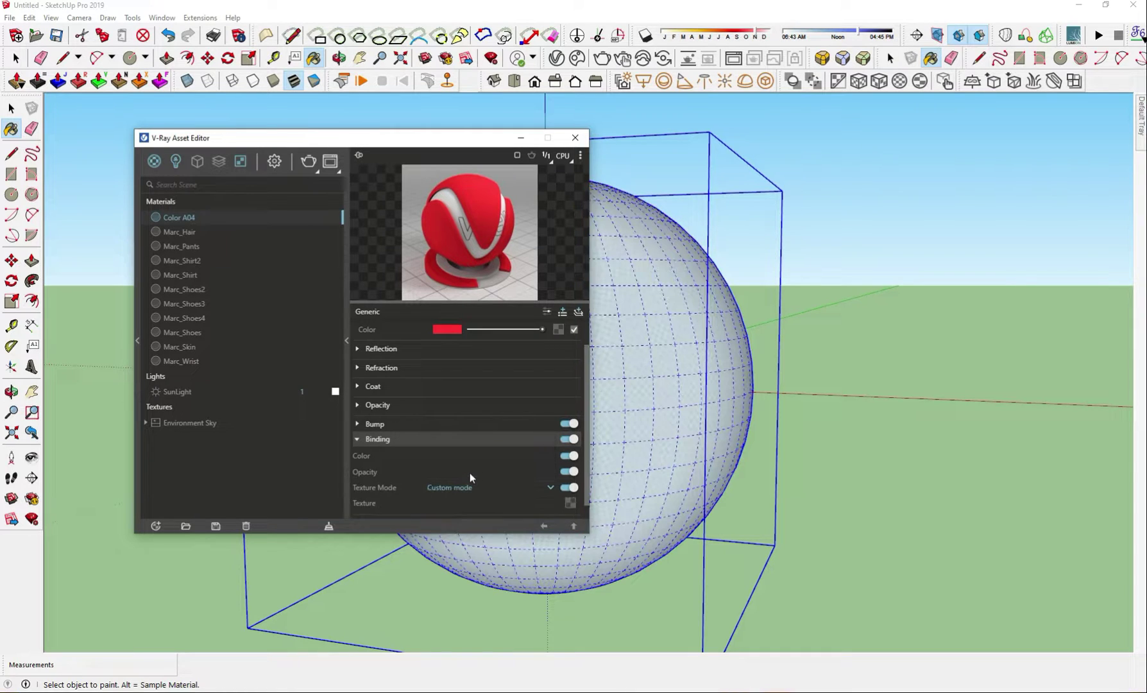
- Add a Bitmap texture loading abandoned_tank_farm_03_4k.jpg to the material
click(569, 504)
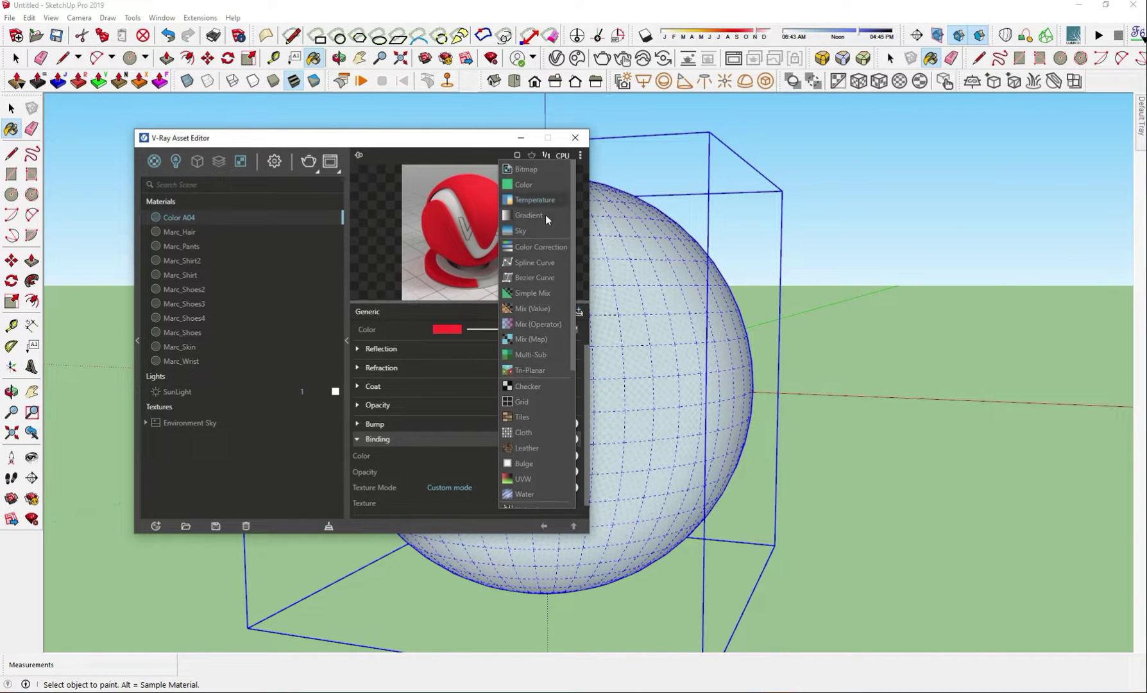
click(548, 174)
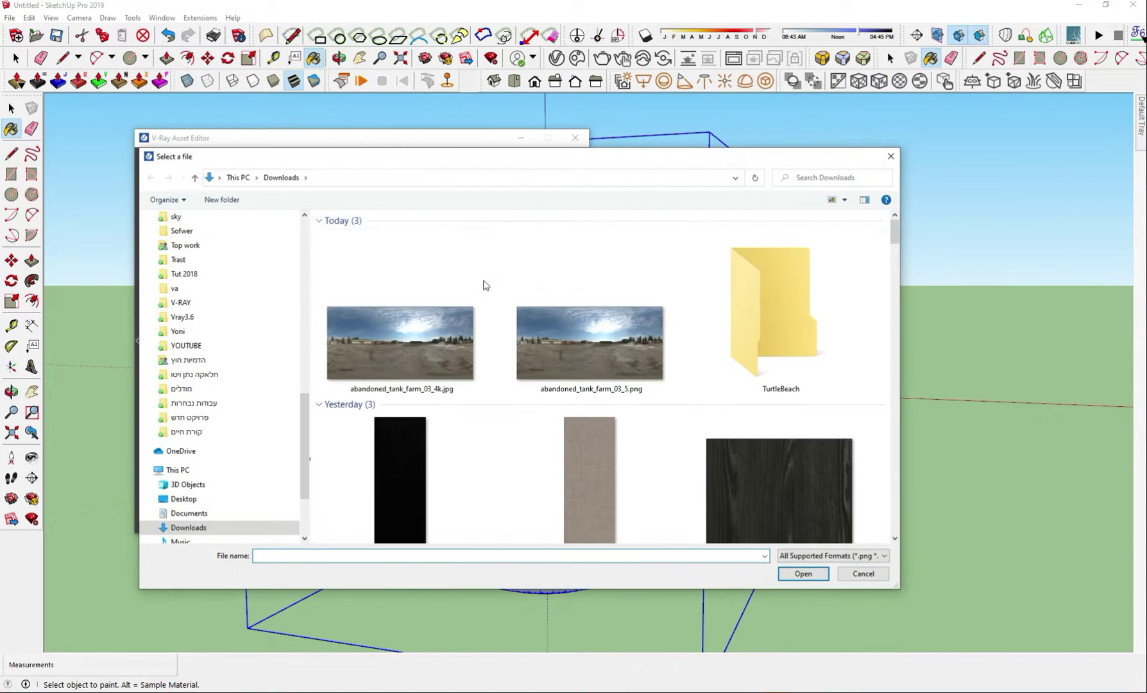
double_click(447, 346)
mouse_move(690, 379)
middle_down()
mouse_move(540, 442)
mouse_move(904, 390)
mouse_move(501, 435)
mouse_move(523, 372)
middle_up()
scroll(692, 410, up, 2)
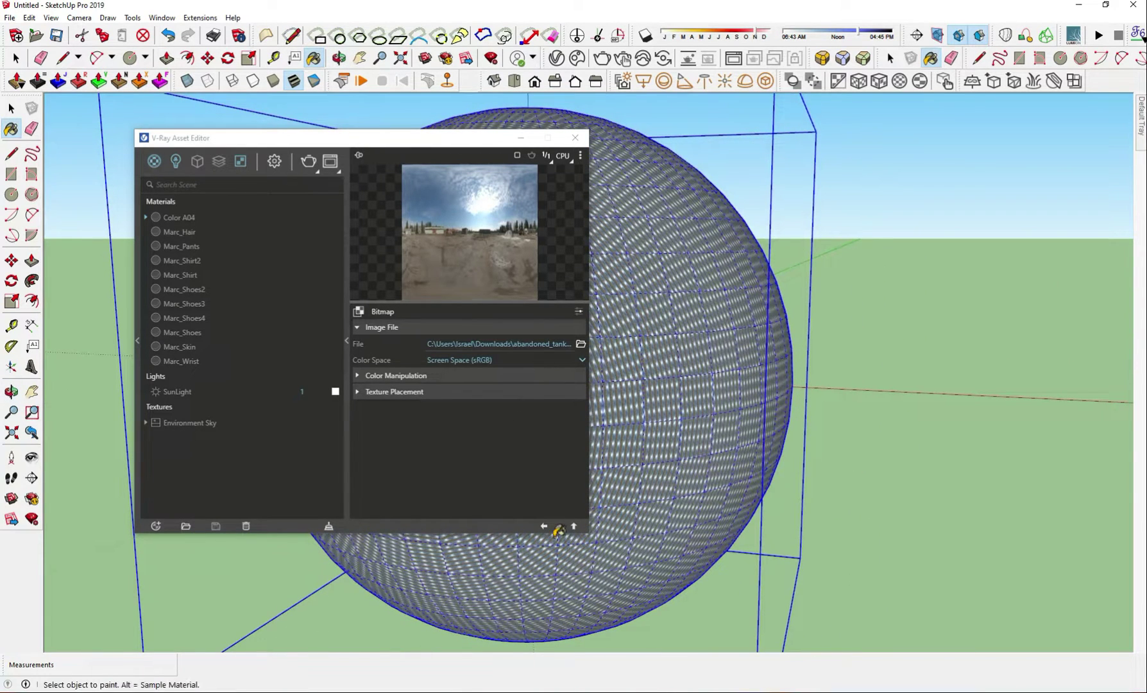
- Return to the Color A04 settings, move the editor aside and deselect the sphere
click(545, 526)
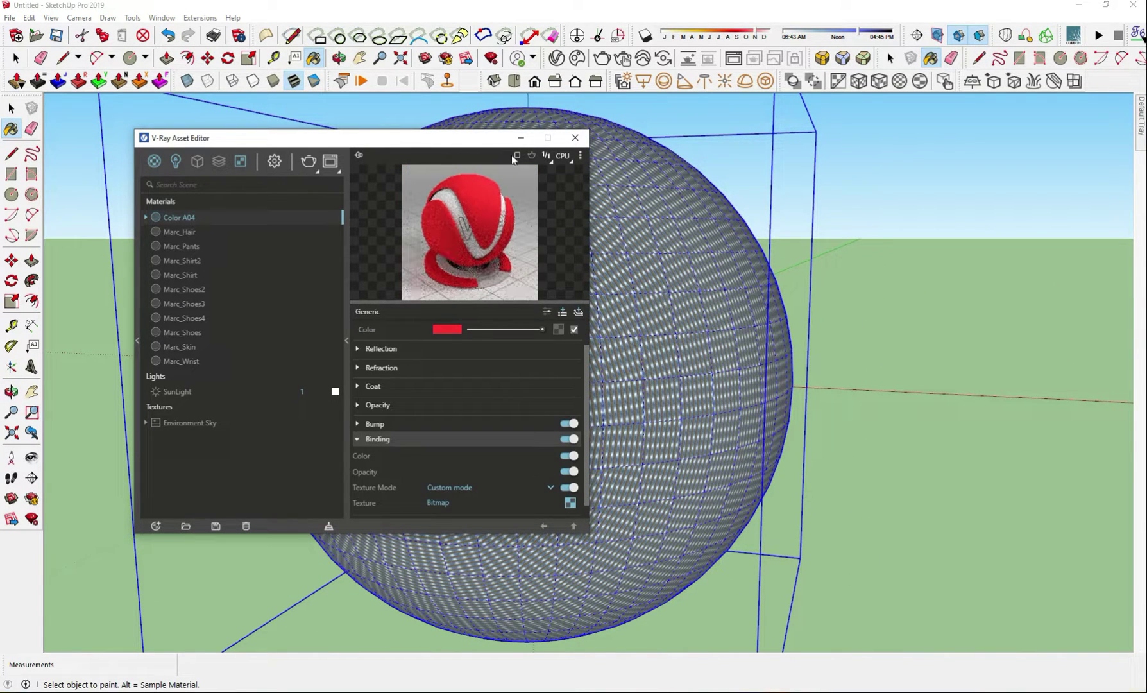
drag(467, 140, 1146, 193)
middle_drag(566, 362, 588, 377)
key(space)
click(498, 357)
- Apply Spherical Projection (Fit) to the sphere's panorama texture
click(498, 357)
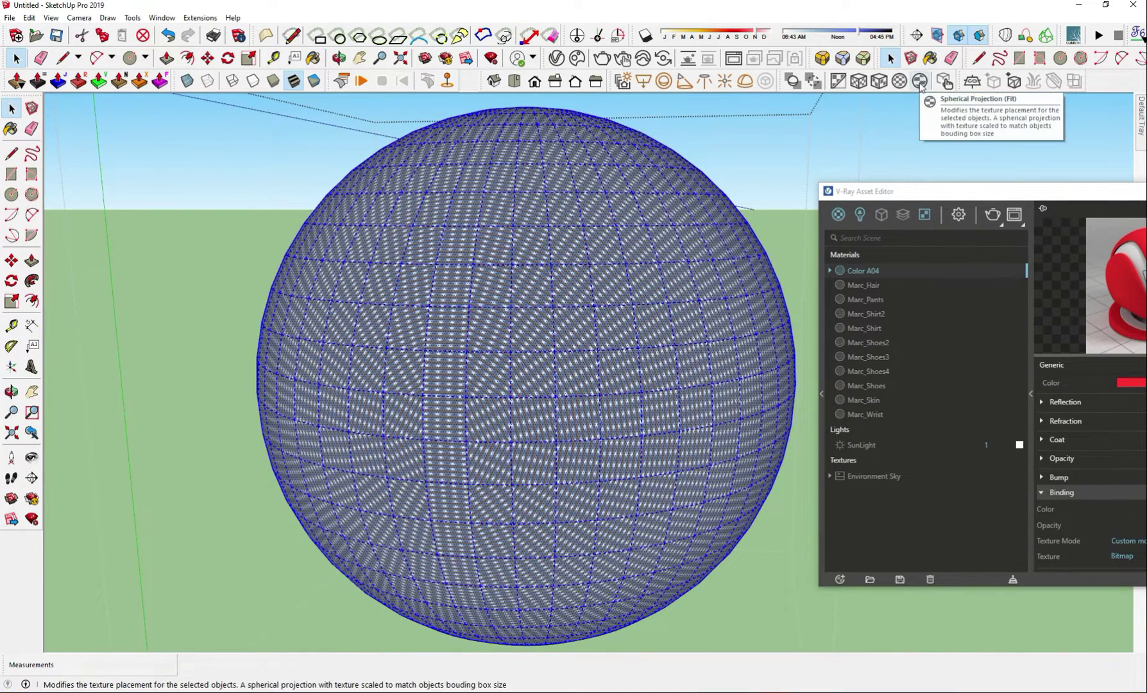
click(920, 87)
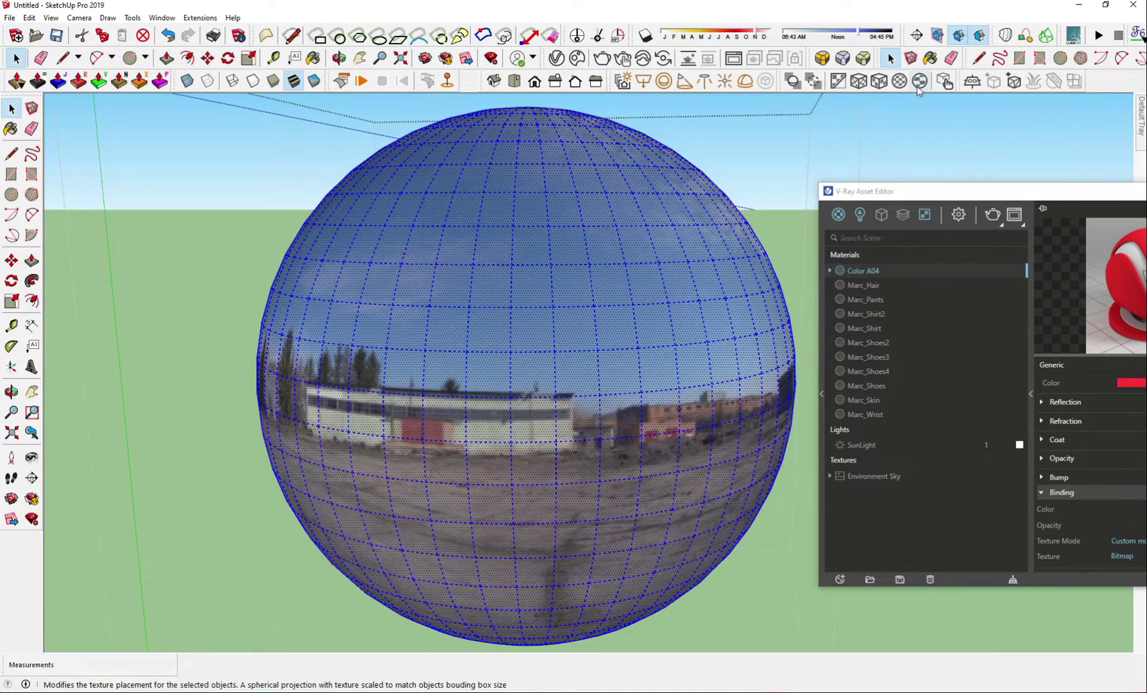
mouse_move(500, 359)
middle_down()
mouse_move(499, 524)
mouse_move(543, 263)
mouse_move(532, 367)
middle_up()
click(517, 295)
scroll(515, 299, up, 3)
scroll(514, 300, down, 5)
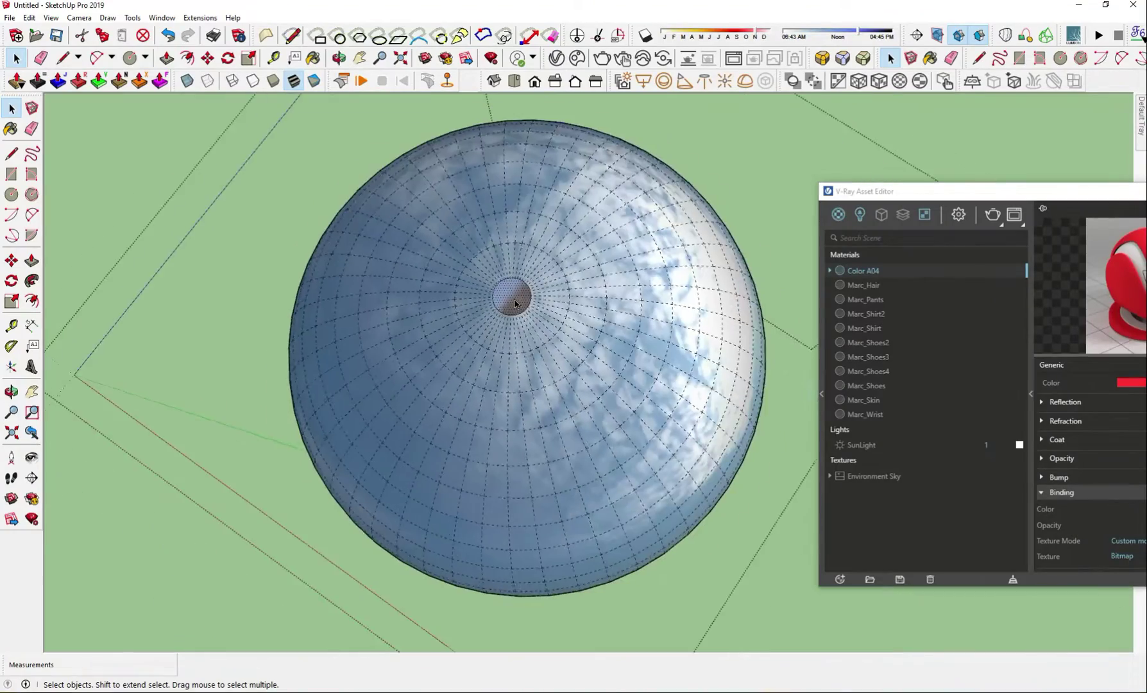
- Orbit around the sphere to inspect the texture at its sides and bottom pole
mouse_move(512, 296)
middle_down()
mouse_move(537, 389)
mouse_move(528, 123)
mouse_move(529, 405)
middle_up()
scroll(521, 434, up, 3)
mouse_move(518, 463)
middle_down()
mouse_move(587, 243)
mouse_move(658, 186)
mouse_move(618, 270)
middle_up()
mouse_move(618, 269)
mouse_down()
mouse_move(550, 378)
mouse_move(656, 176)
mouse_move(583, 299)
mouse_up()
key(space)
mouse_move(584, 300)
middle_down()
mouse_move(549, 452)
mouse_move(500, 475)
mouse_move(512, 488)
mouse_move(676, 478)
mouse_move(525, 440)
mouse_move(449, 436)
middle_up()
scroll(415, 429, down, 2)
scroll(526, 433, down, 2)
scroll(525, 433, up, 1)
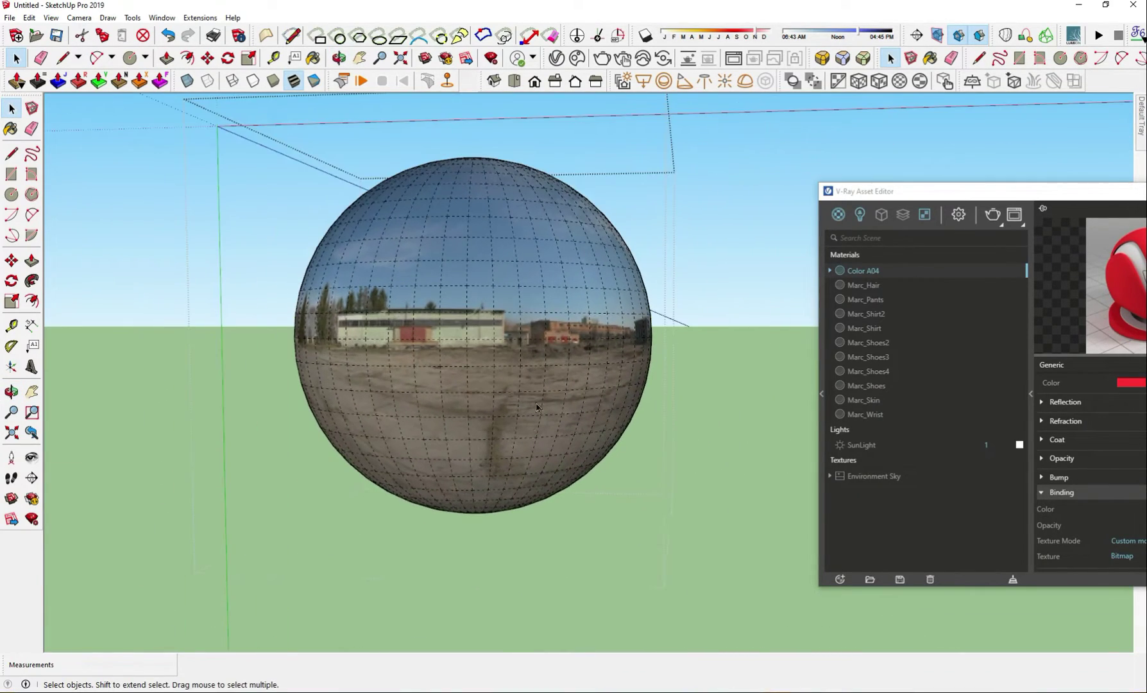
- In parallel projection Right view, group the sphere's lower half
click(53, 18)
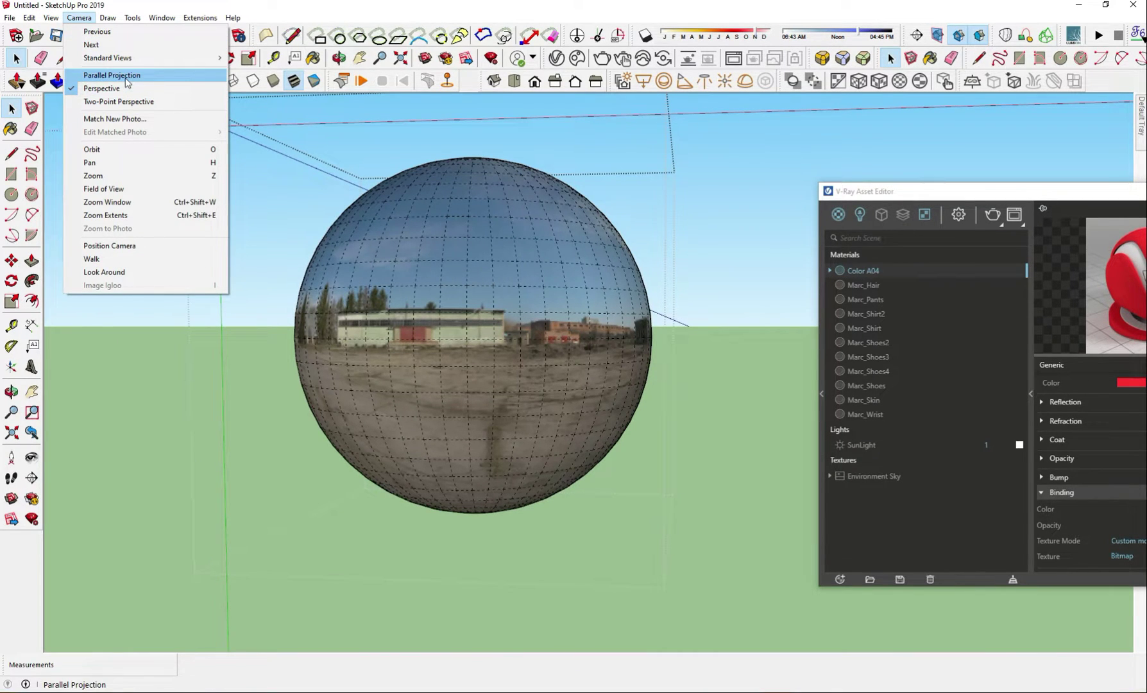
click(127, 82)
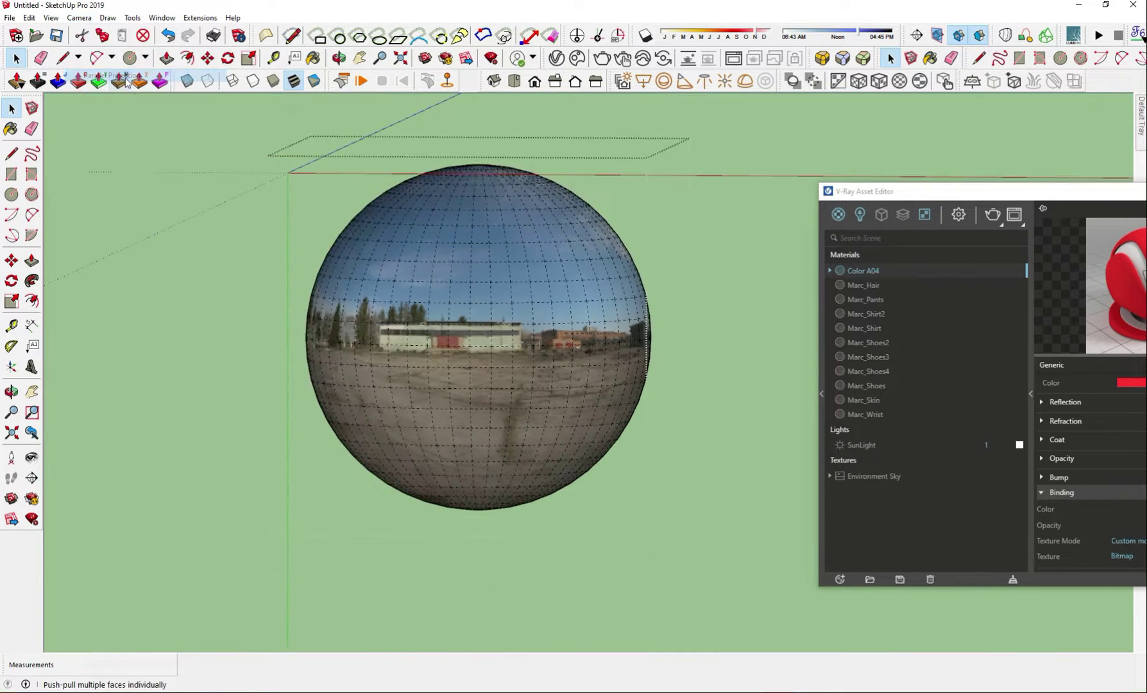
click(554, 84)
drag(379, 385, 863, 573)
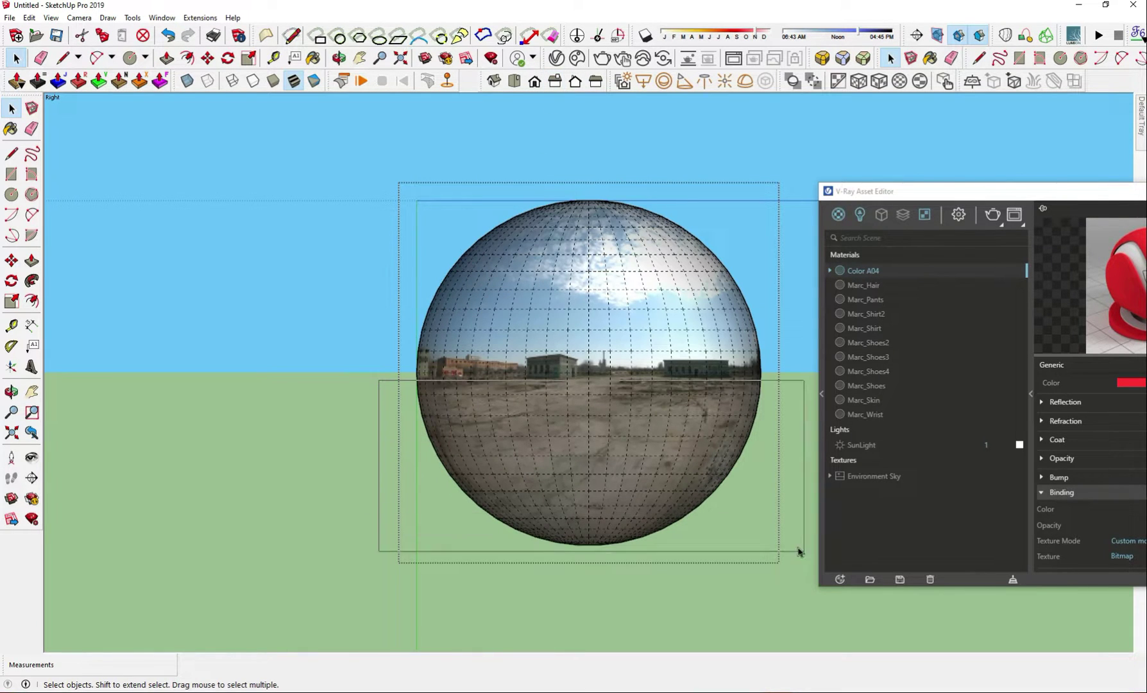
right_click(560, 424)
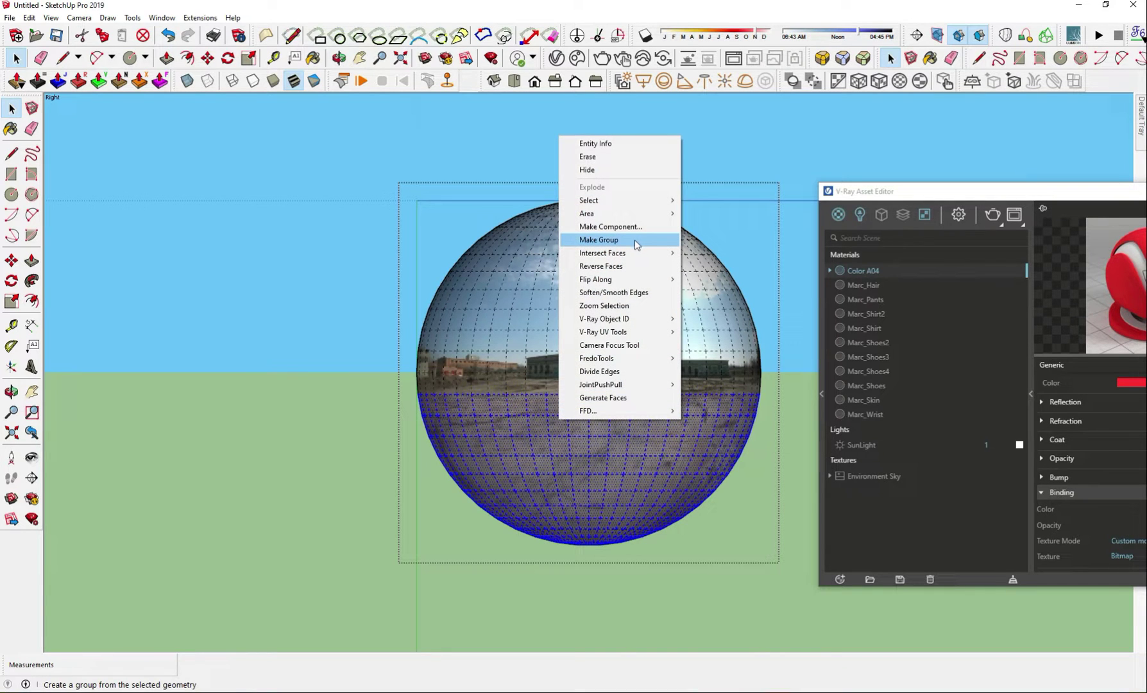
click(599, 239)
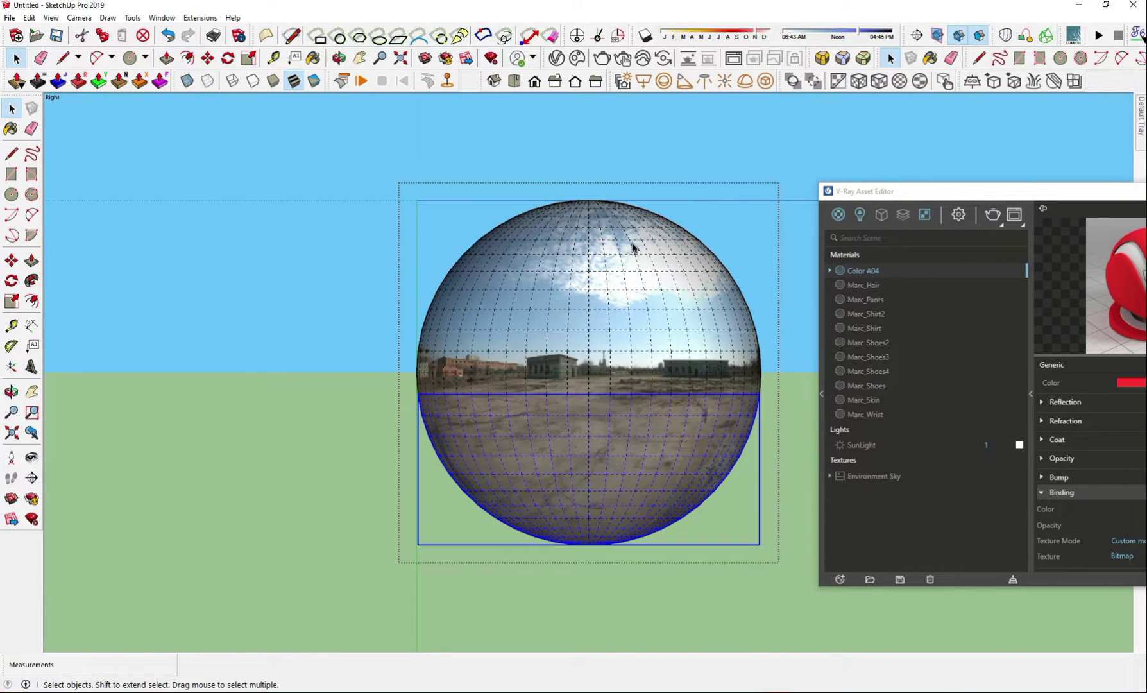
- Scale the lower-half group vertically into a thin flat dish
click(8, 300)
middle_drag(449, 462, 511, 466)
mouse_move(597, 553)
mouse_down()
mouse_move(715, 370)
mouse_move(725, 388)
mouse_up()
middle_drag(725, 389, 757, 402)
scroll(762, 396, up, 2)
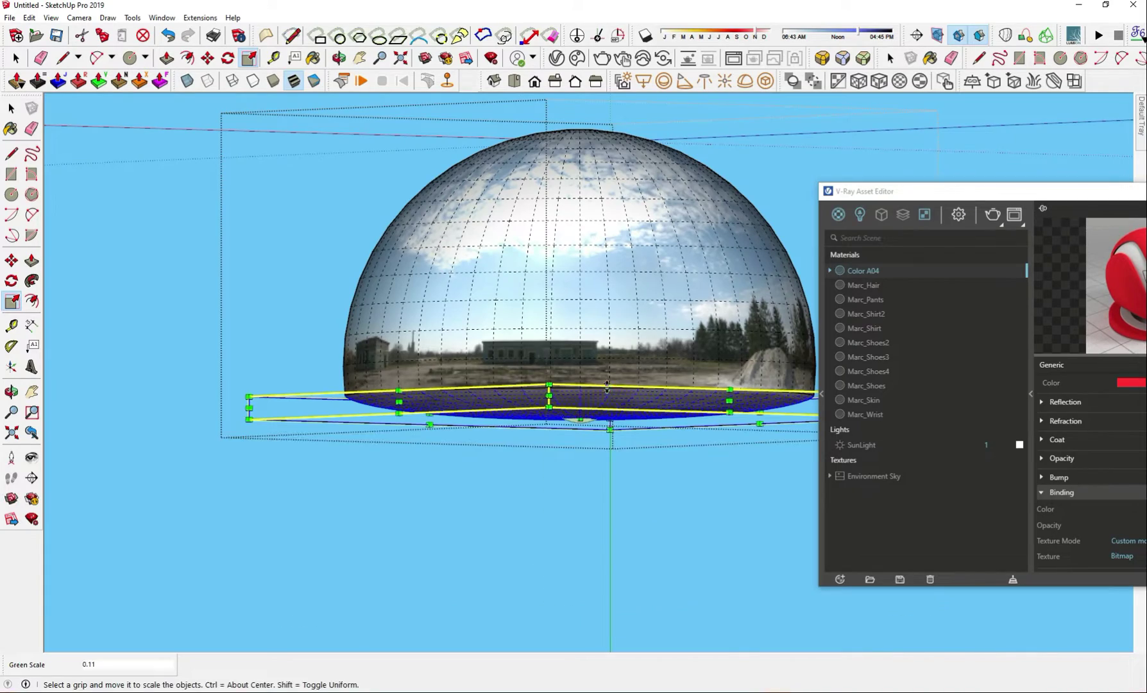
mouse_move(608, 386)
middle_down()
mouse_move(772, 279)
mouse_move(696, 450)
mouse_move(590, 423)
middle_up()
scroll(580, 419, up, 2)
mouse_move(580, 418)
mouse_down()
mouse_move(524, 379)
mouse_move(549, 378)
mouse_up()
- Orbit around to inspect the flattened dish from above and below
mouse_move(549, 379)
middle_down()
mouse_move(568, 221)
mouse_move(177, 336)
mouse_move(495, 384)
middle_up()
scroll(597, 394, up, 3)
scroll(568, 384, up, 3)
scroll(568, 383, up, 2)
scroll(577, 402, up, 2)
middle_drag(563, 404, 512, 451)
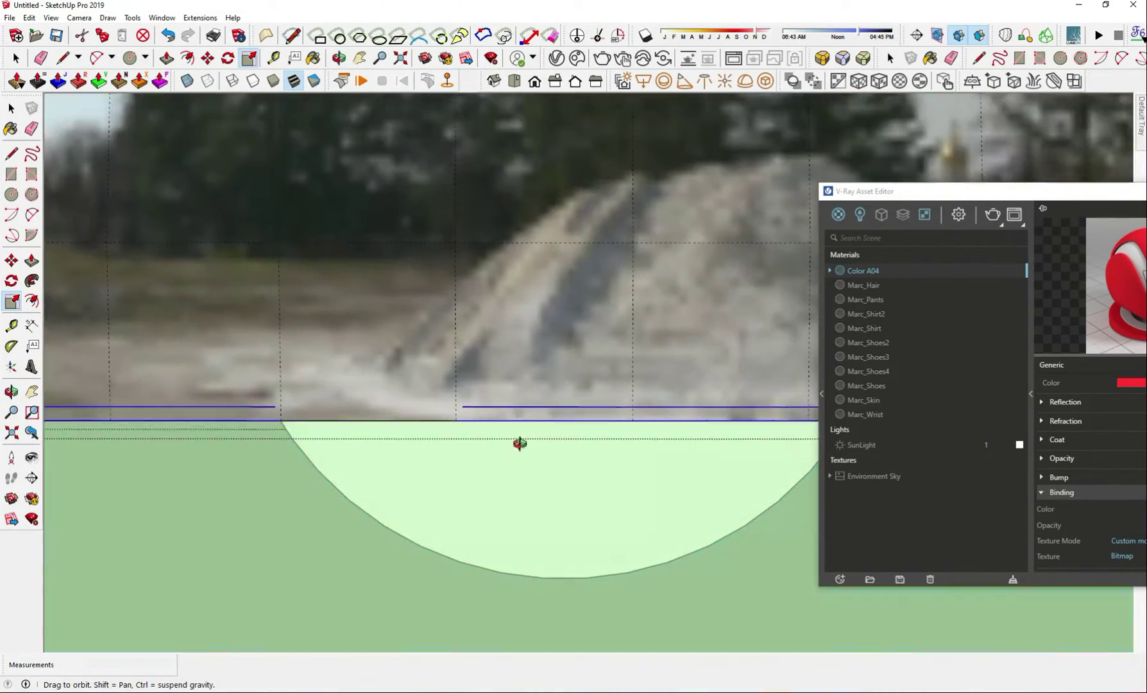
scroll(557, 467, up, 3)
scroll(584, 388, up, 2)
mouse_move(584, 389)
middle_down()
mouse_move(440, 402)
mouse_move(556, 366)
middle_up()
scroll(542, 361, down, 3)
scroll(544, 363, down, 3)
scroll(545, 320, down, 3)
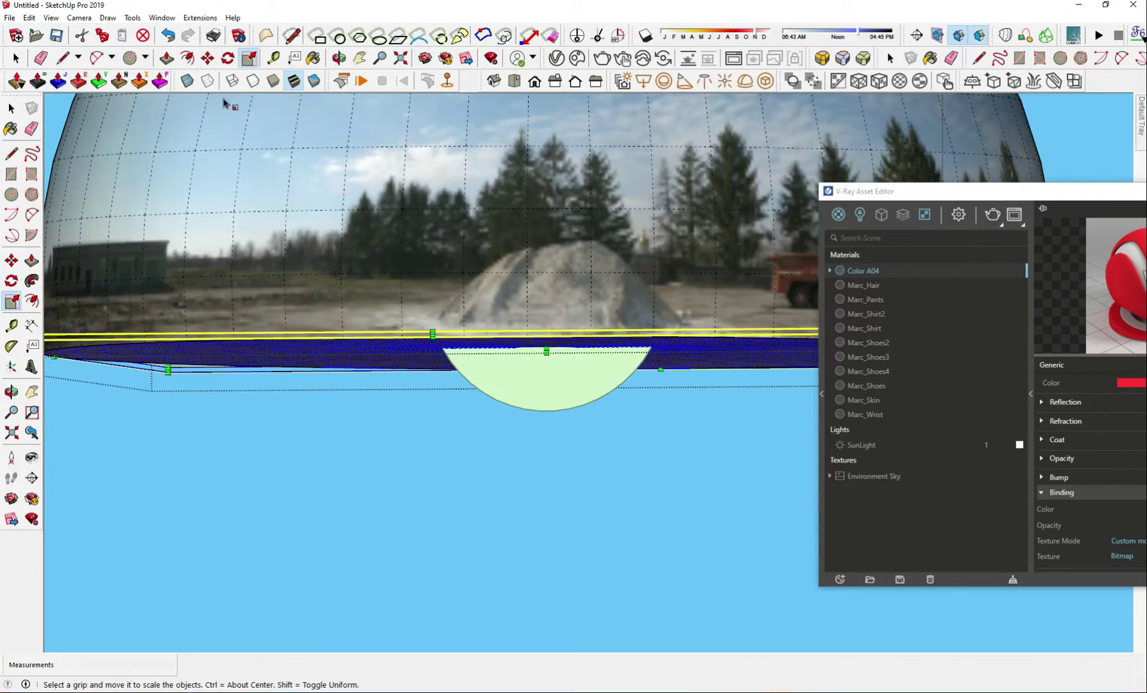
- Toggle X-ray on and off to check the dome's flattened base from underneath
click(186, 81)
mouse_move(547, 347)
middle_down()
mouse_move(442, 367)
mouse_move(589, 404)
middle_up()
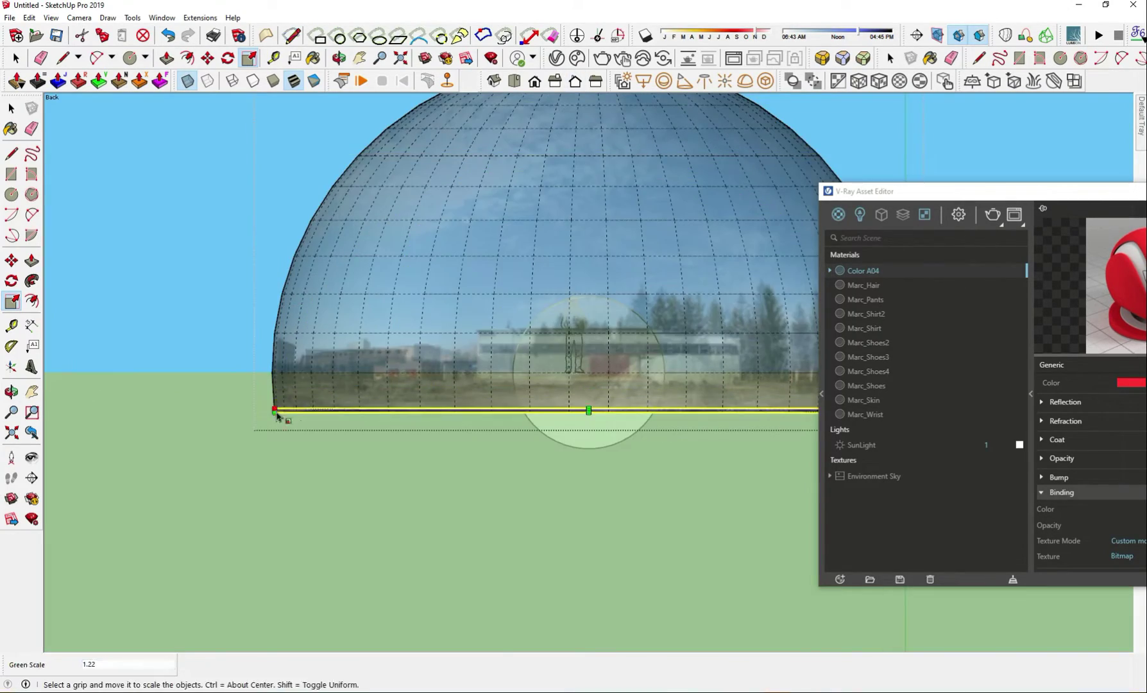
key(space)
middle_drag(307, 427, 556, 520)
scroll(556, 520, down, 3)
click(556, 520)
click(187, 81)
middle_drag(398, 308, 635, 527)
scroll(289, 217, up, 5)
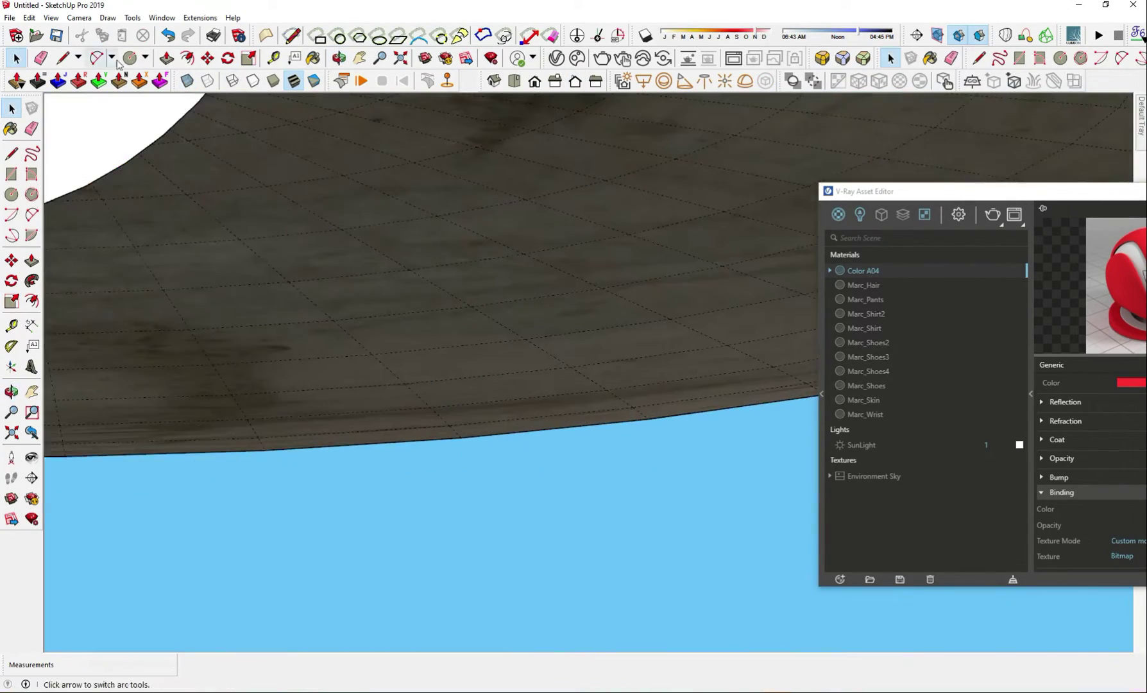
scroll(289, 217, down, 5)
middle_drag(289, 217, 390, 406)
key(space)
- Return to perspective view and look straight down on the dome
middle_drag(327, 385, 313, 371)
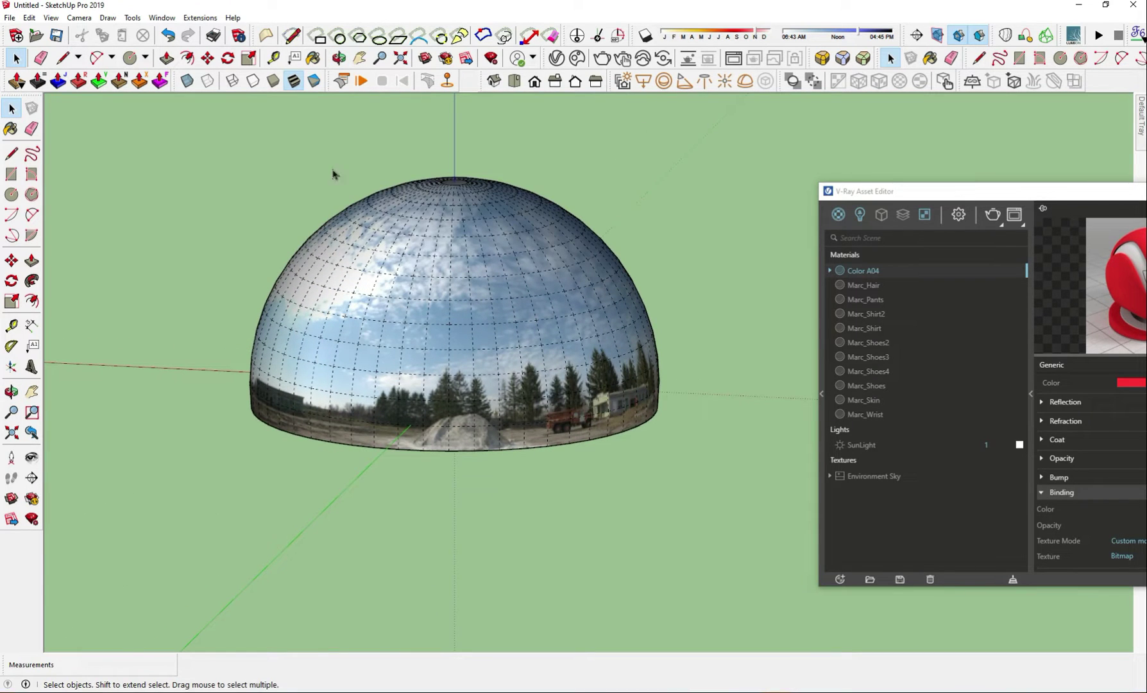
click(79, 18)
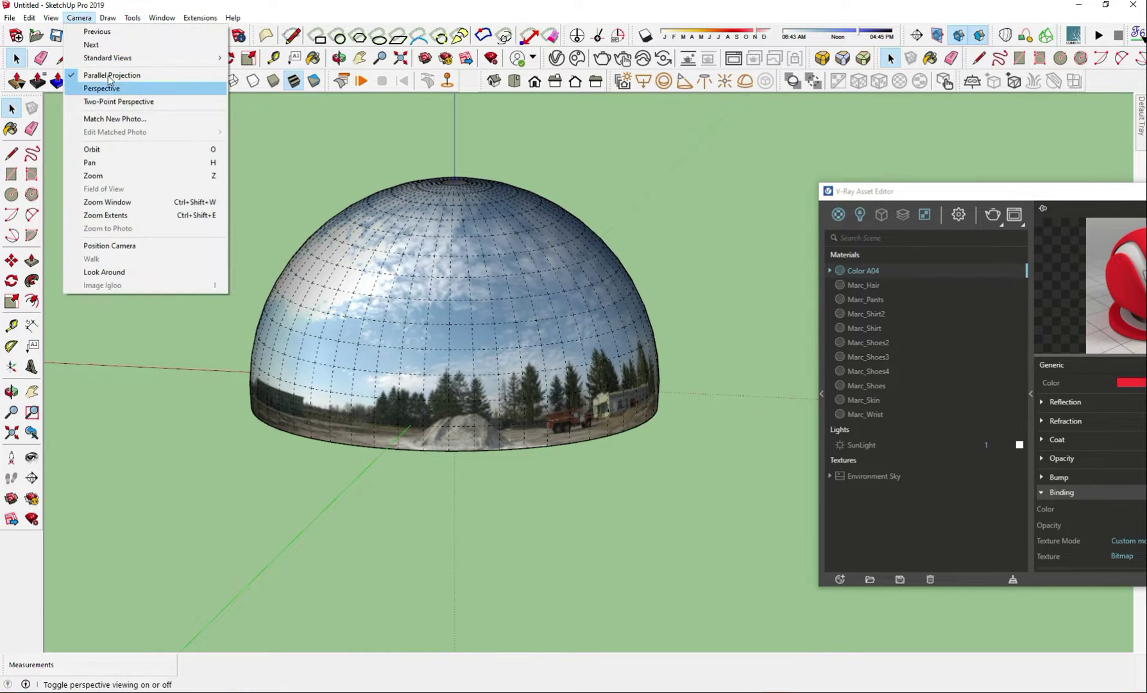
click(128, 88)
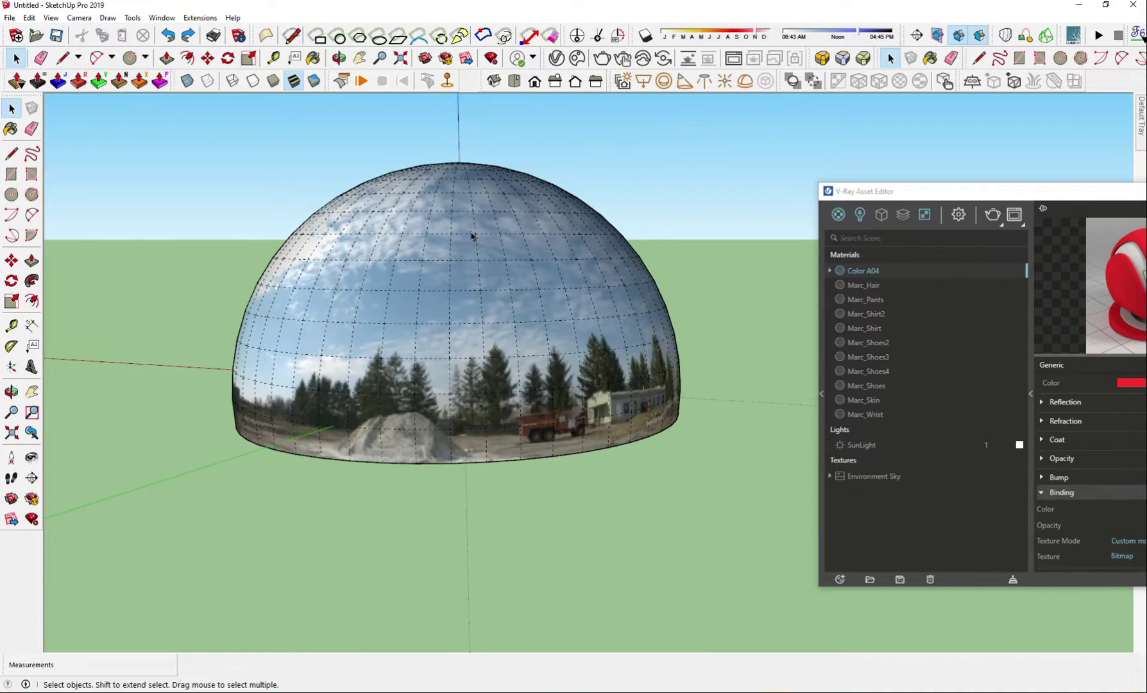
mouse_move(469, 238)
middle_down()
mouse_move(423, 256)
mouse_move(635, 276)
mouse_move(681, 334)
mouse_move(298, 553)
middle_up()
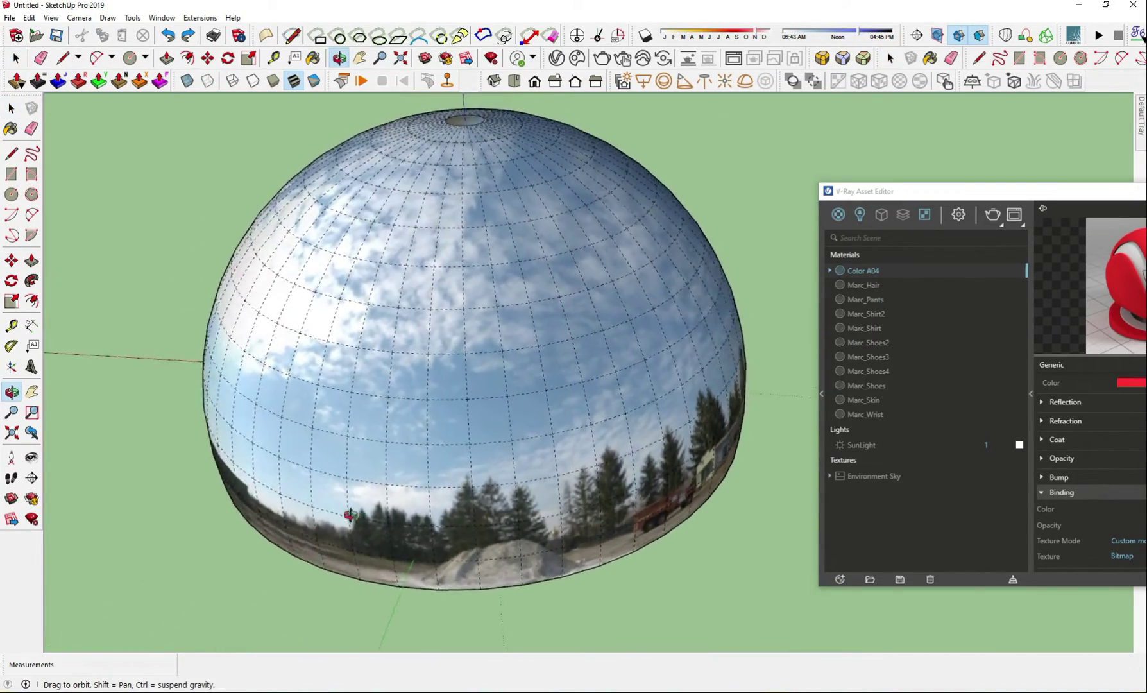
middle_drag(297, 553, 410, 346)
- Reposition the texture from the dome's top face, sliding the panorama so the truck faces front
click(451, 349)
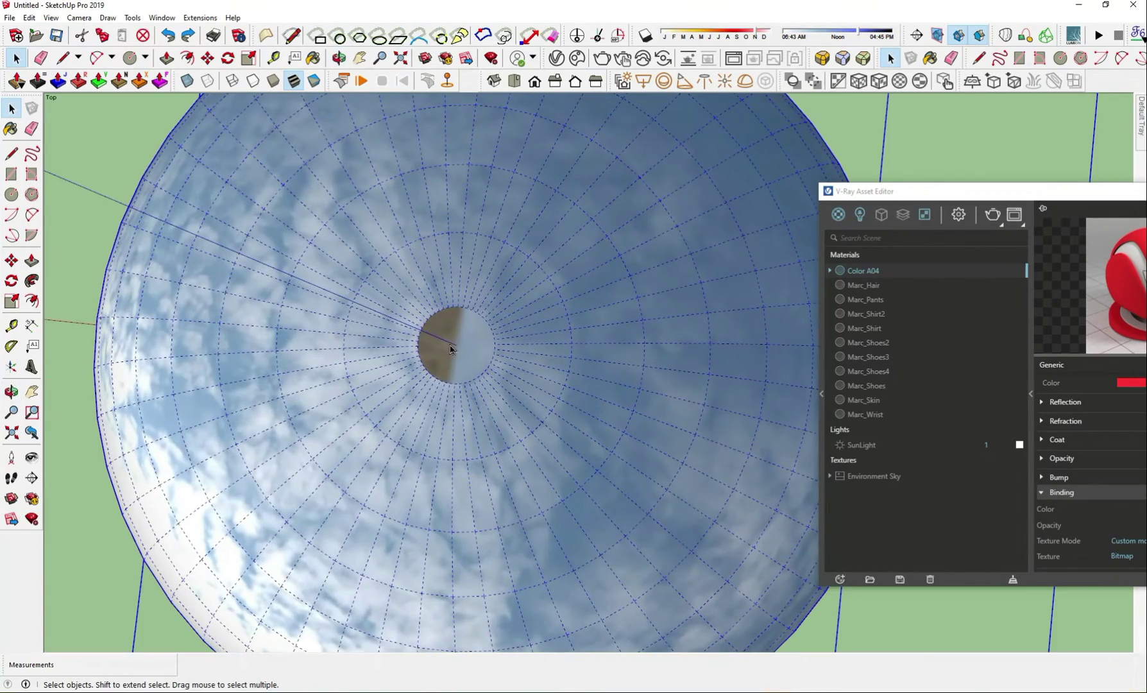
double_click(445, 351)
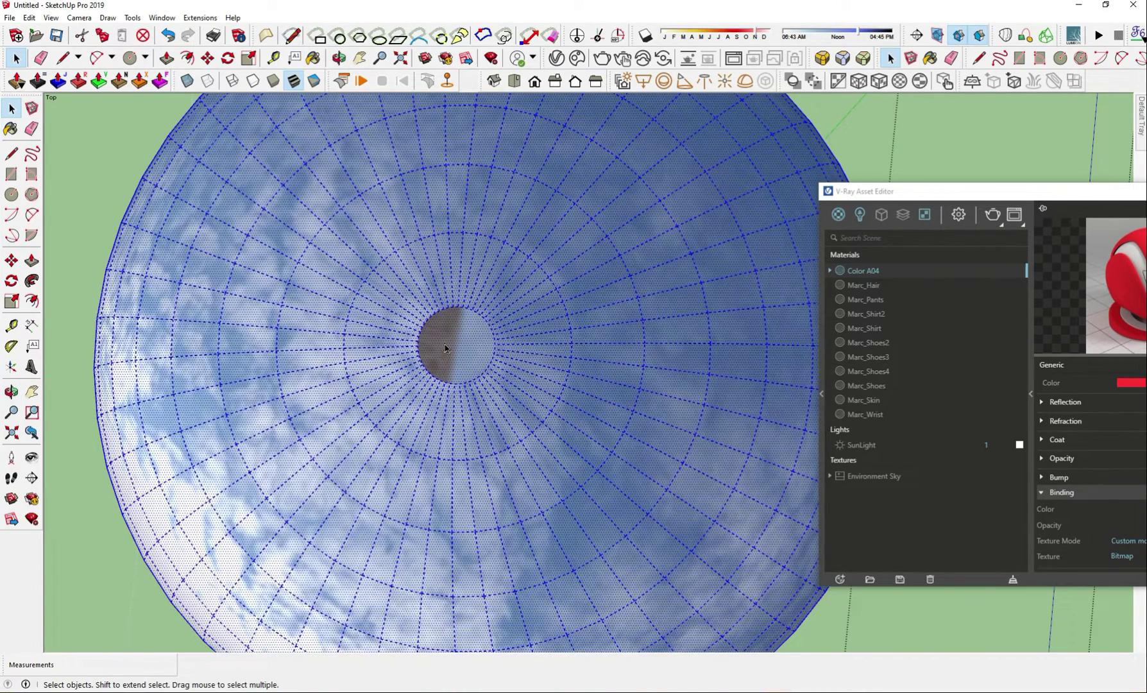
click(446, 348)
right_click(462, 353)
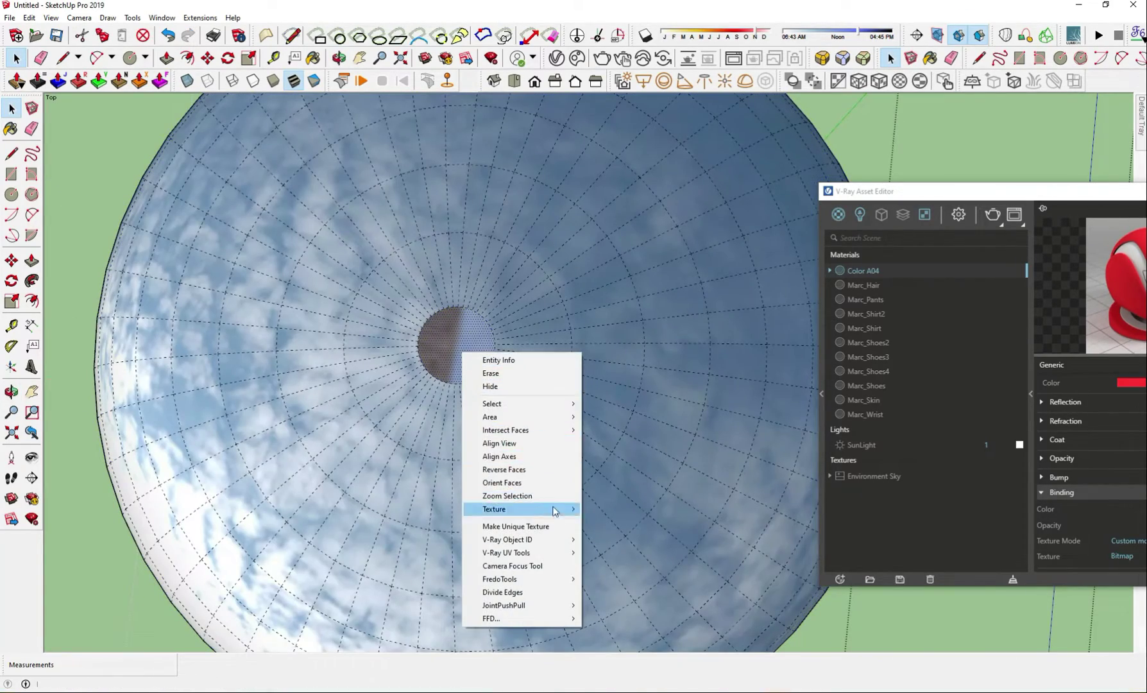
click(606, 509)
mouse_move(539, 385)
mouse_down()
mouse_move(311, 318)
mouse_move(221, 344)
mouse_move(193, 331)
mouse_up()
key(Return)
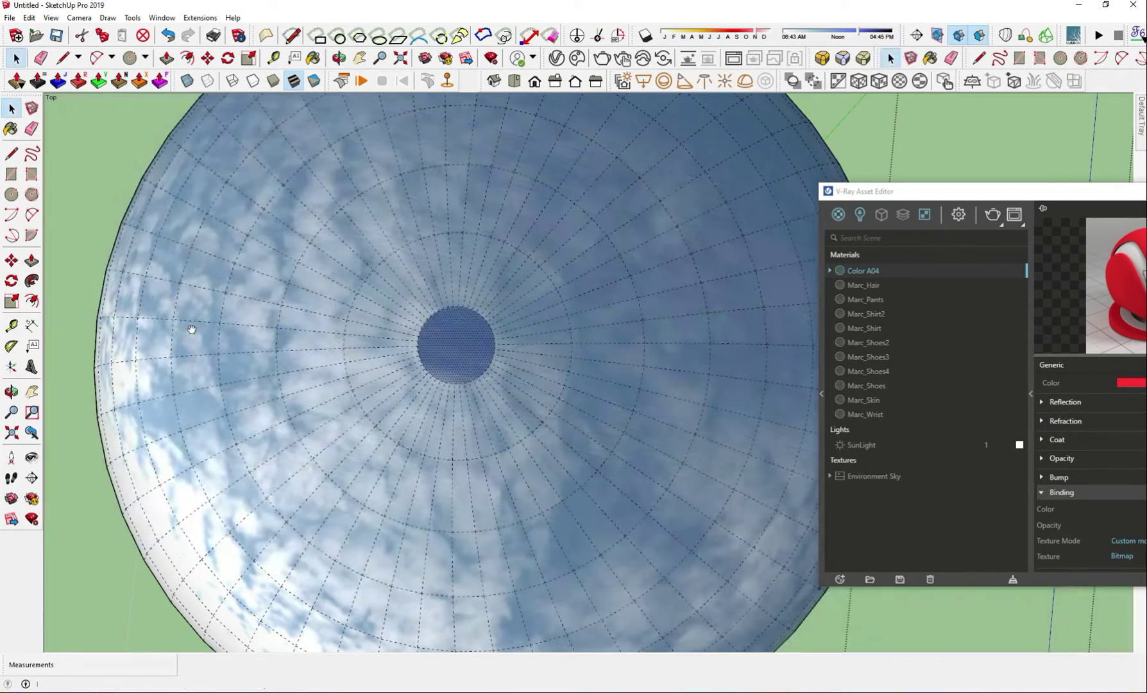
scroll(208, 223, down, 3)
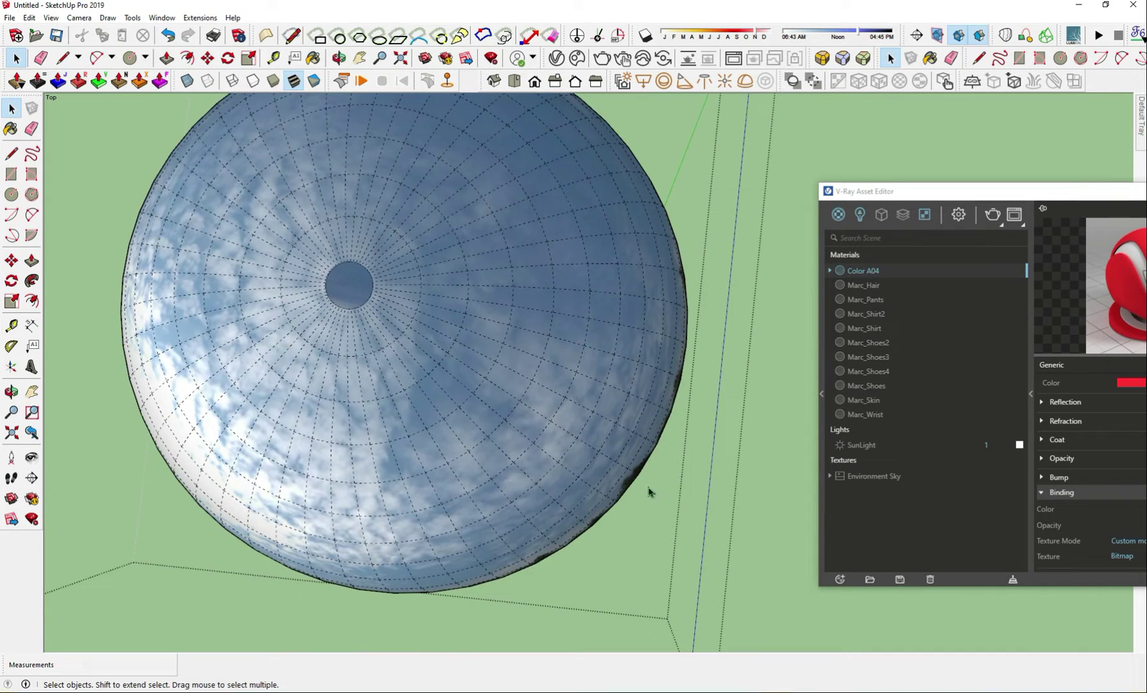
middle_drag(758, 560, 410, 172)
- Hide the dashed hidden edges and move in close to the standing figure by the dome
scroll(562, 392, up, 2)
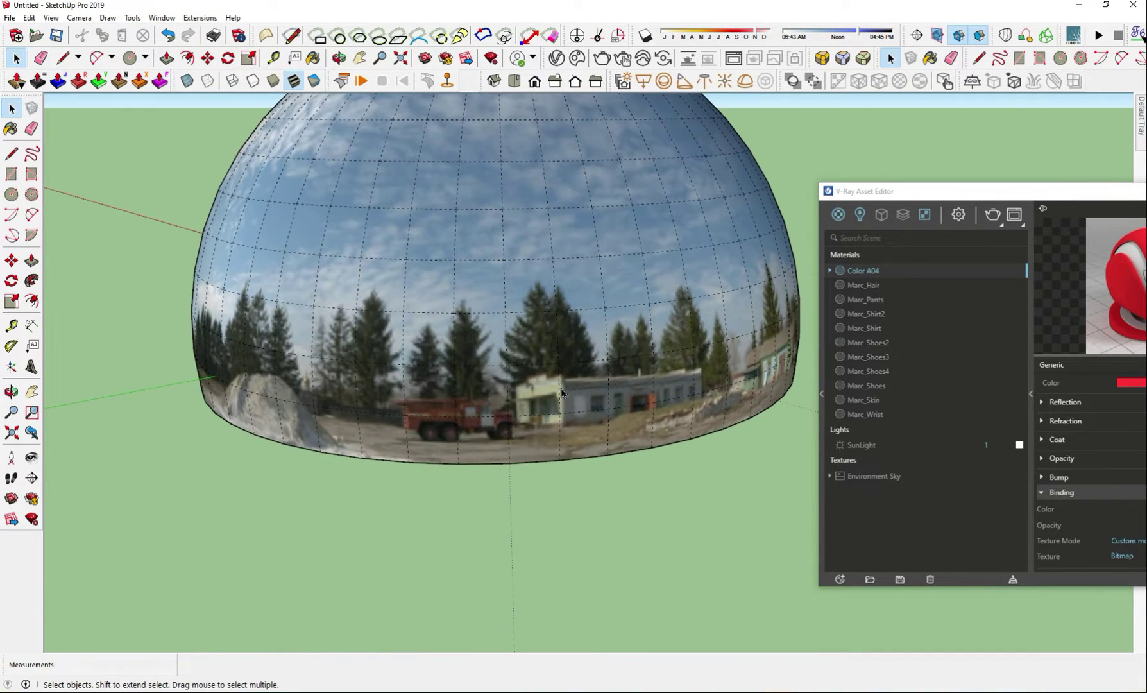
click(79, 18)
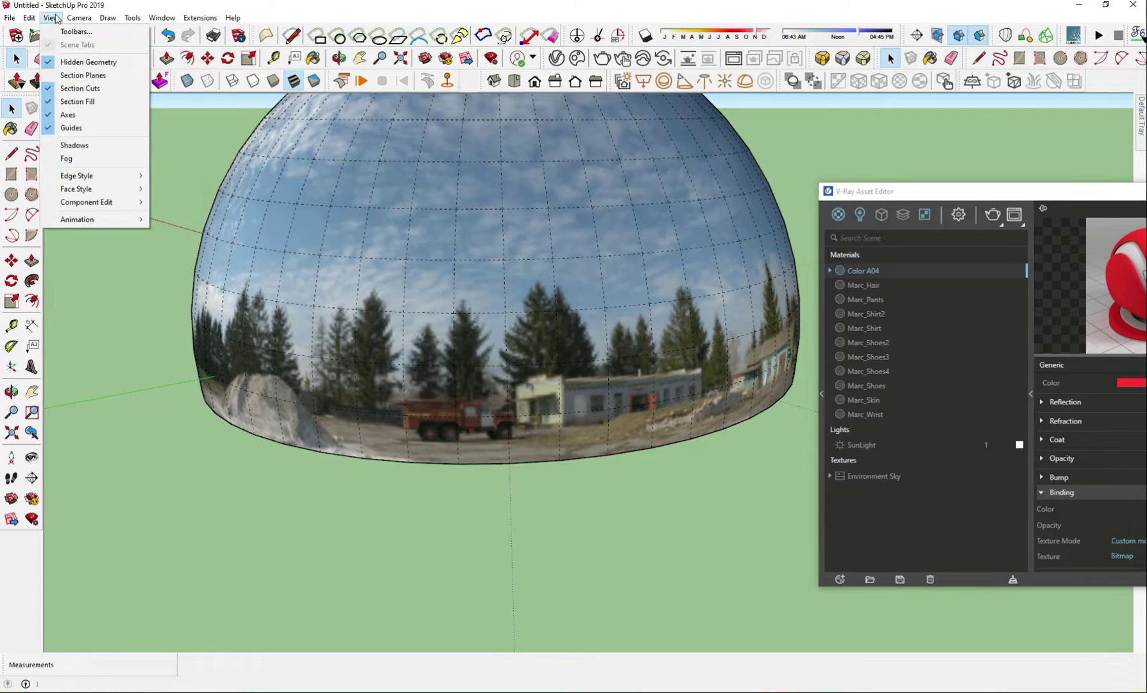
click(70, 63)
scroll(637, 403, up, 3)
middle_drag(636, 403, 1143, 343)
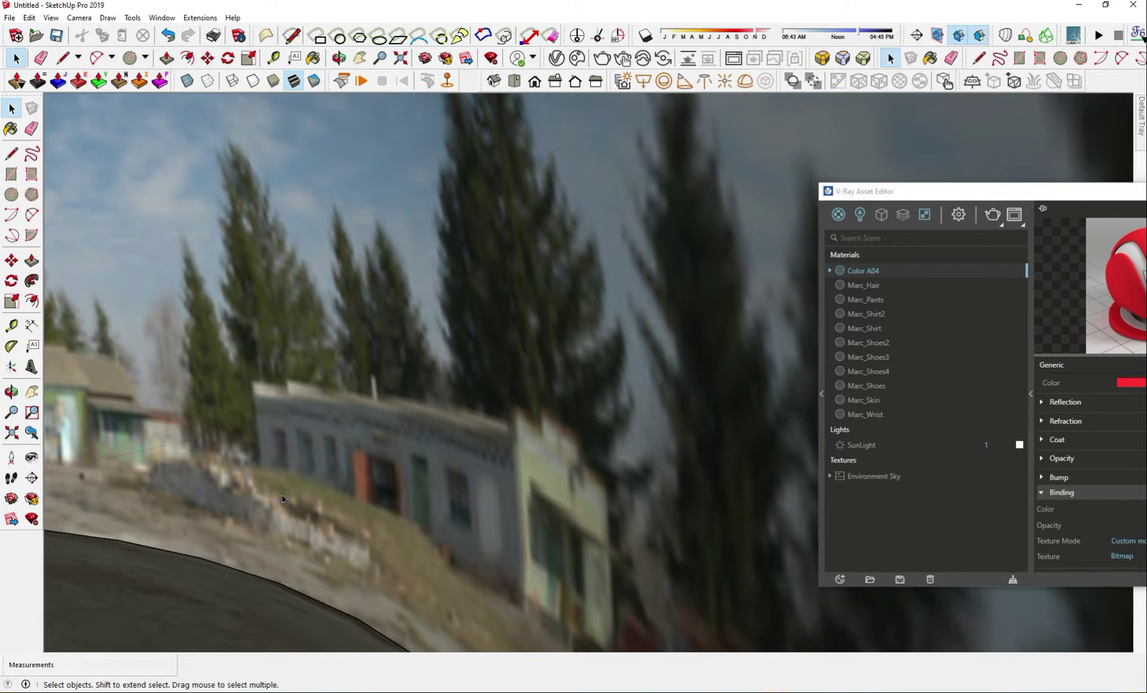
mouse_move(283, 498)
middle_down()
mouse_move(256, 468)
mouse_move(669, 319)
mouse_move(471, 353)
mouse_move(589, 385)
middle_up()
scroll(635, 341, down, 3)
- Delete the standing figure and the grey surface
click(486, 285)
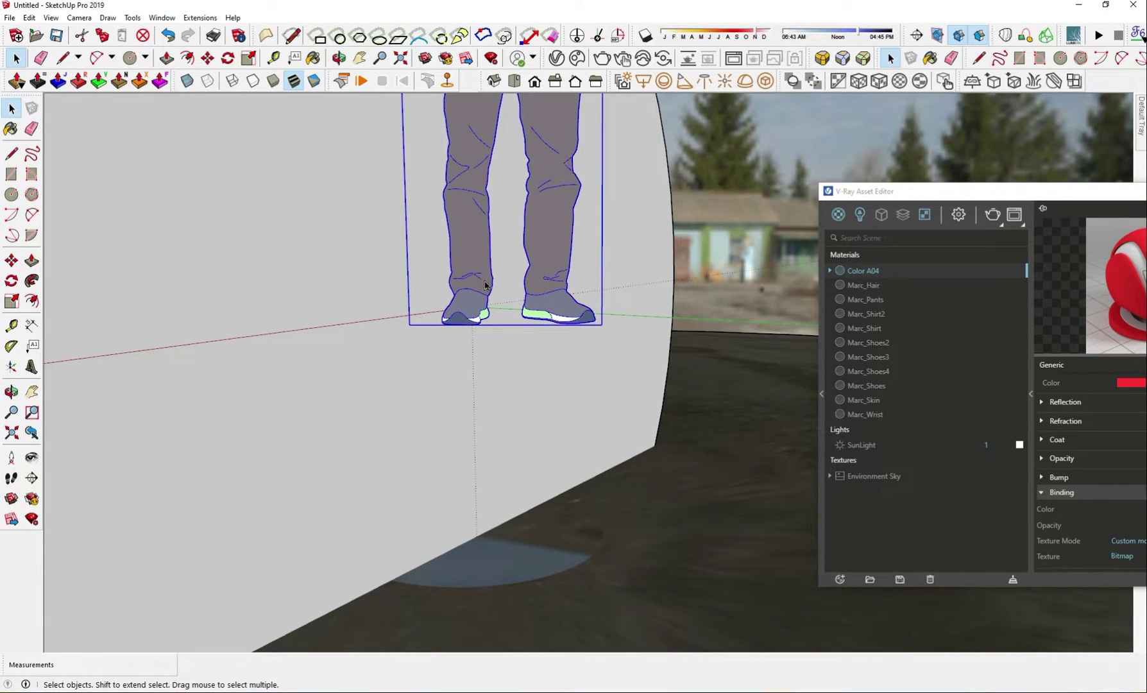
key(Delete)
click(460, 352)
key(Delete)
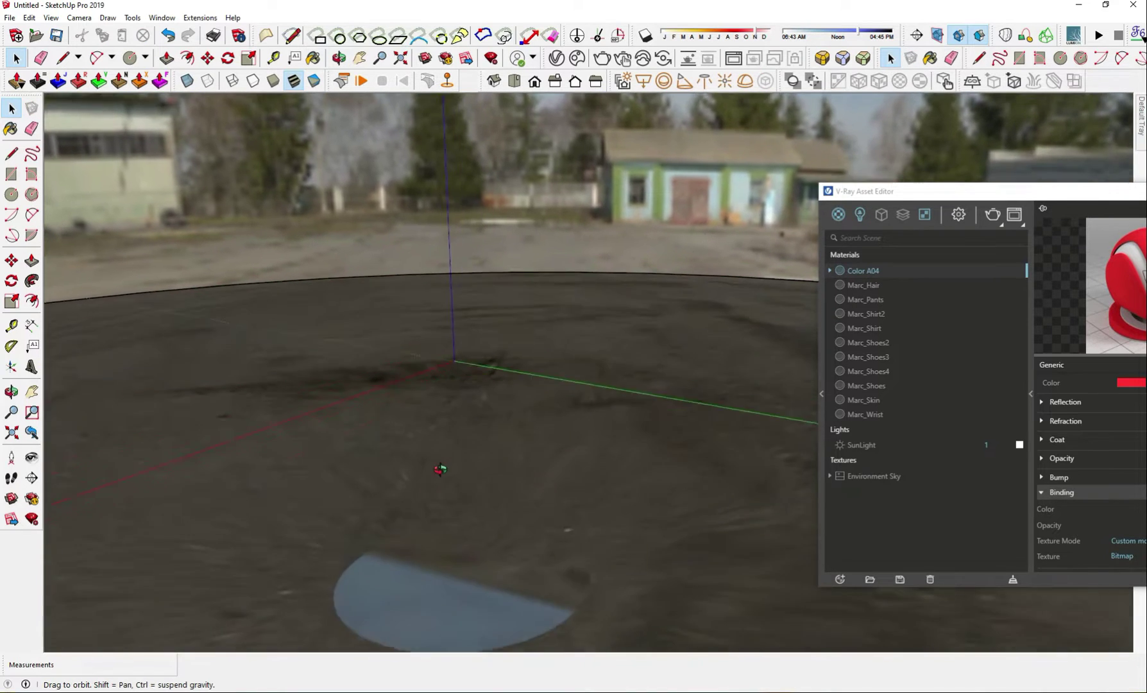
- Show Hidden Geometry and select the ground's centre disc with its connected edges
mouse_move(473, 394)
middle_down()
mouse_move(401, 508)
mouse_move(558, 382)
middle_up()
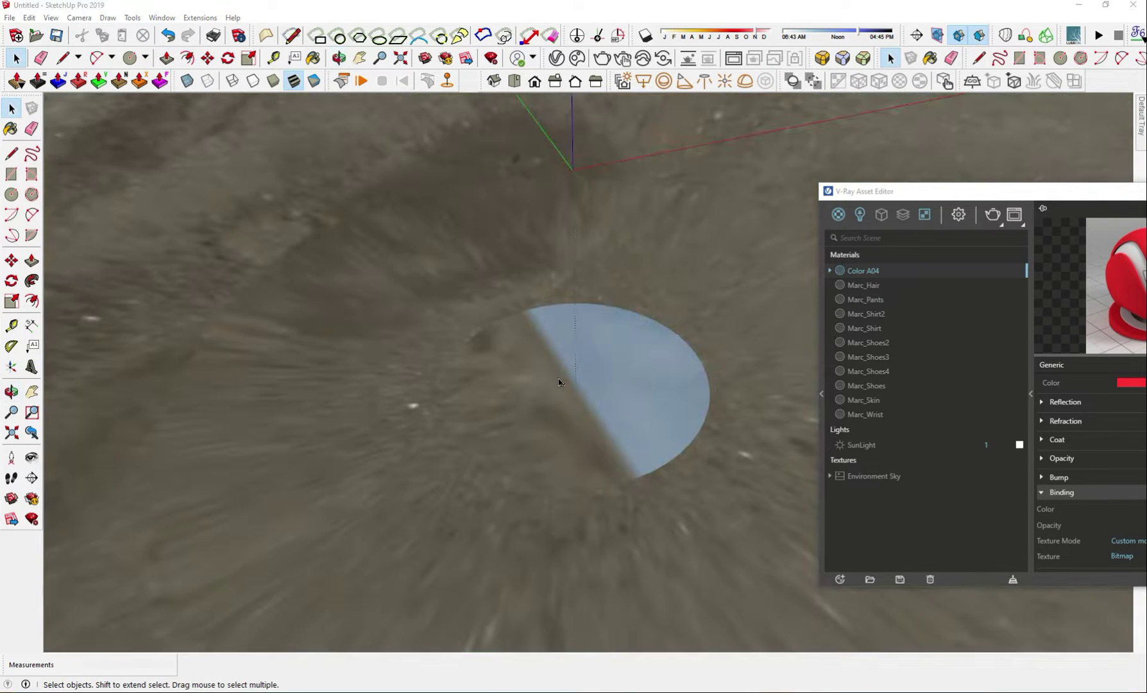
click(30, 19)
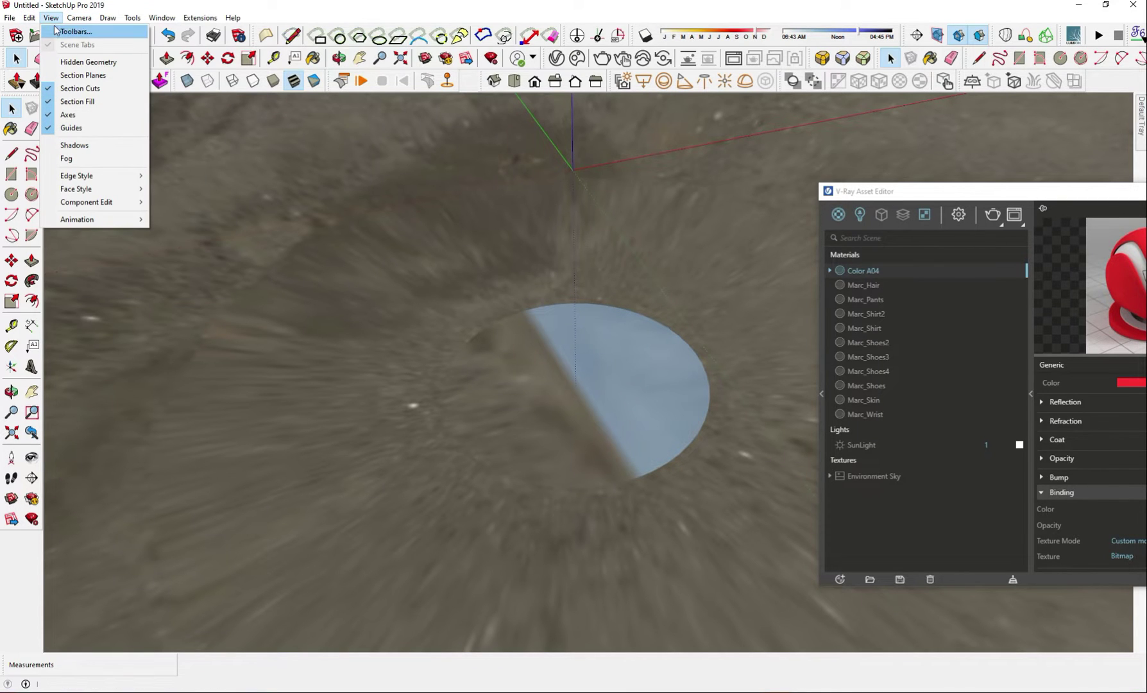
click(63, 61)
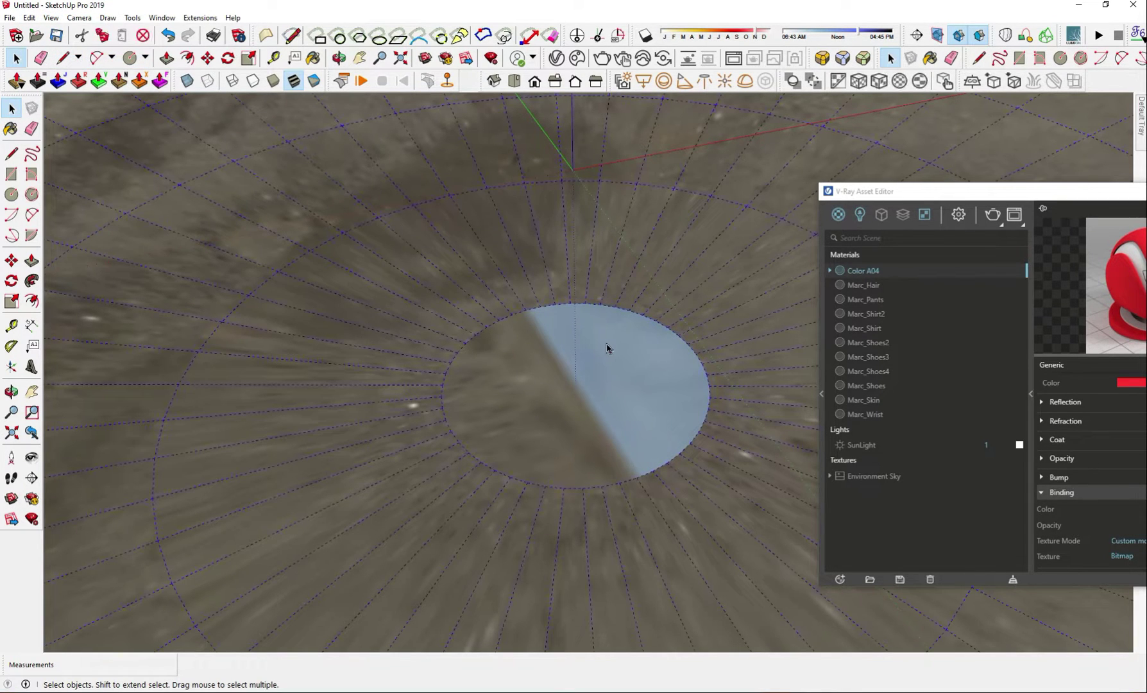
triple_click(597, 361)
key(b)
key(space)
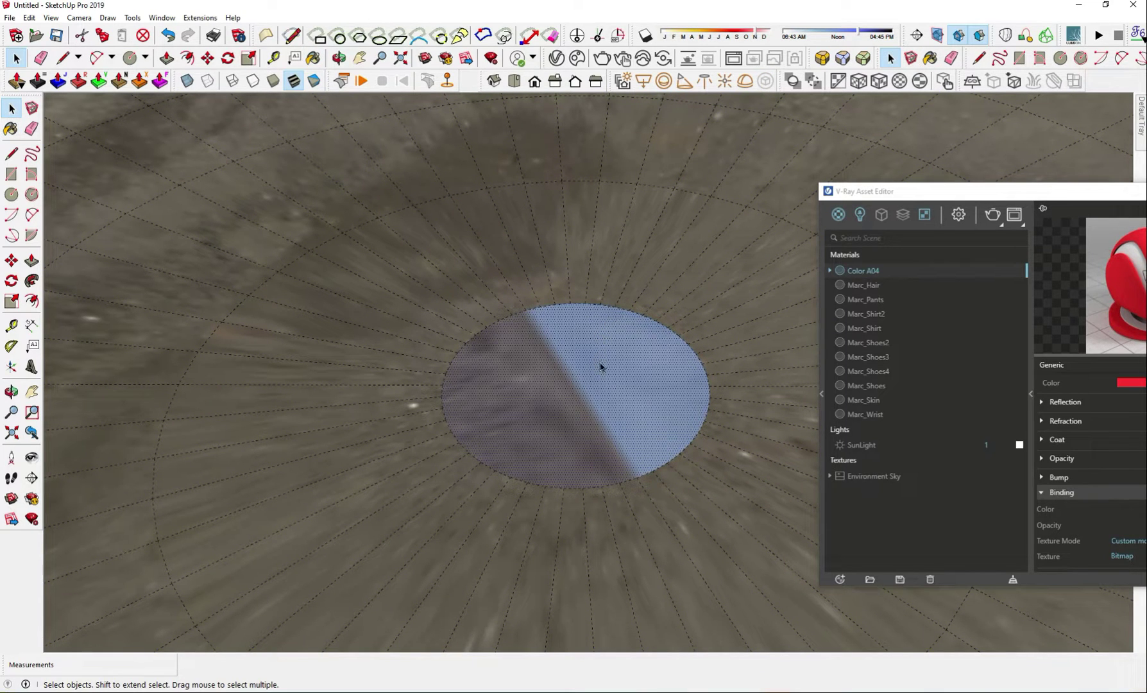
- Shift the centre disc's texture via Texture > Position so it shows ground, then inspect it
right_click(600, 371)
click(744, 523)
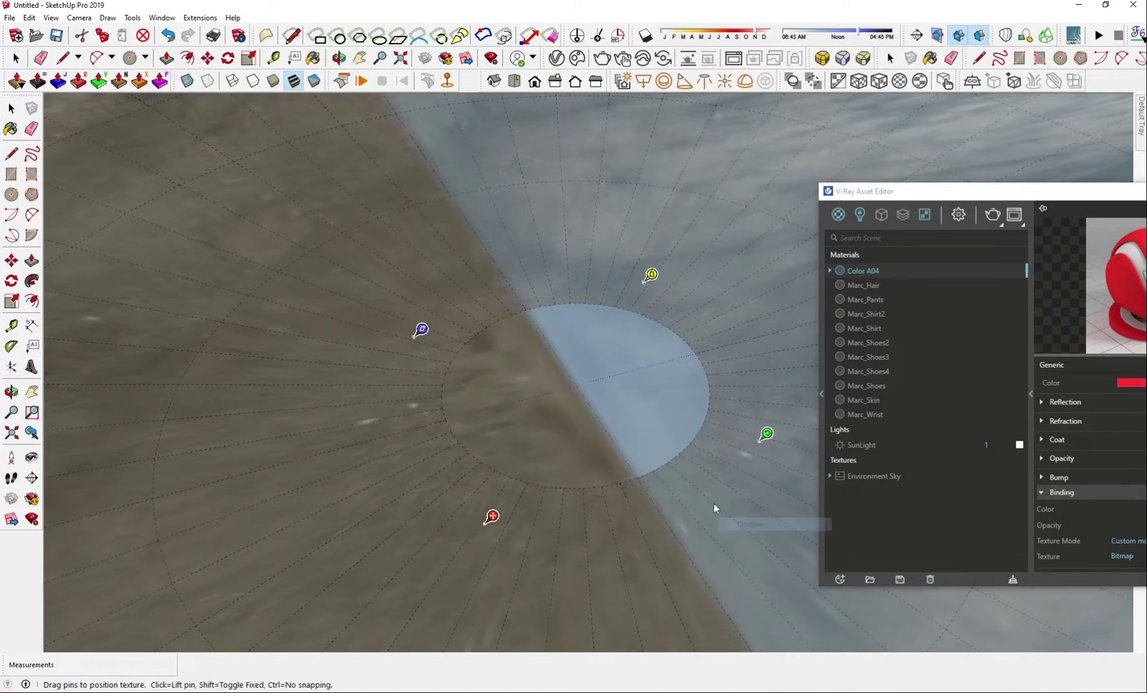
mouse_move(711, 493)
mouse_down()
mouse_move(776, 399)
mouse_move(720, 271)
mouse_move(749, 220)
mouse_move(740, 249)
mouse_up()
key(Return)
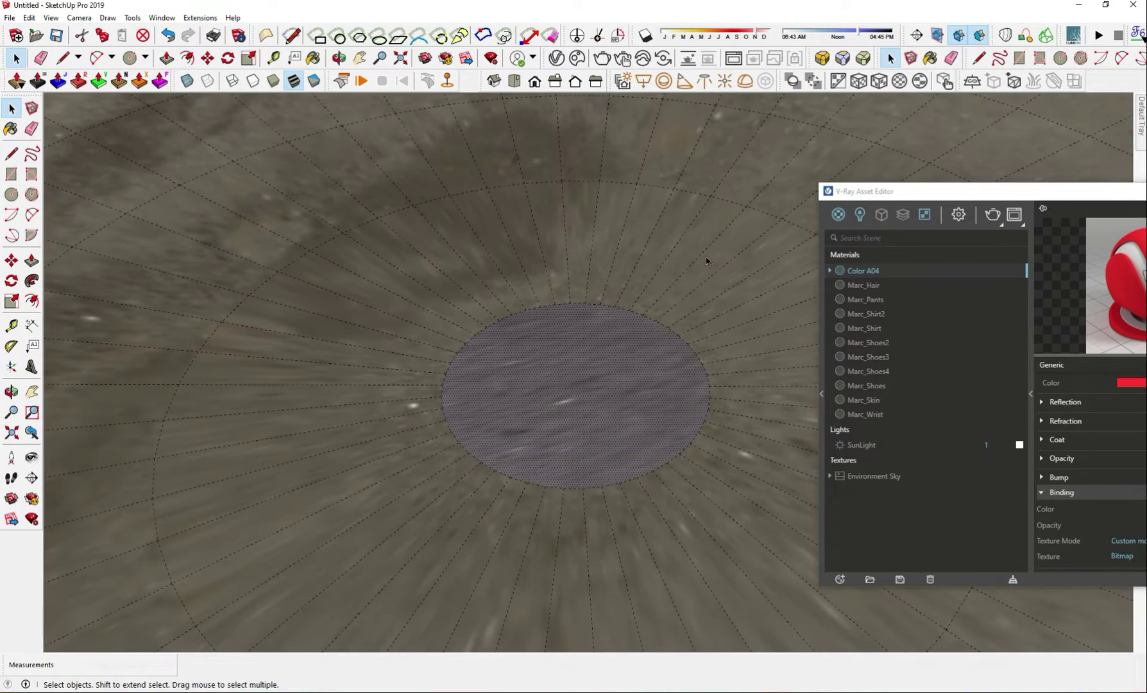
middle_drag(705, 261, 512, 295)
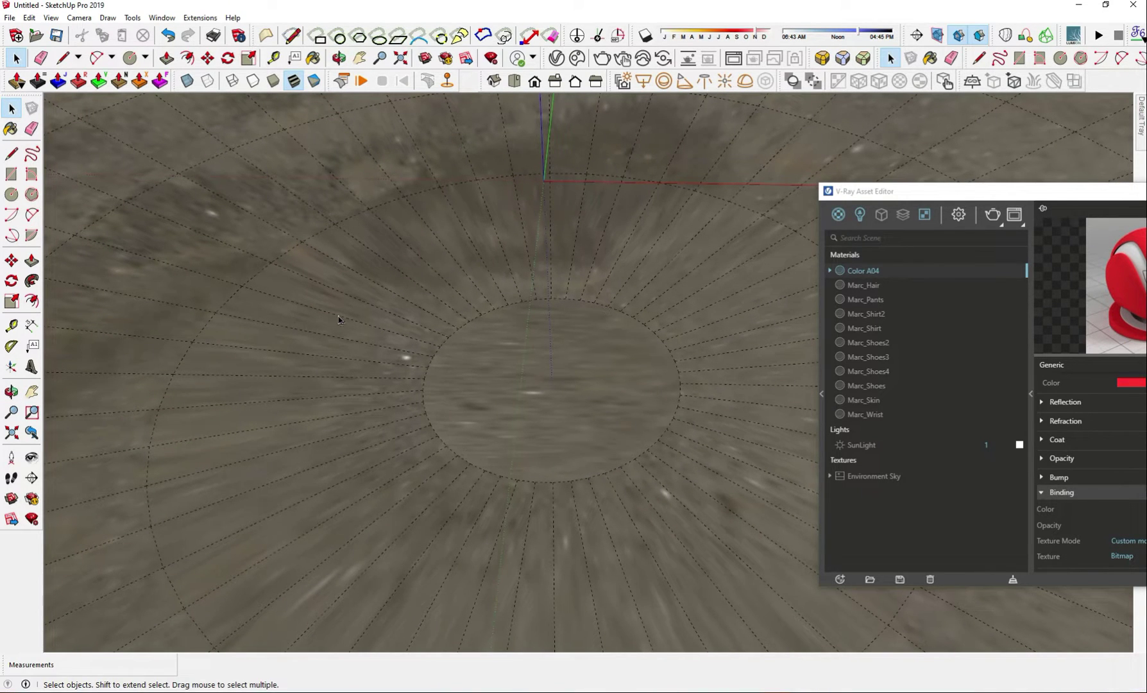
mouse_move(339, 319)
middle_down()
mouse_move(447, 294)
mouse_move(355, 288)
middle_up()
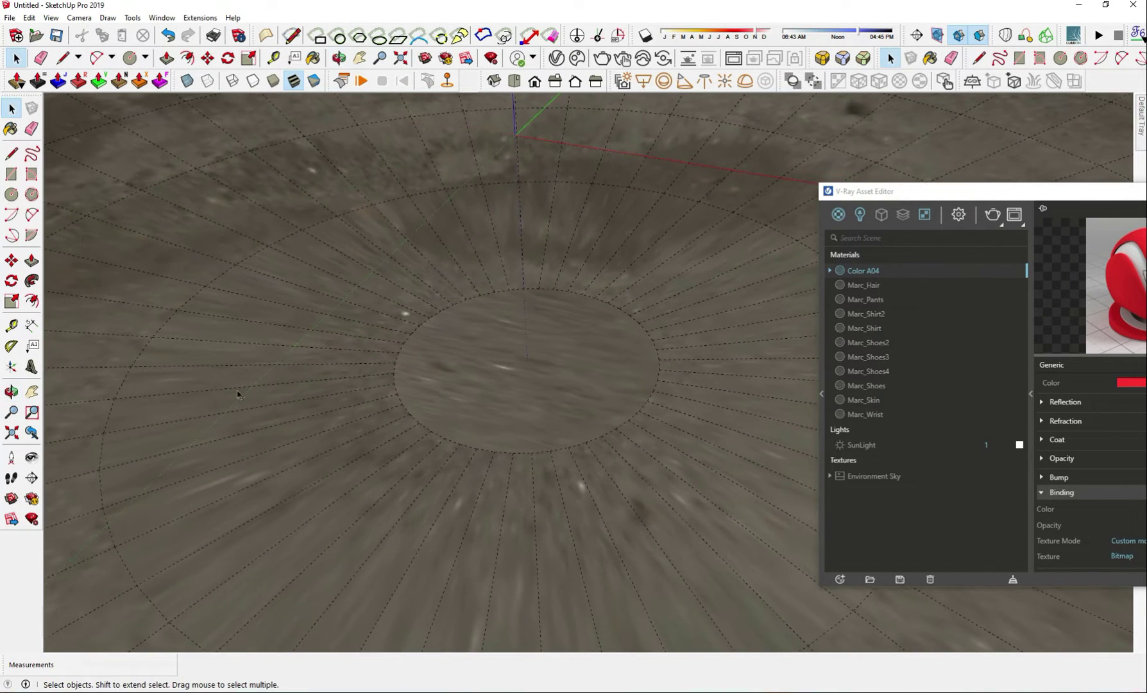
mouse_move(295, 391)
middle_down()
mouse_move(179, 402)
mouse_move(108, 376)
mouse_move(258, 517)
mouse_move(180, 440)
mouse_move(213, 475)
mouse_move(244, 485)
middle_up()
mouse_move(350, 281)
middle_down()
mouse_move(332, 415)
mouse_move(327, 359)
middle_up()
- Turn off Hidden Geometry, explode the ground group, and clear the selection
click(51, 18)
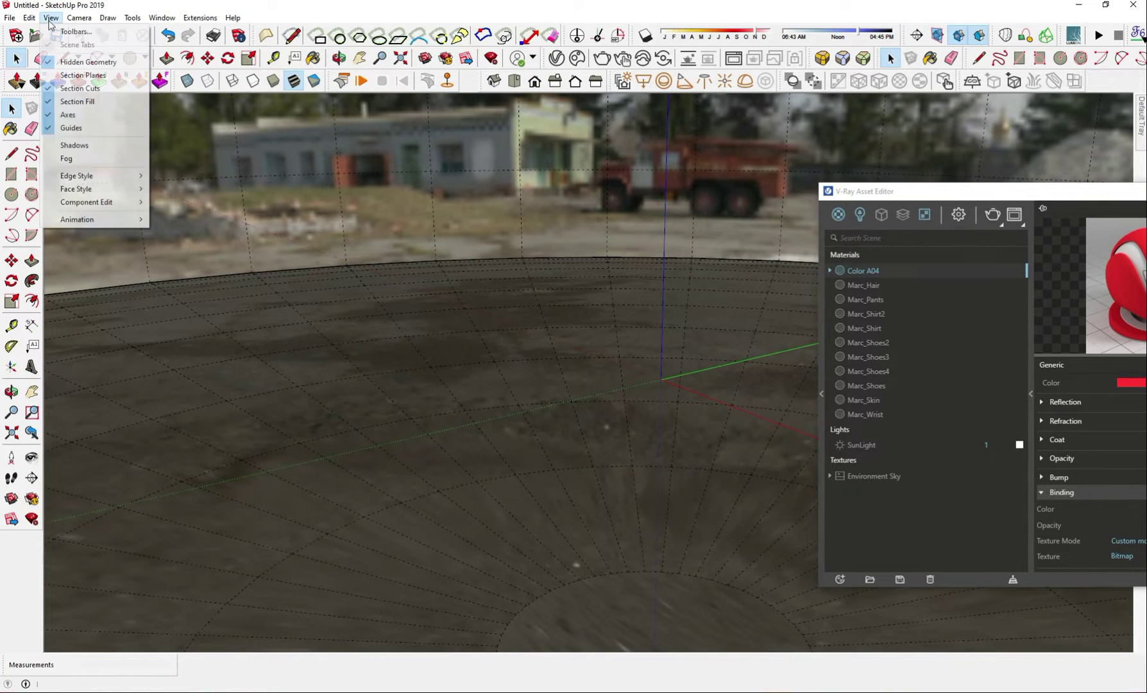
click(88, 62)
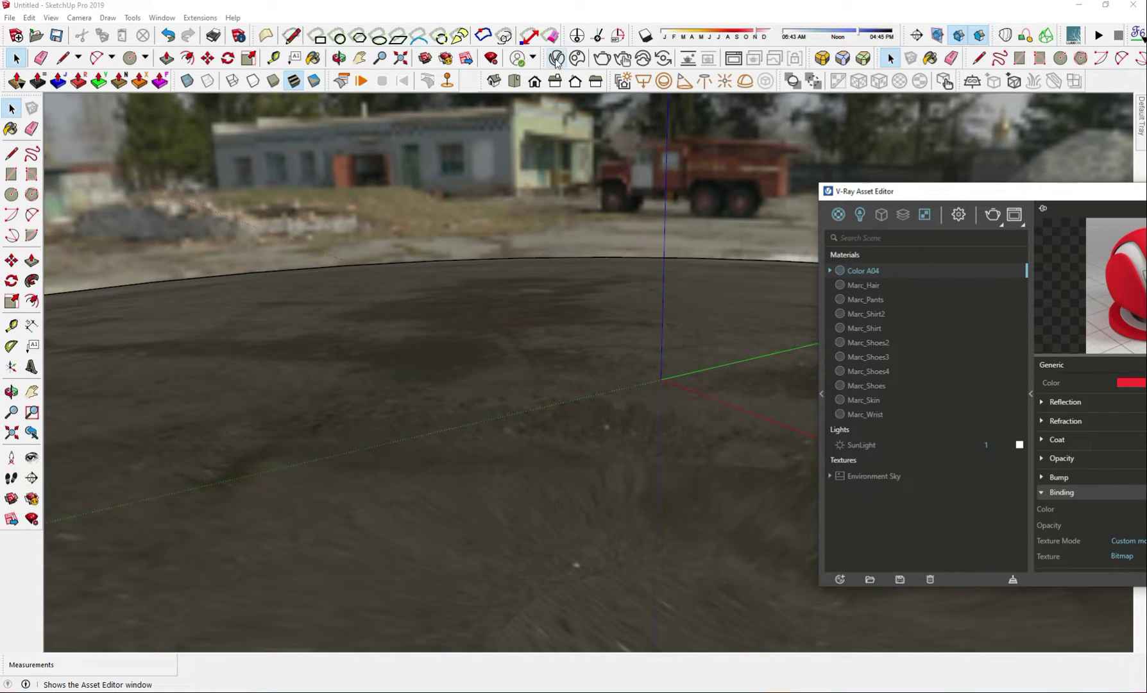
click(553, 259)
right_click(552, 264)
key(Escape)
right_click(501, 263)
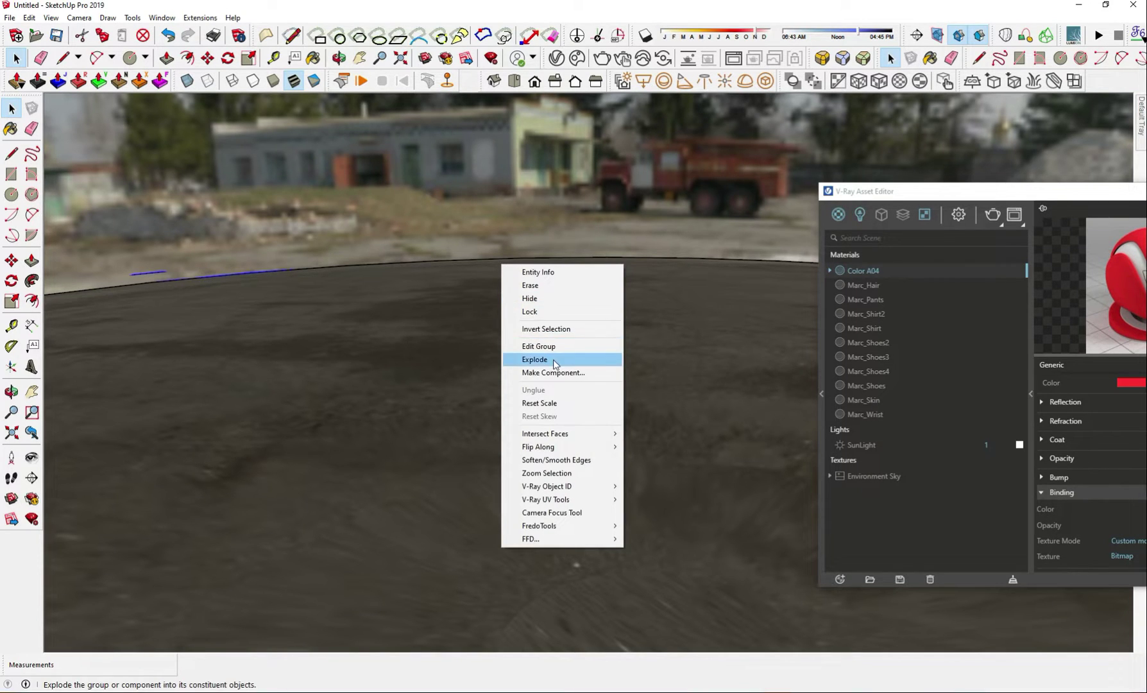
click(553, 360)
click(477, 266)
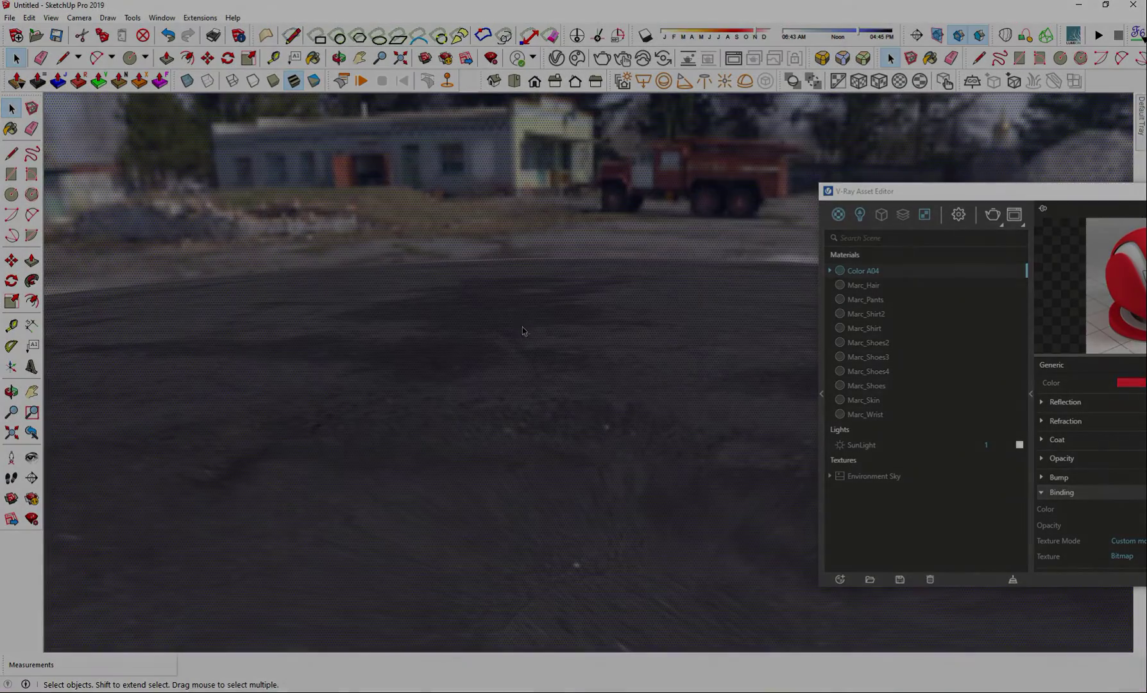
- Place the Chaos Cosmos Car 001 on the dome's ground and view it from behind
middle_drag(521, 326, 671, 474)
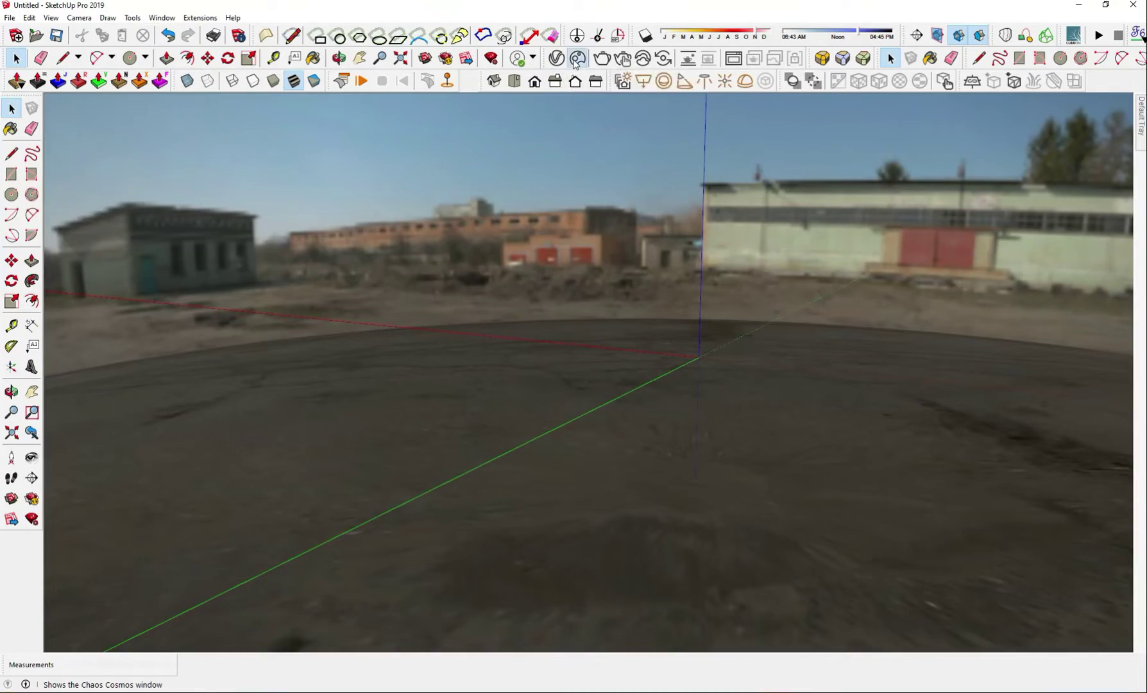
click(577, 59)
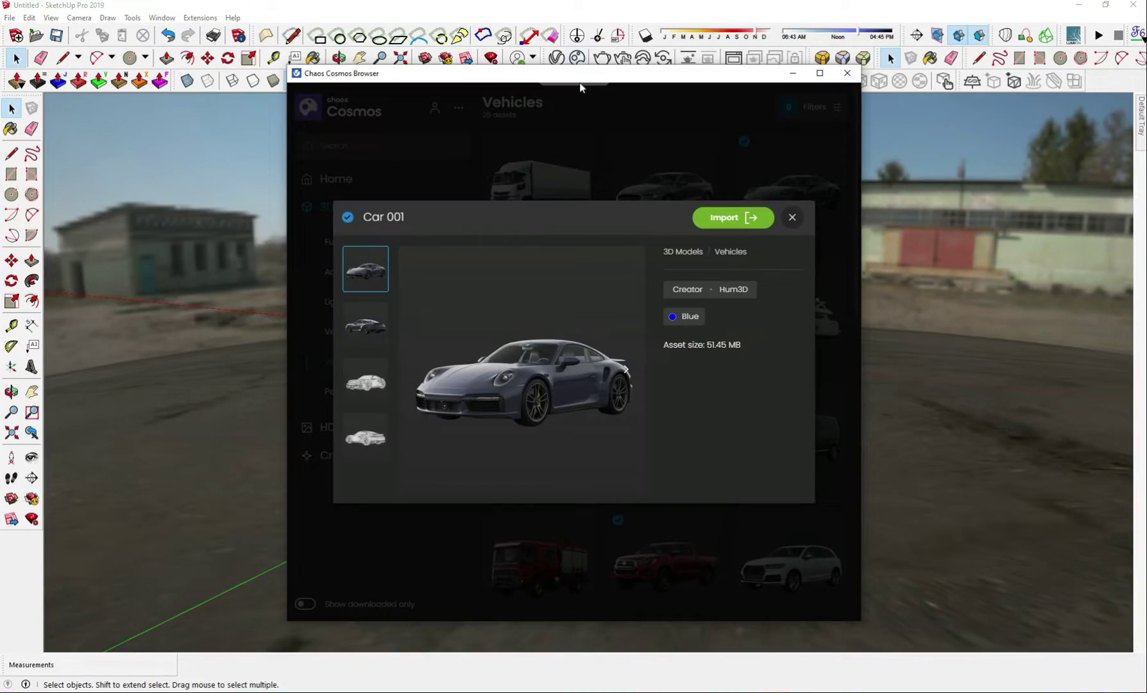
click(731, 220)
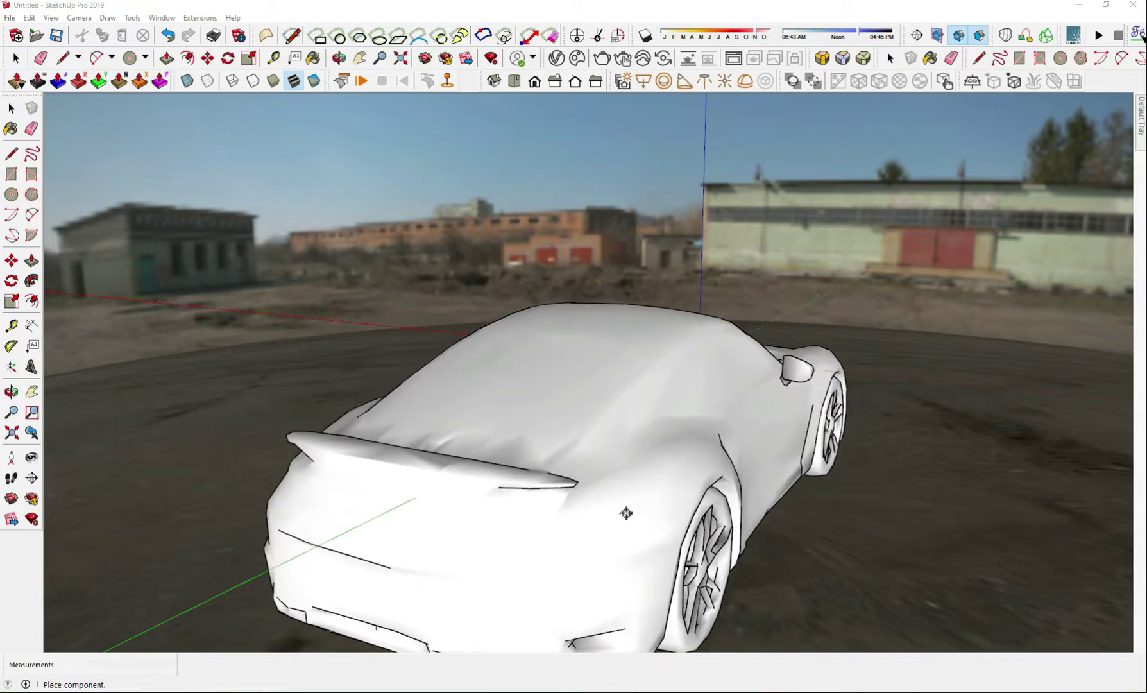
click(664, 530)
scroll(702, 499, up, 3)
scroll(702, 463, down, 3)
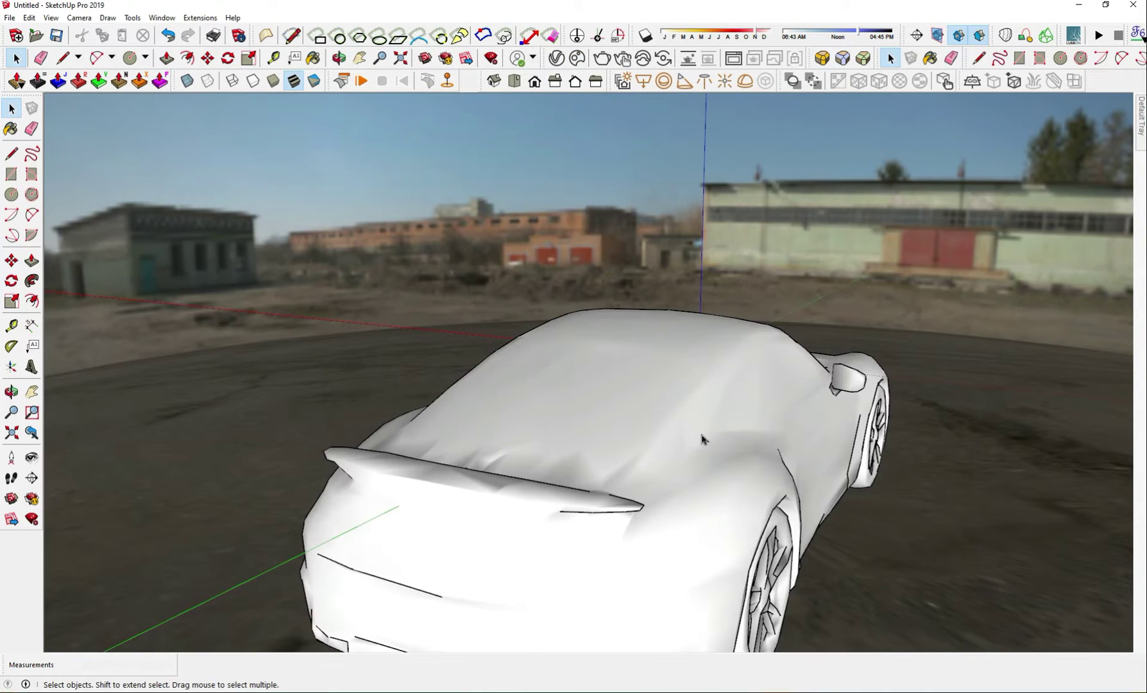
middle_drag(696, 441, 558, 410)
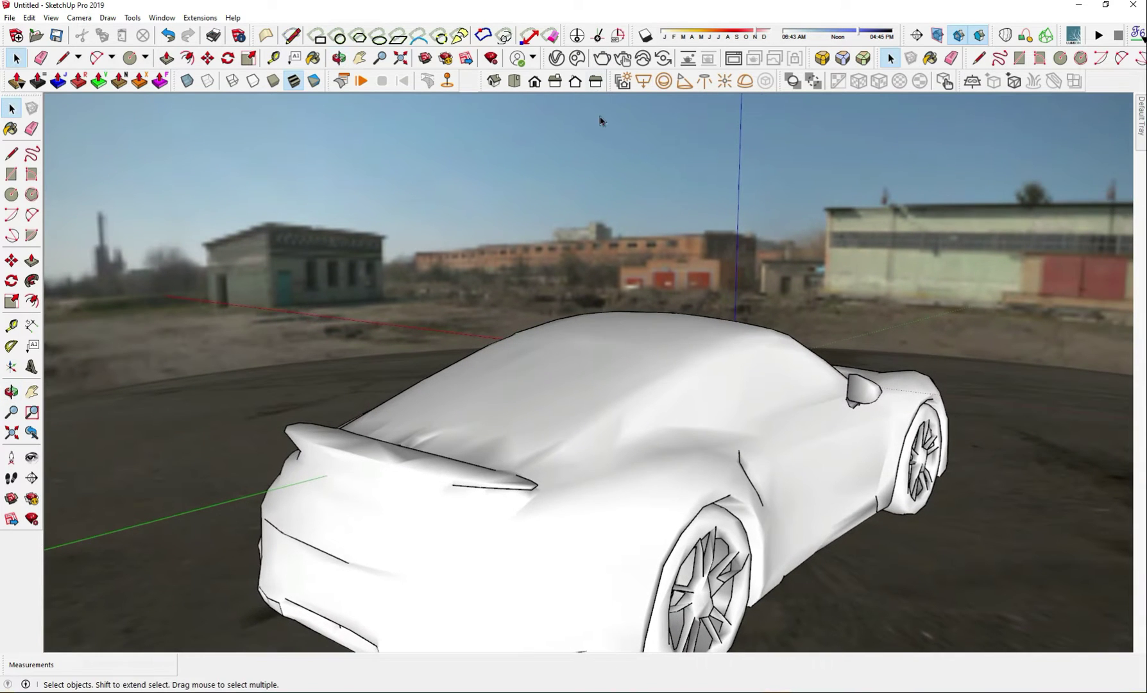
middle_drag(664, 312, 625, 320)
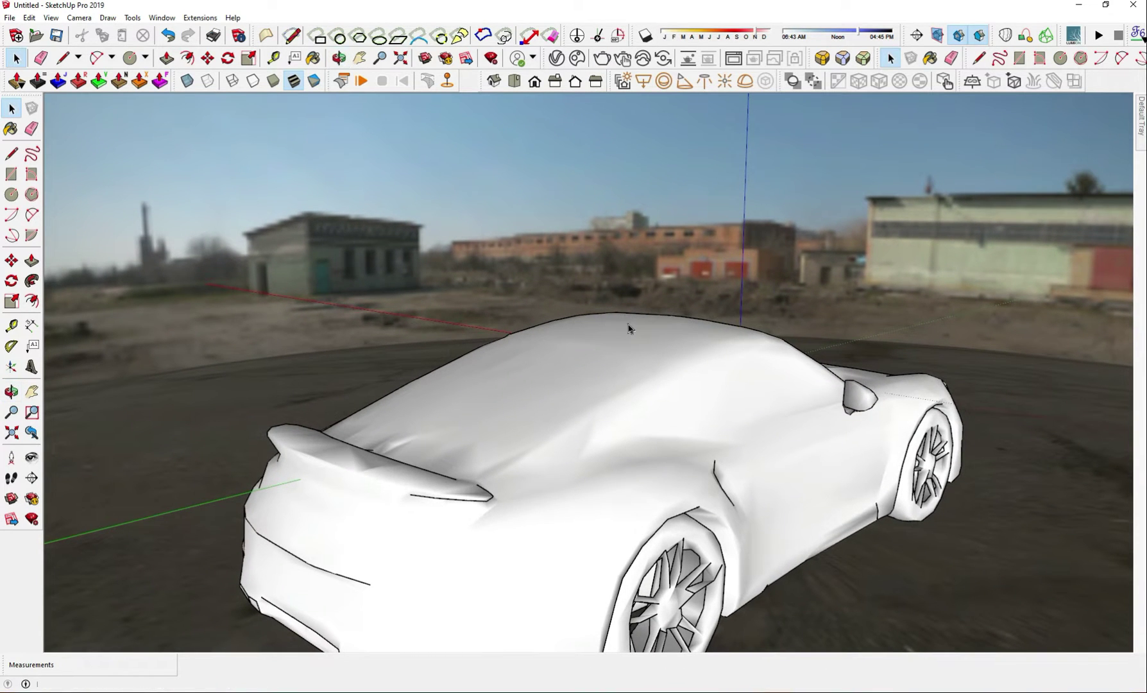
key(b)
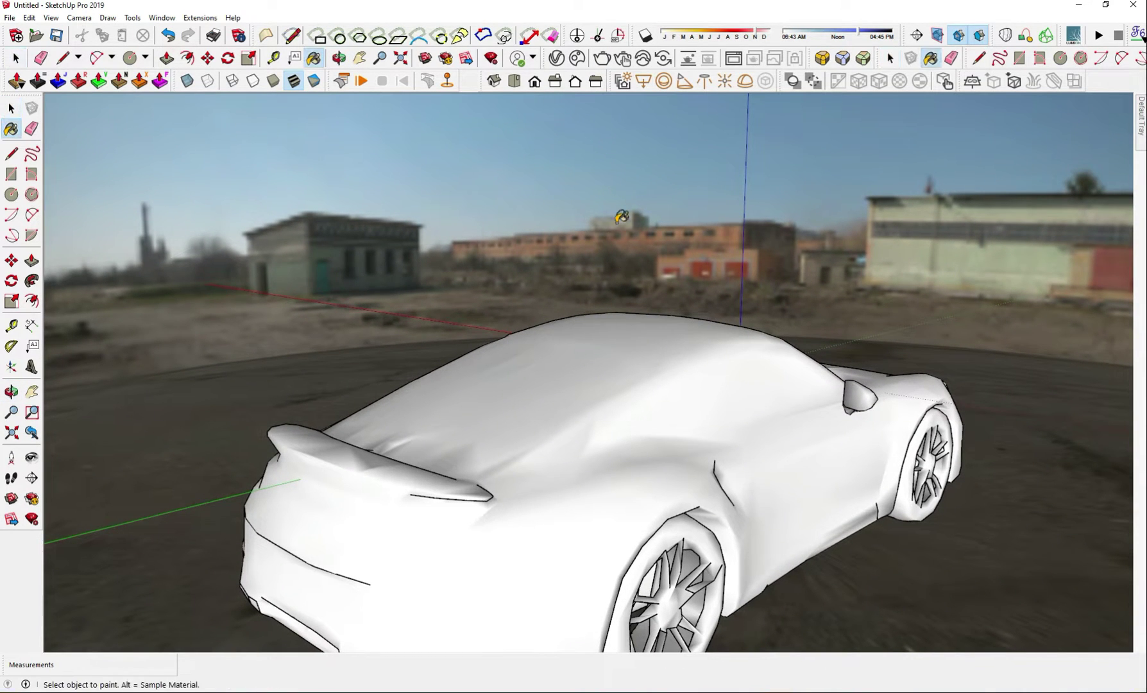
- Add an Emissive layer to the Color A04 material in the V-Ray Asset Editor
click(557, 59)
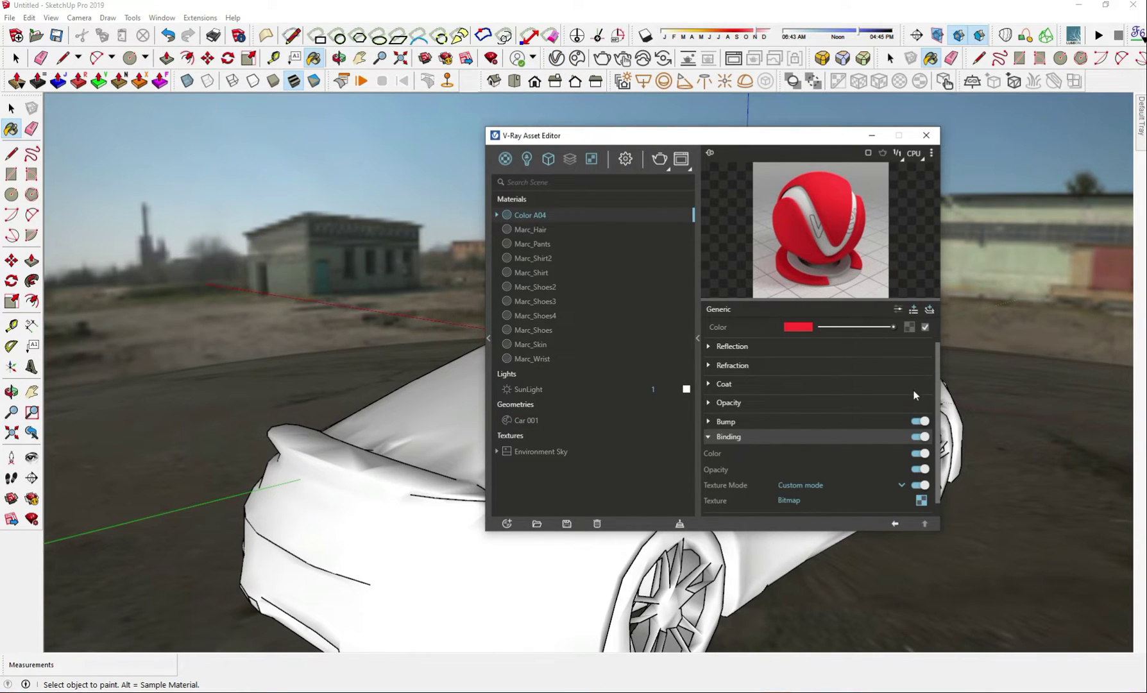
click(914, 310)
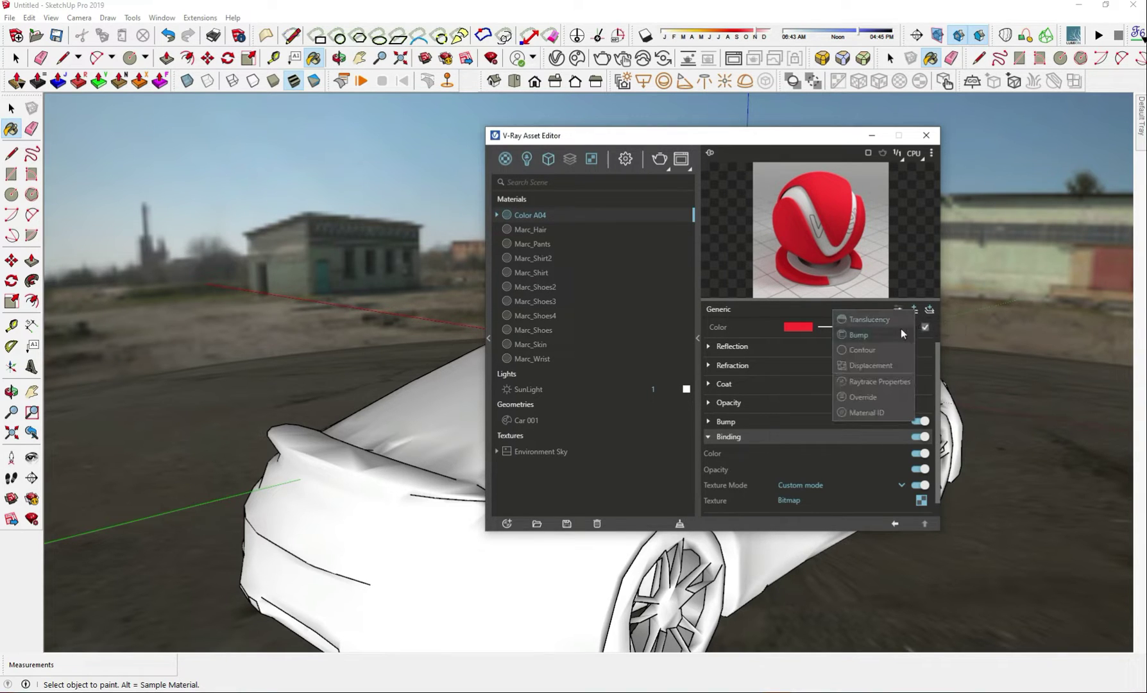
click(930, 310)
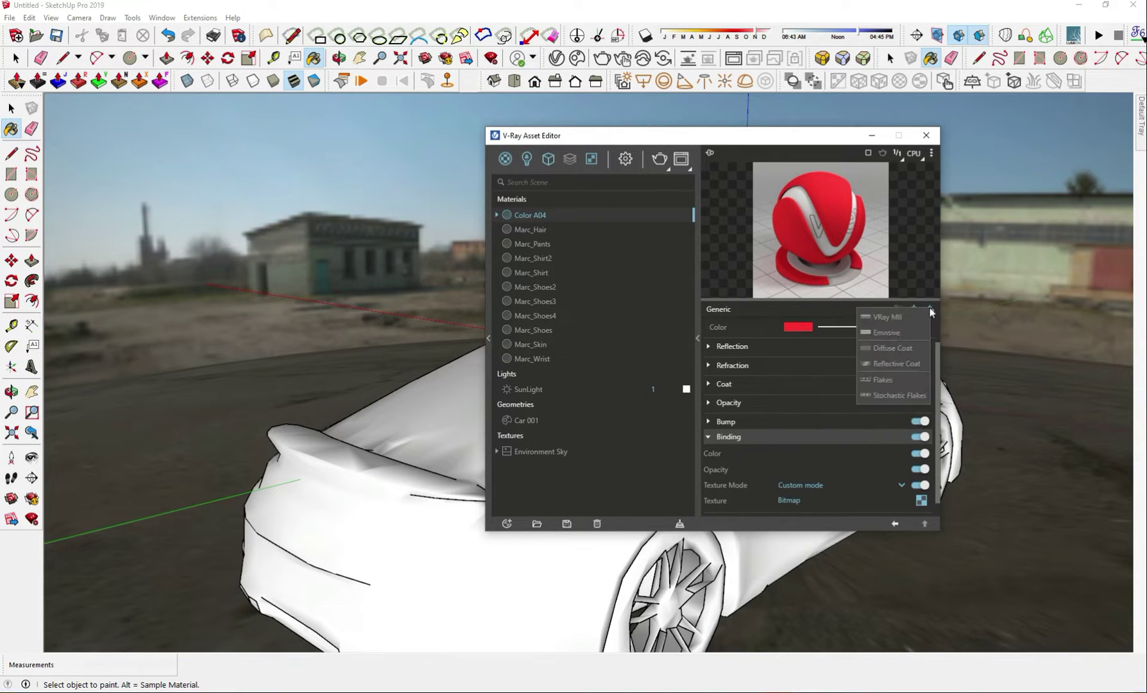
click(896, 333)
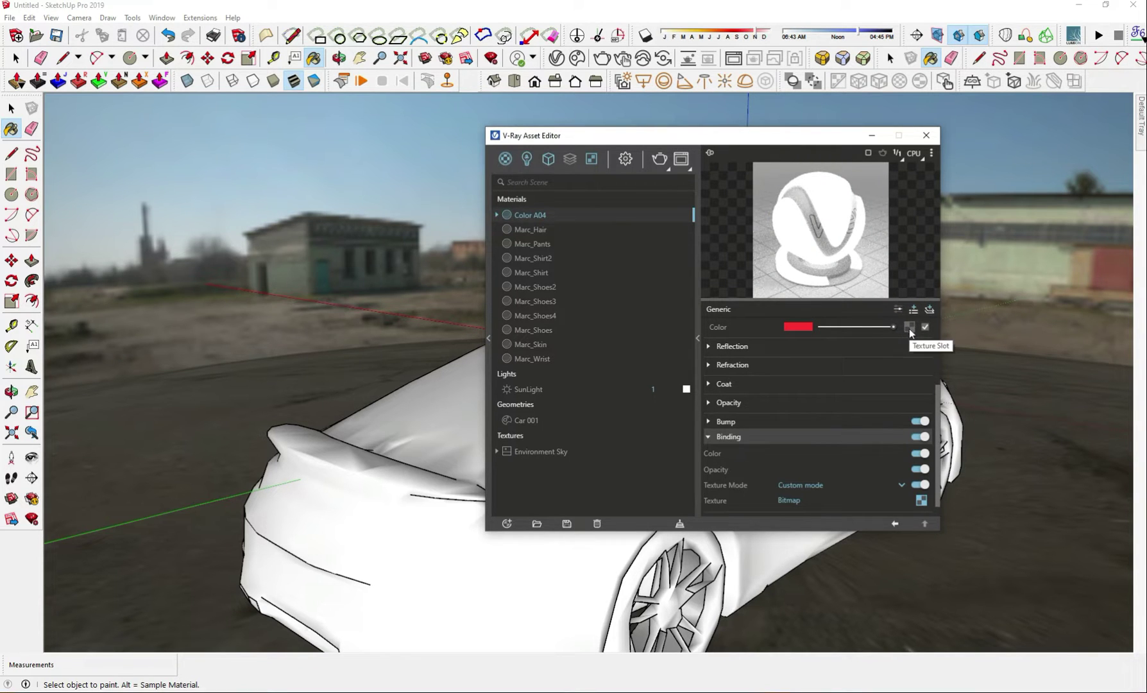
- Map the emissive colour to the abandoned_tank_farm_03_4k.hdr bitmap and start an interactive render
click(909, 342)
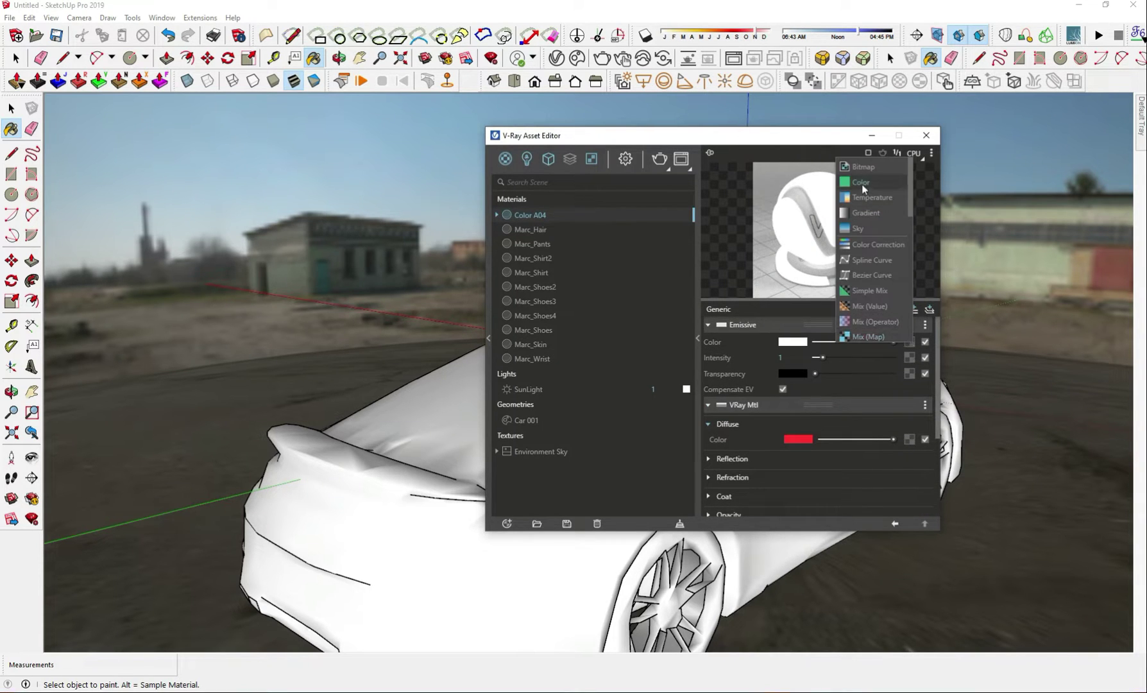
click(865, 167)
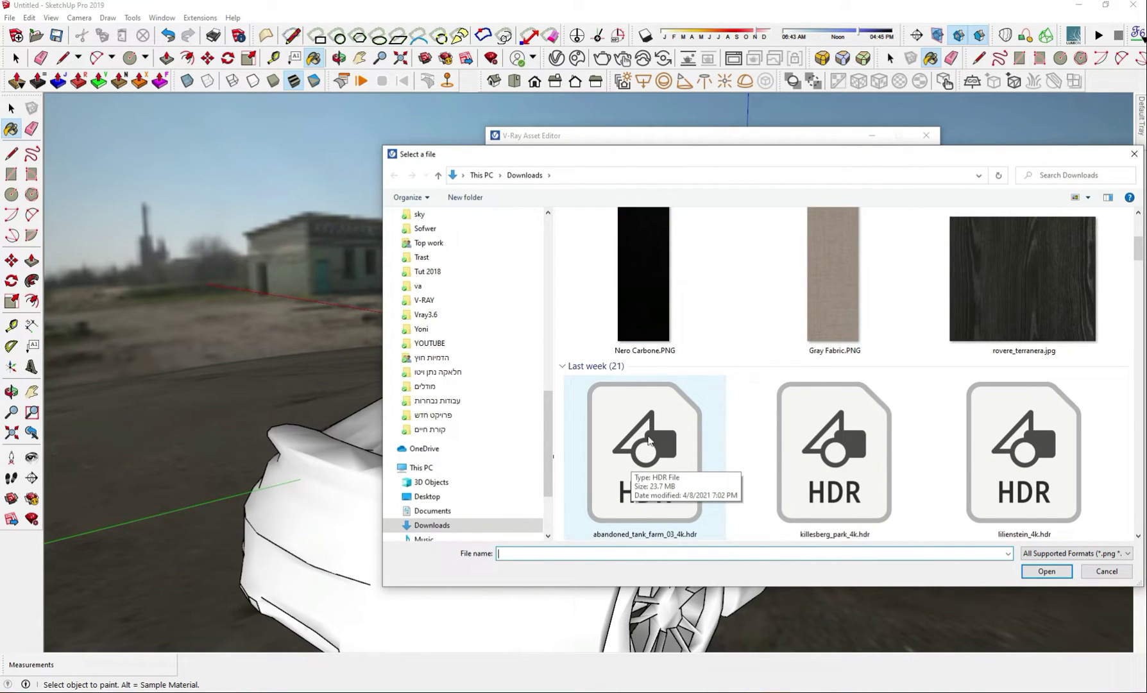
click(650, 442)
double_click(647, 438)
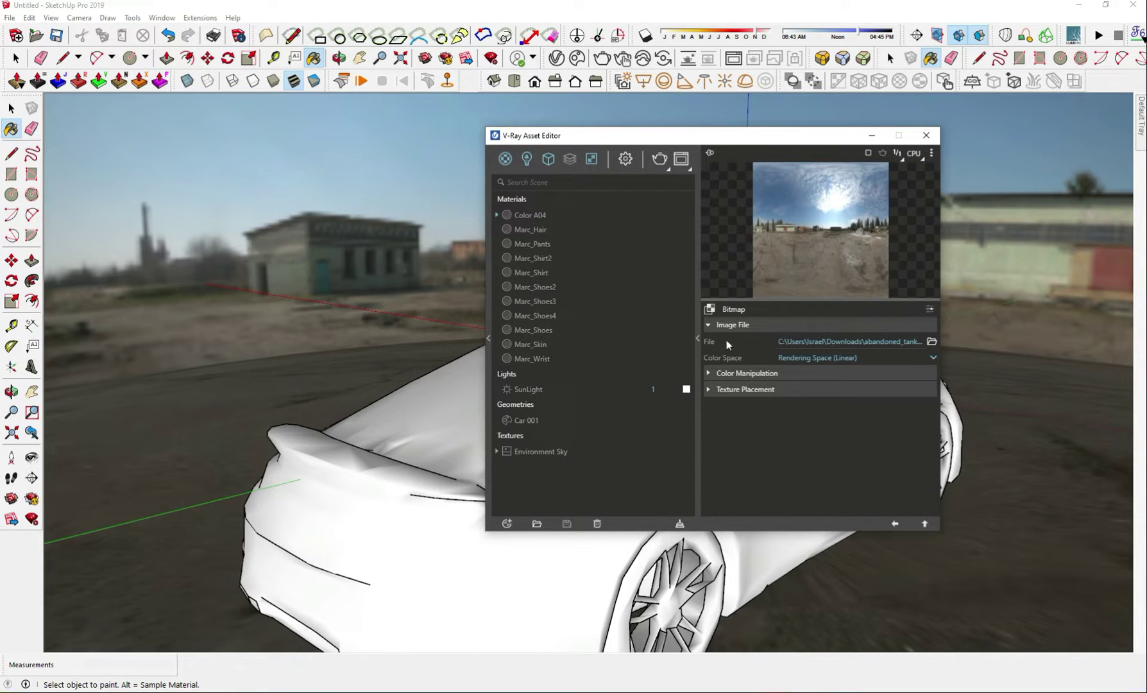
click(895, 524)
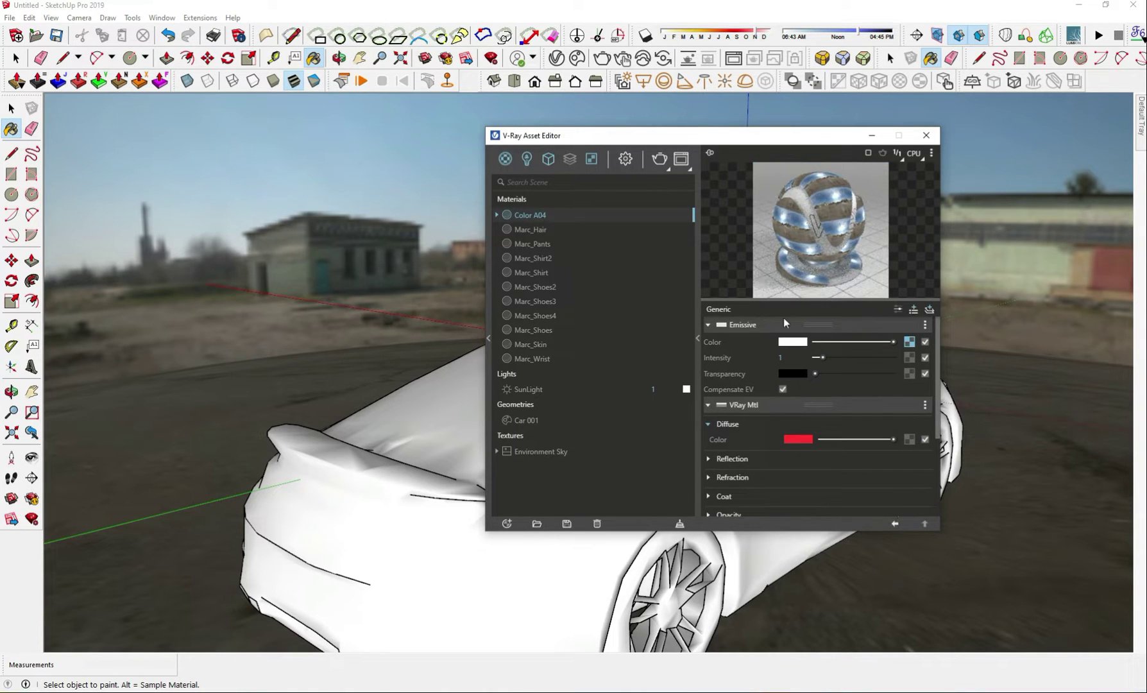
click(624, 60)
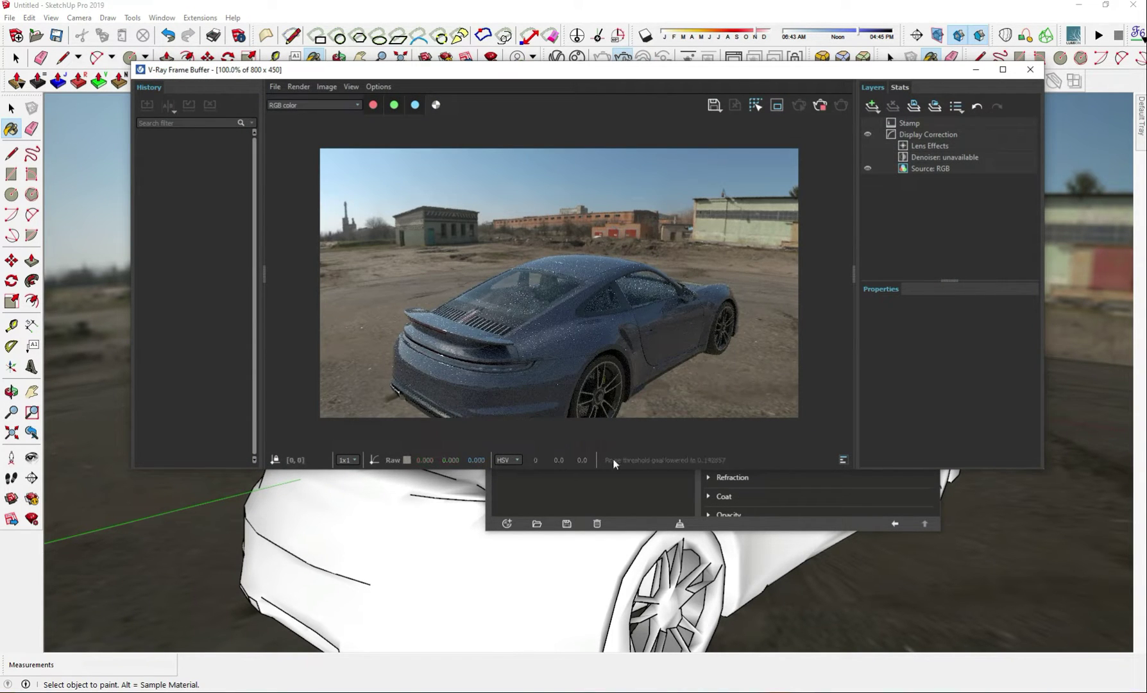
- Orbit around the car until the live render frames its rear before the warehouse and pines
middle_drag(451, 549, 274, 482)
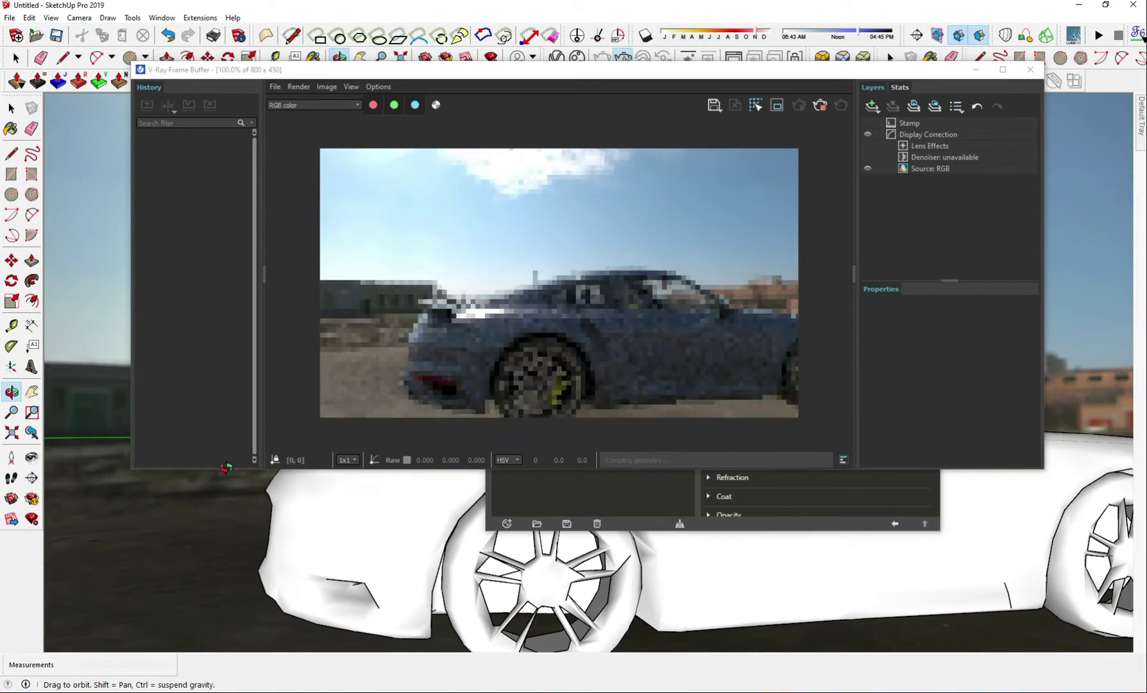
key(b)
mouse_move(337, 521)
middle_down()
mouse_move(335, 546)
mouse_move(212, 513)
mouse_move(747, 596)
mouse_move(898, 454)
mouse_move(1019, 583)
middle_up()
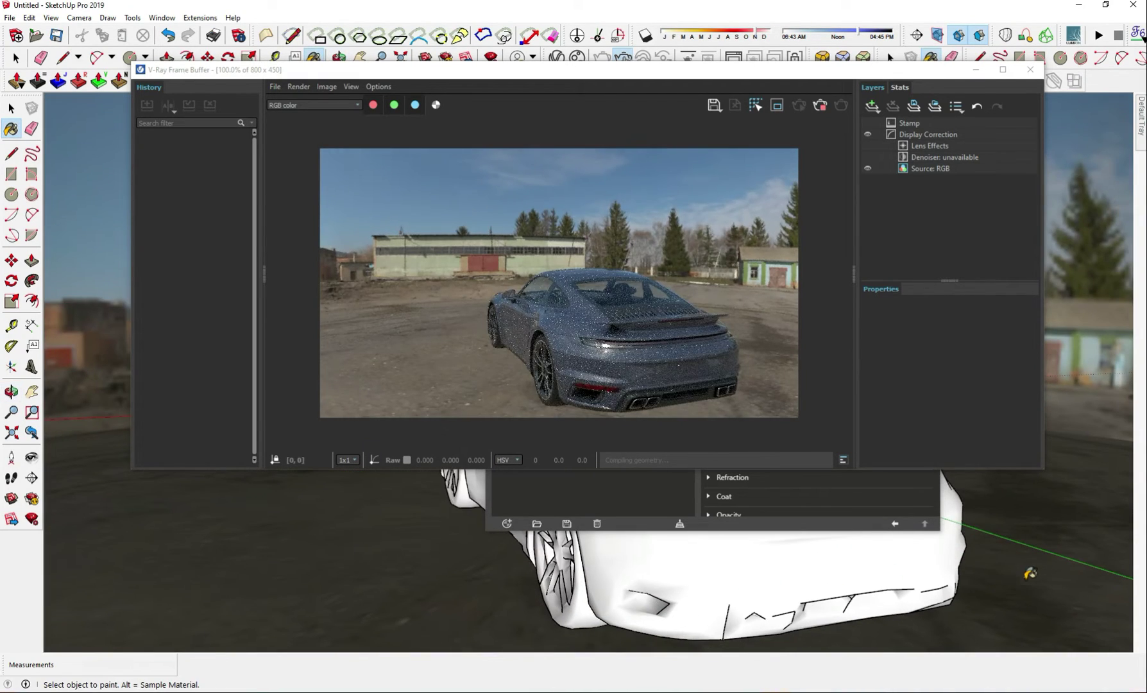
middle_drag(717, 594, 846, 563)
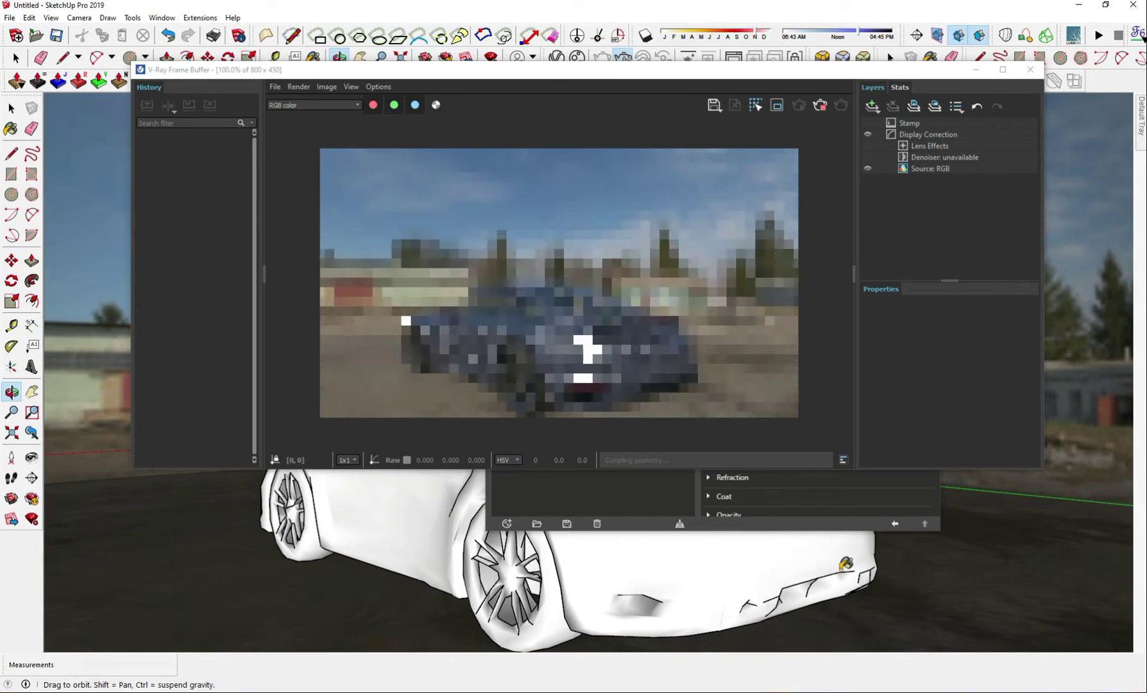
mouse_move(744, 558)
middle_down()
mouse_move(660, 602)
mouse_move(661, 619)
middle_up()
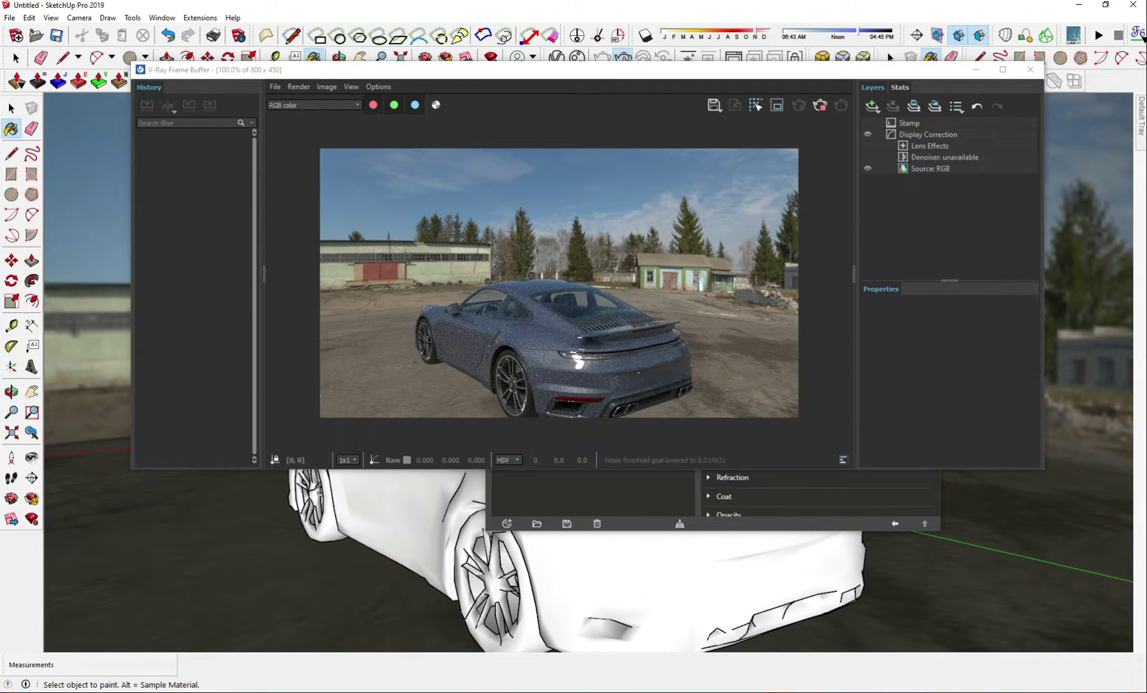
key(space)
mouse_move(642, 577)
middle_down()
mouse_move(447, 520)
mouse_move(500, 513)
middle_up()
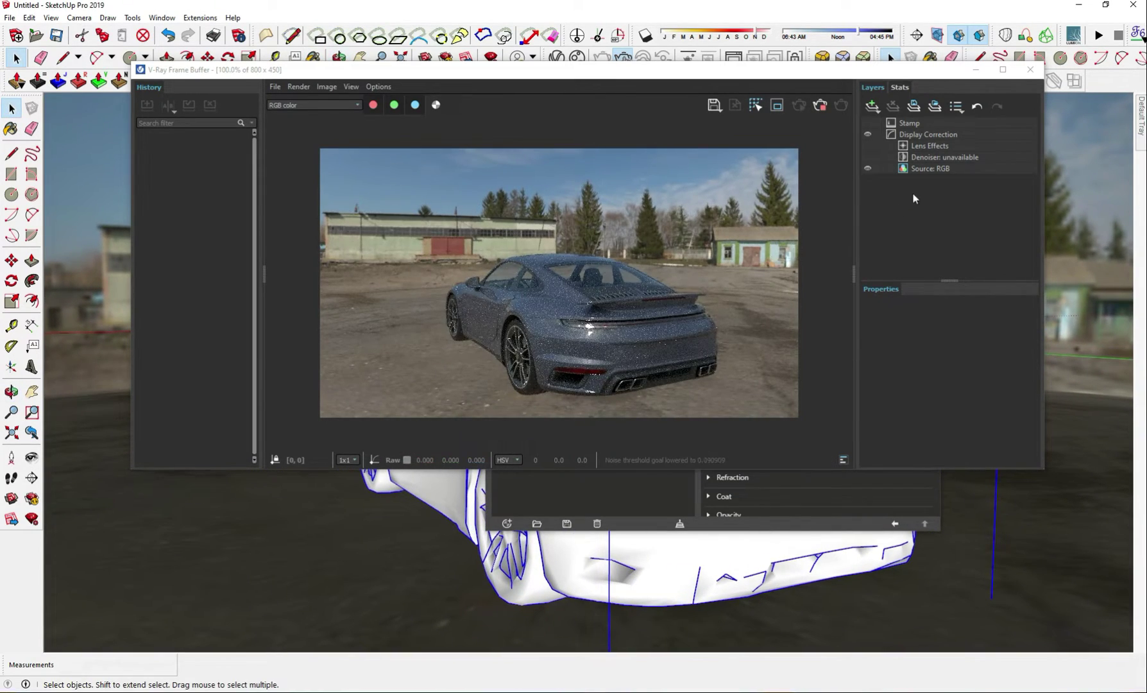
- Close the Frame Buffer, then copy the Emissive Color texture into Diffuse Color as an instance
click(976, 70)
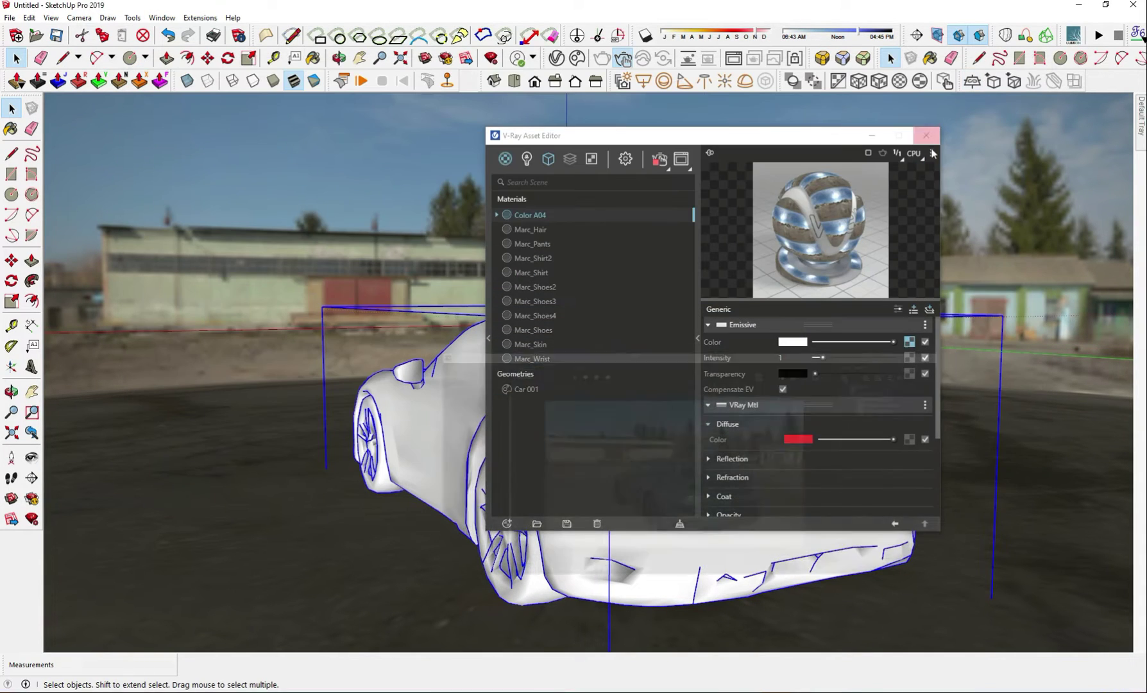
right_click(908, 346)
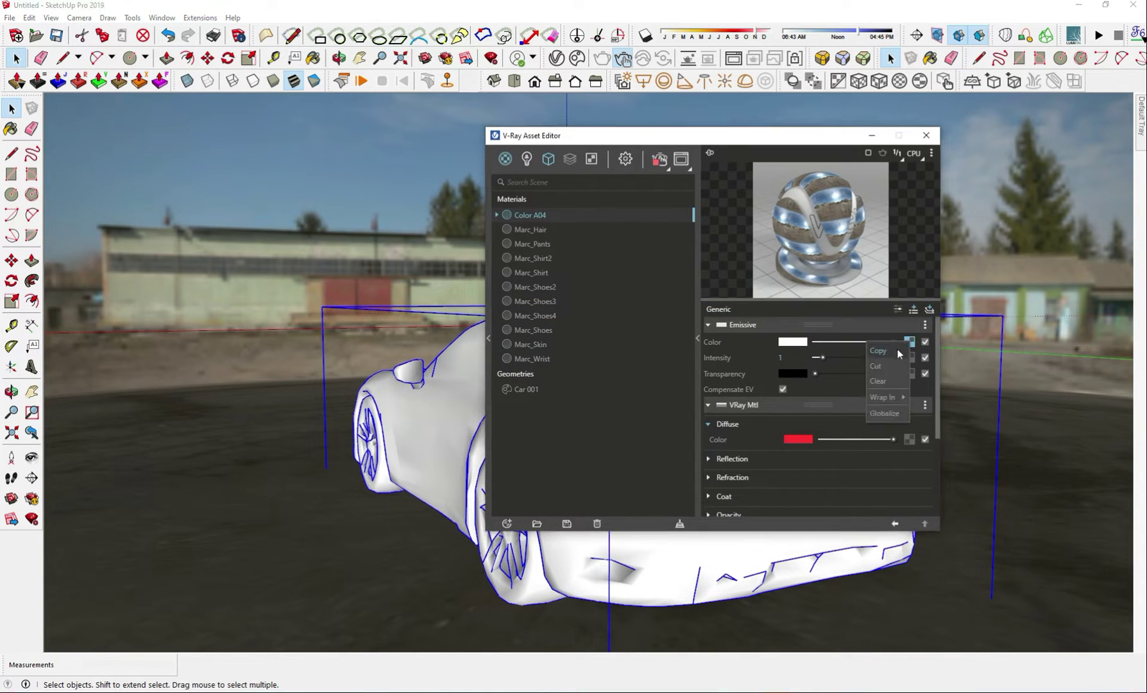
click(891, 350)
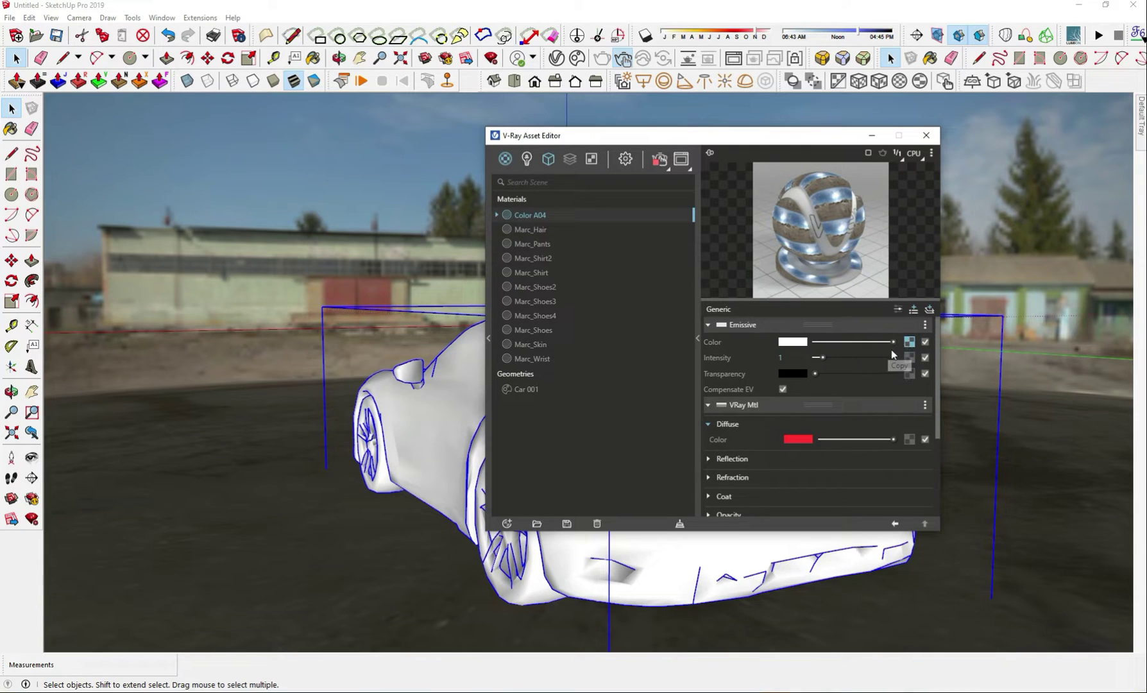
right_click(909, 439)
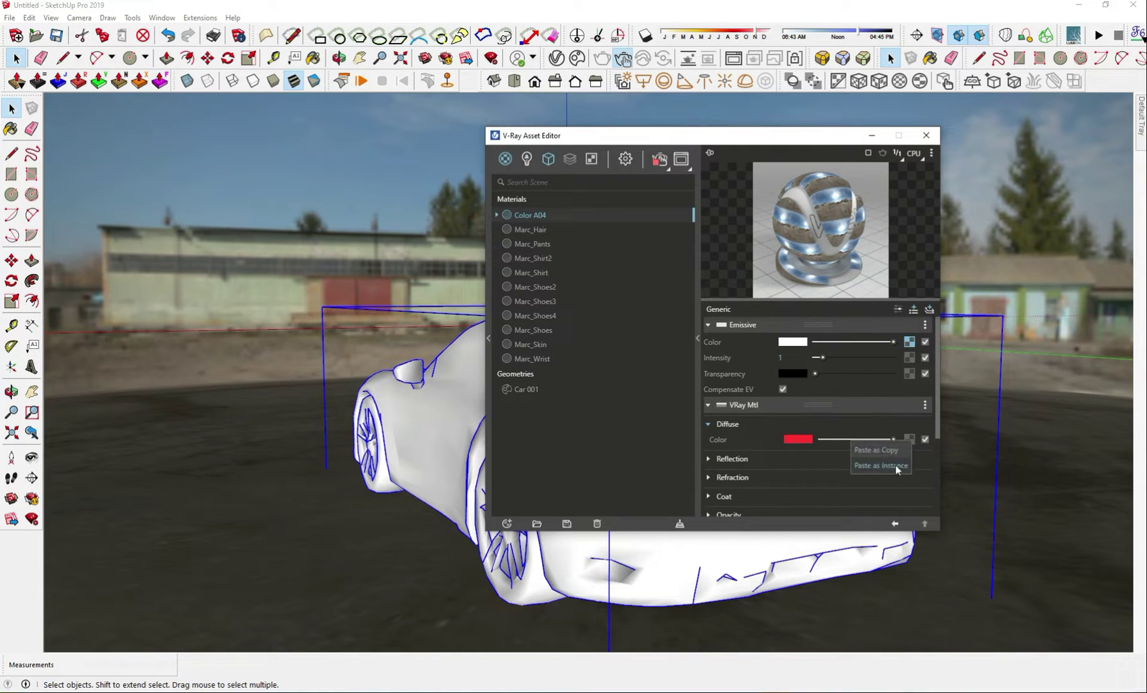
click(899, 458)
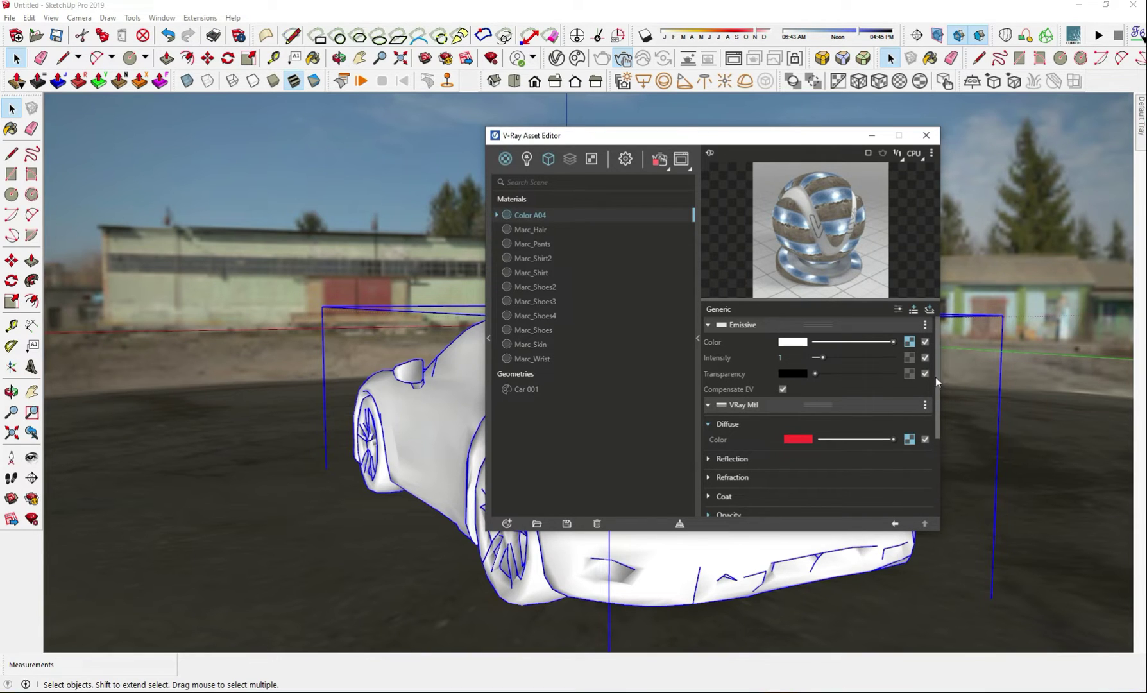
- Set emissive transparency to a Dirt texture: unoccluded black, occluded white, radius 4.8
click(909, 373)
scroll(883, 346, down, 5)
scroll(883, 346, down, 3)
click(871, 355)
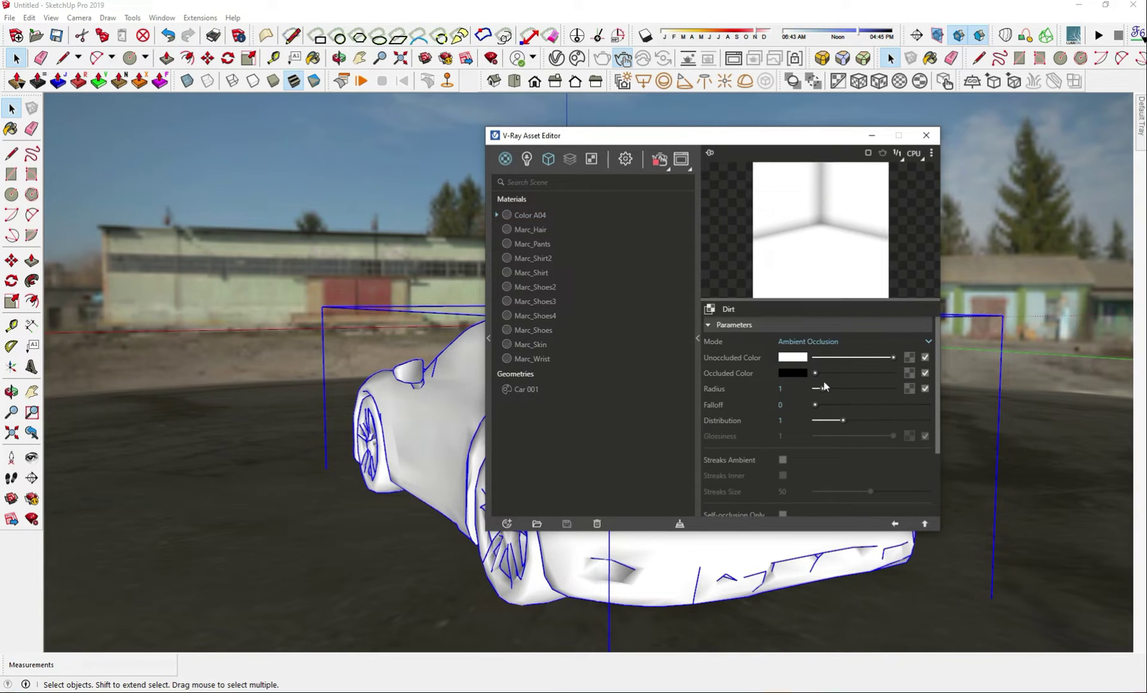
mouse_move(893, 357)
mouse_down()
mouse_move(815, 357)
mouse_move(893, 373)
mouse_up()
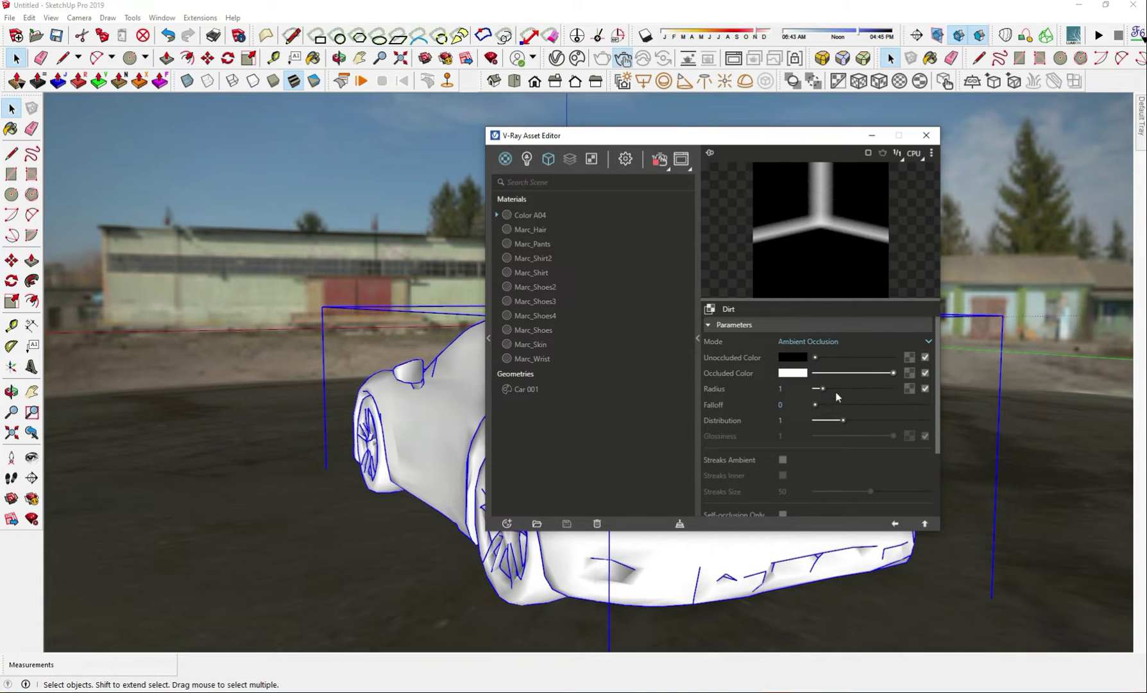
drag(822, 389, 853, 389)
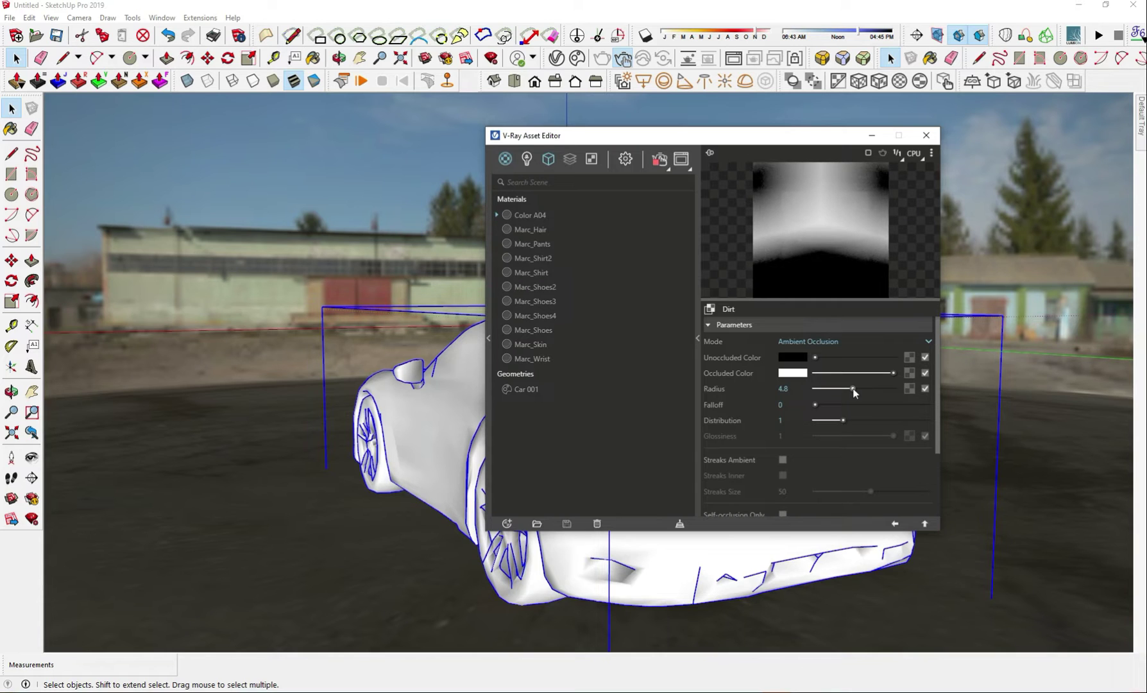
click(895, 525)
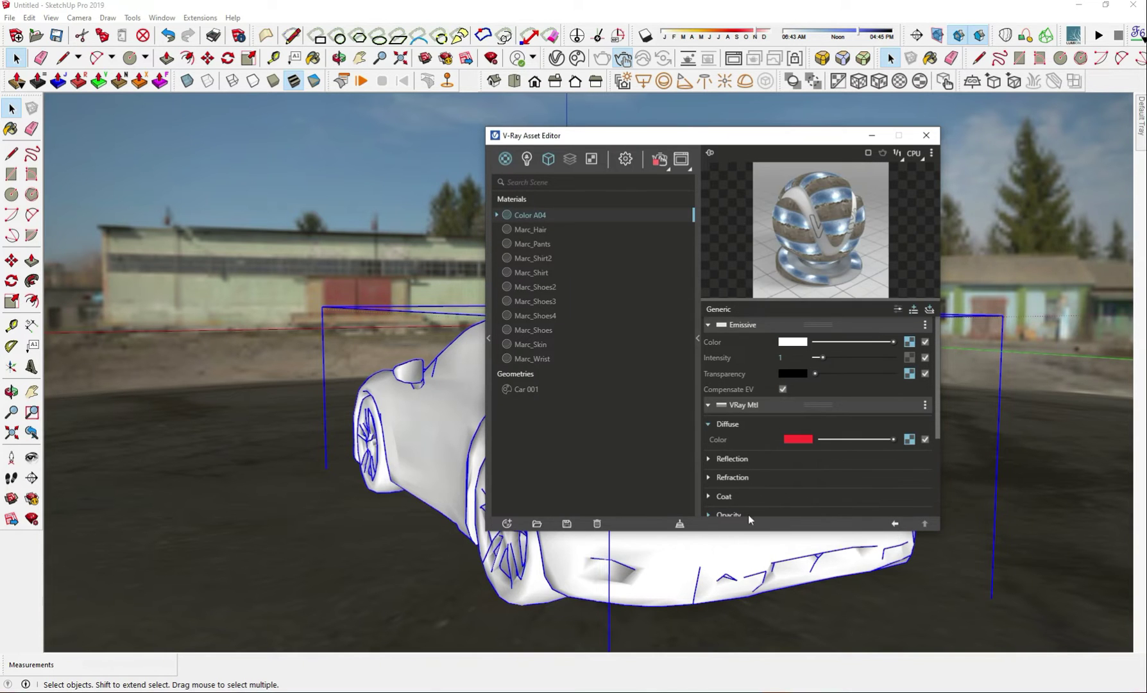
- Close the Asset Editor, orbit around the car's rear wheel, and minimize the Frame Buffer preview
click(926, 134)
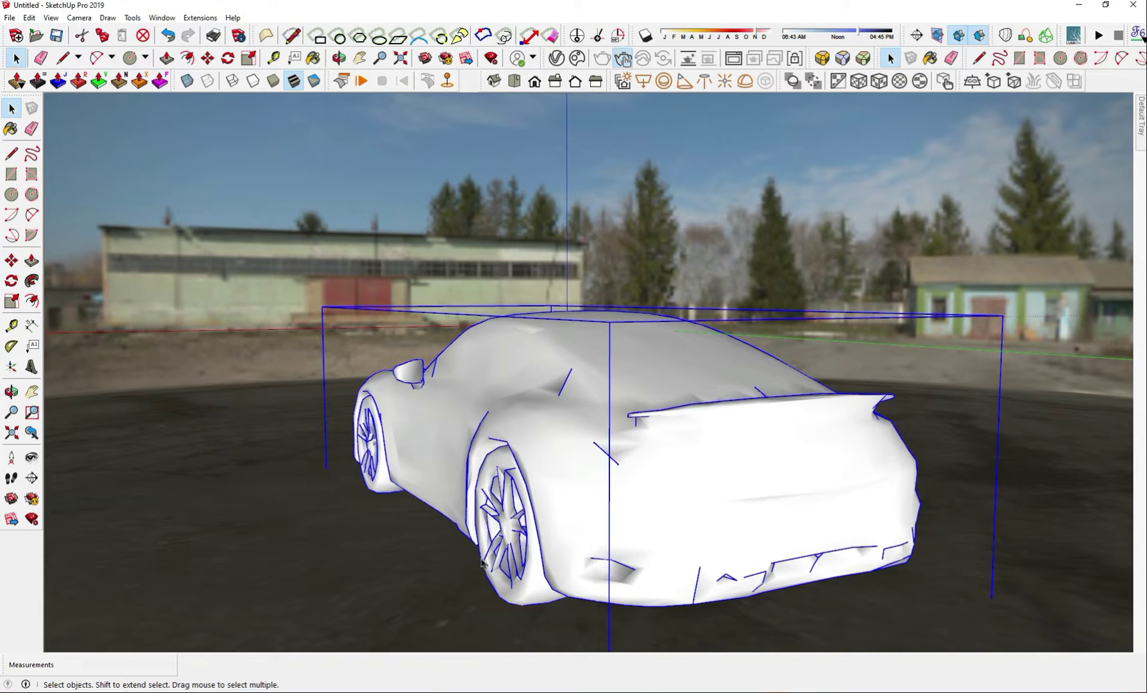
middle_drag(549, 554, 621, 543)
scroll(587, 577, up, 3)
mouse_move(584, 582)
middle_down()
mouse_move(579, 513)
mouse_move(542, 620)
middle_up()
scroll(542, 619, up, 2)
mouse_move(190, 542)
middle_down()
mouse_move(259, 486)
mouse_move(314, 488)
mouse_move(356, 392)
mouse_move(351, 427)
middle_up()
scroll(314, 488, down, 2)
click(737, 59)
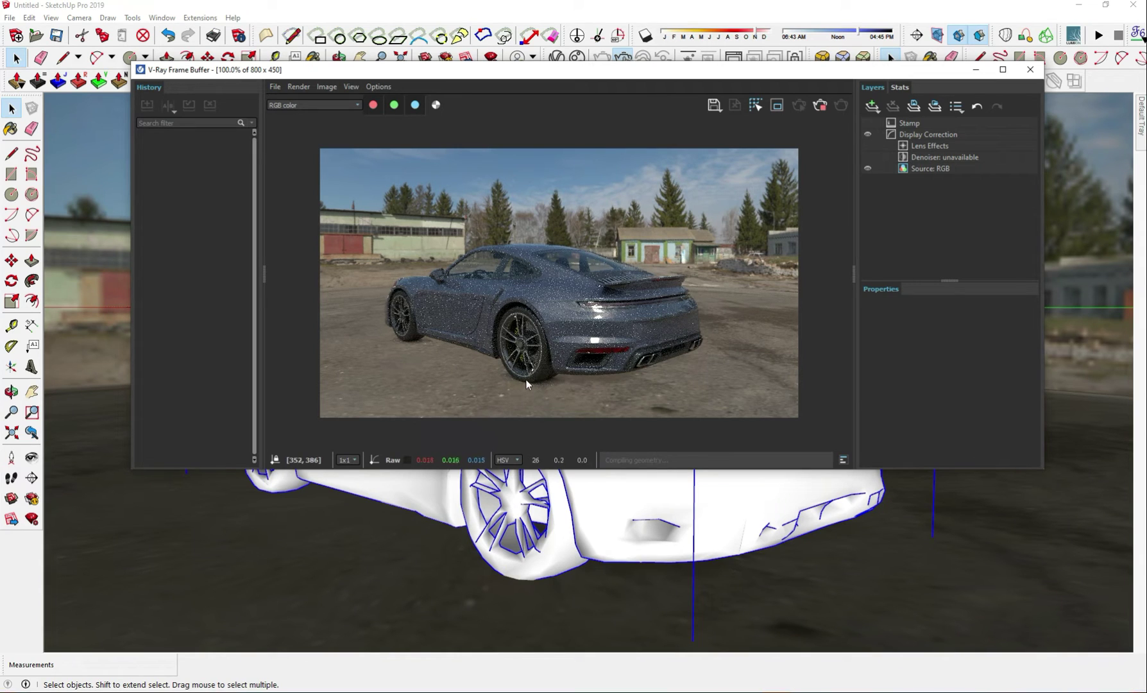
click(977, 70)
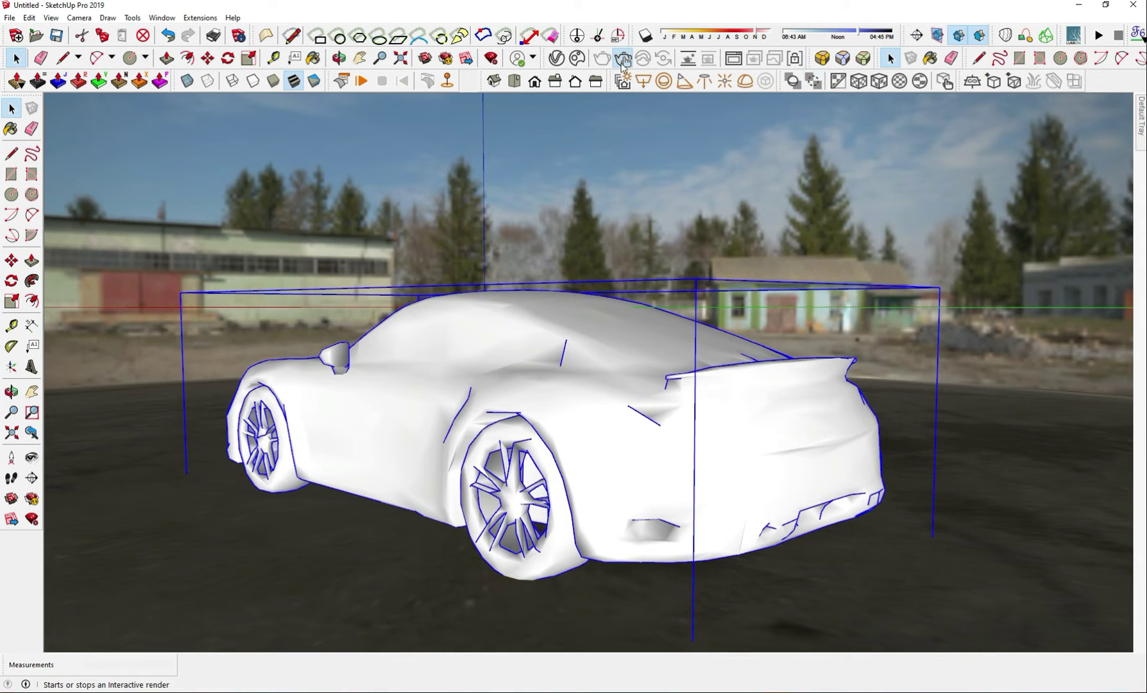
- Change Color A04's Dirt texture radius from 4.8 to 35 and launch a render
click(576, 62)
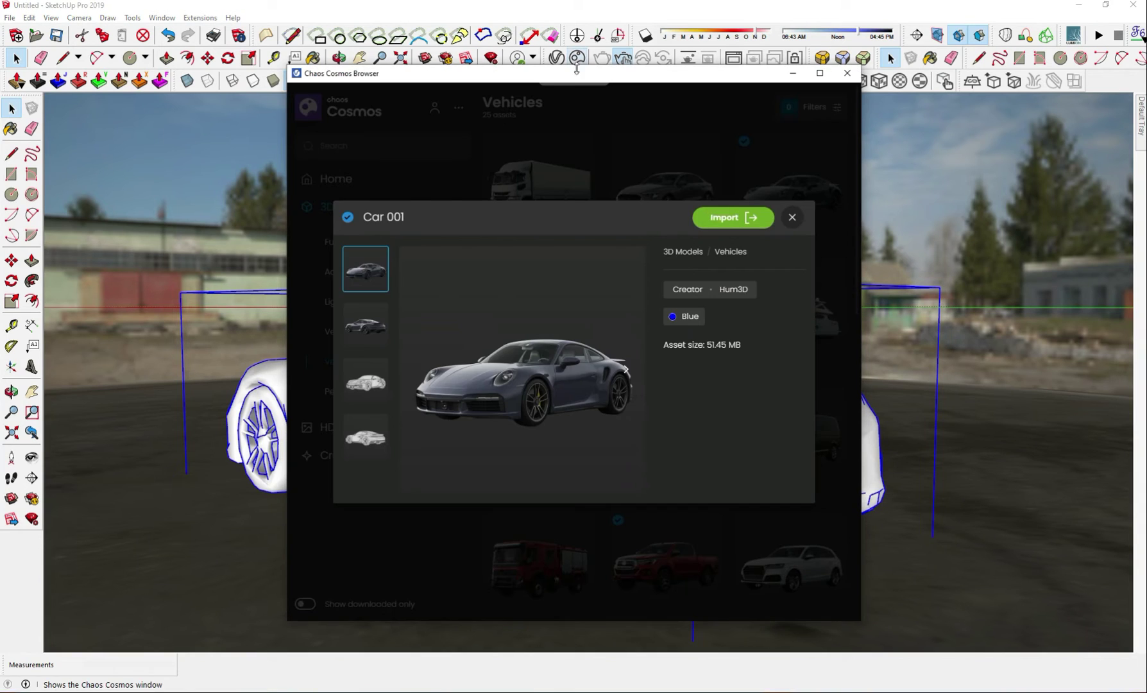
click(840, 78)
click(520, 59)
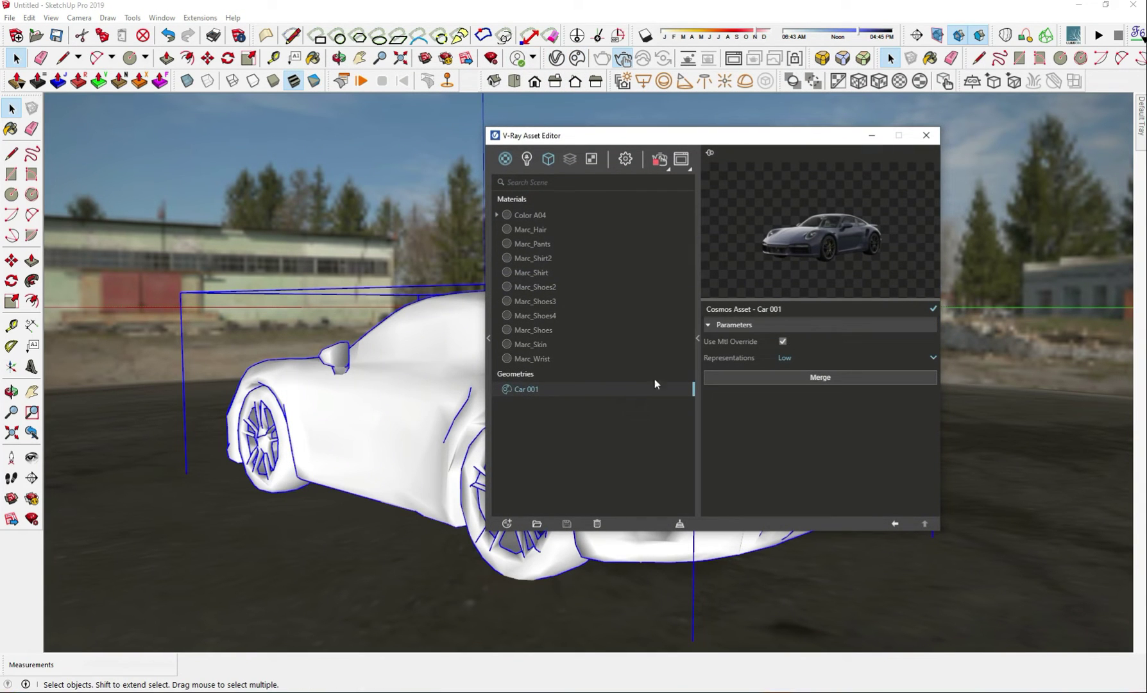
click(541, 216)
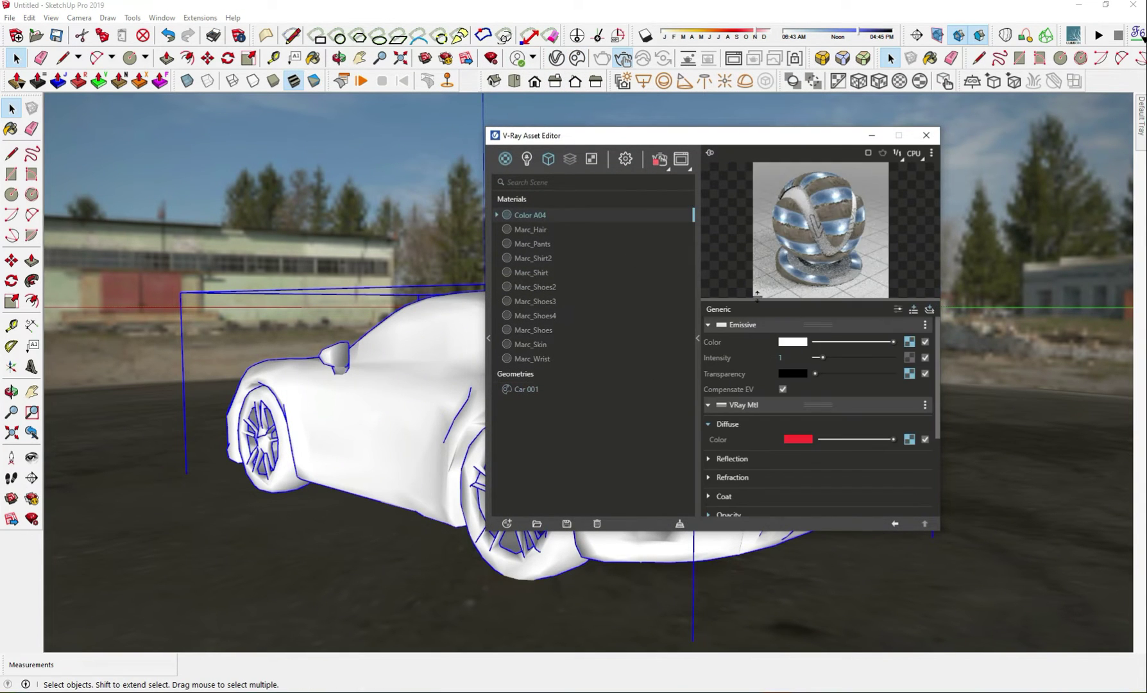
click(909, 374)
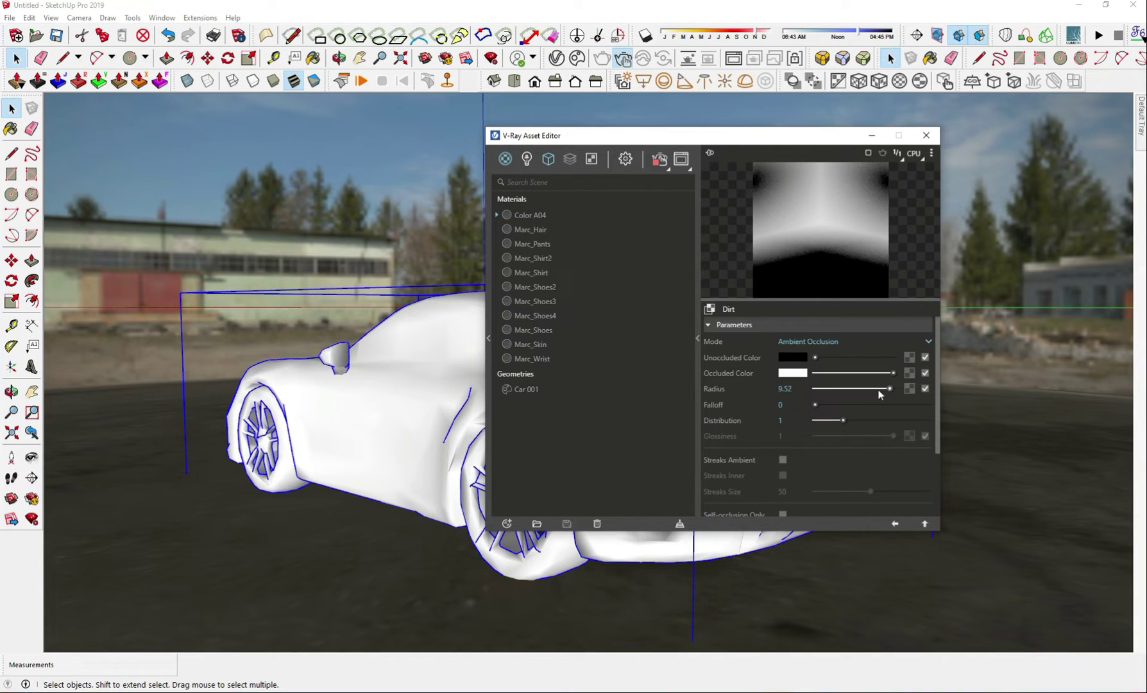
double_click(787, 389)
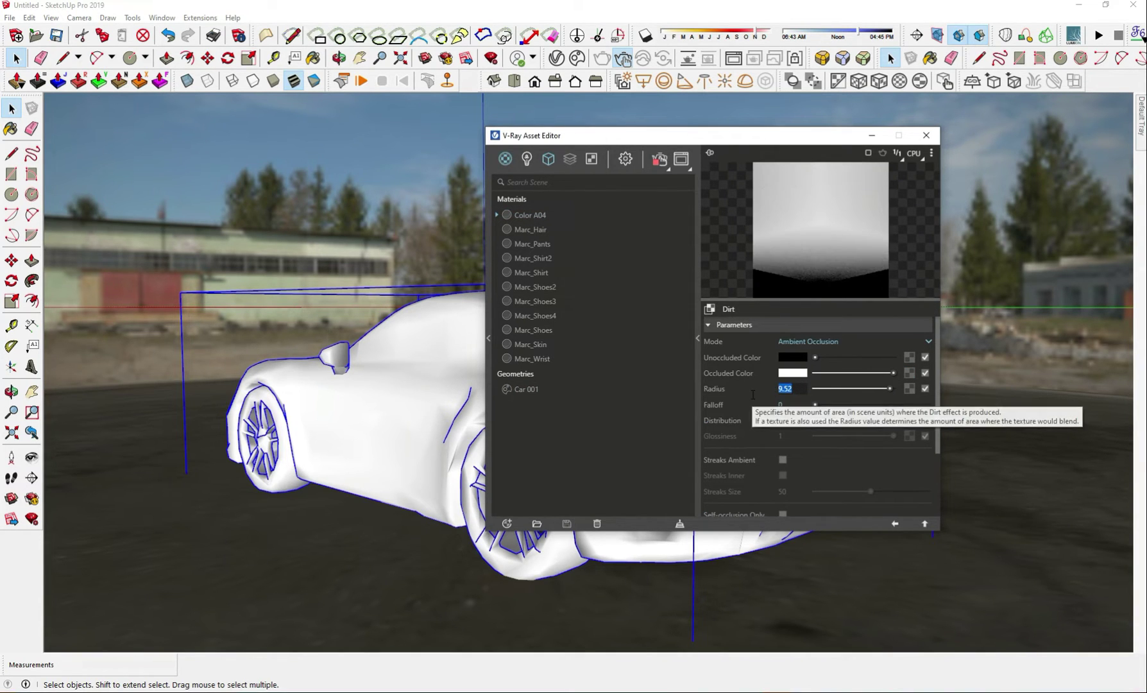
text(35)
key(Return)
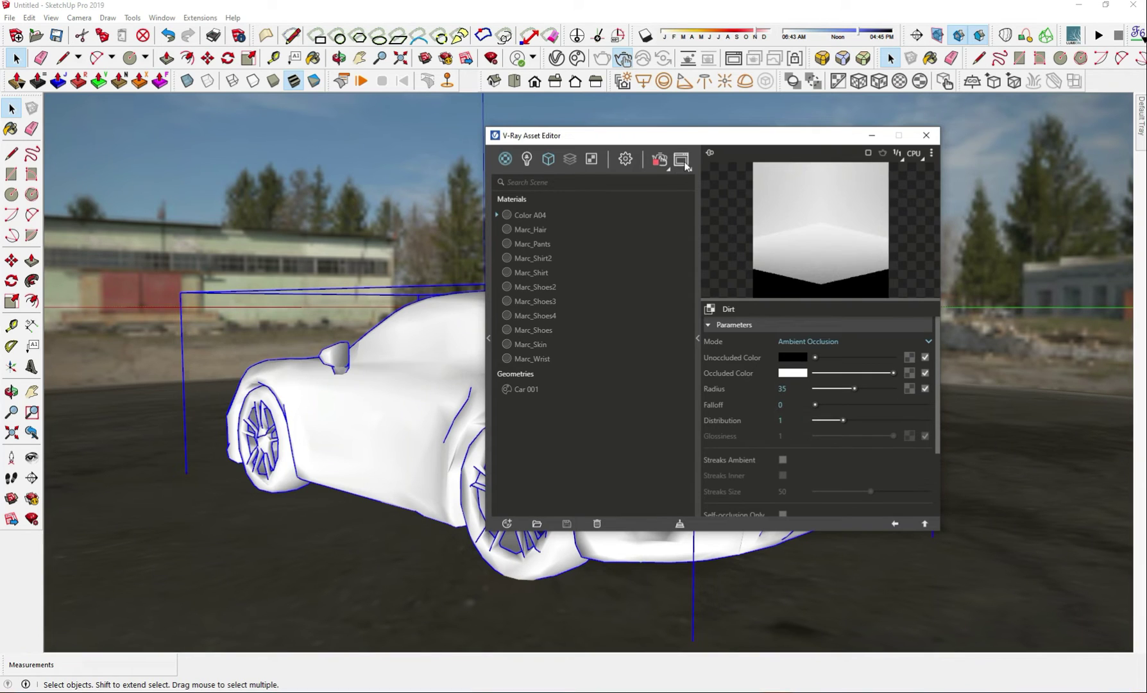
click(683, 162)
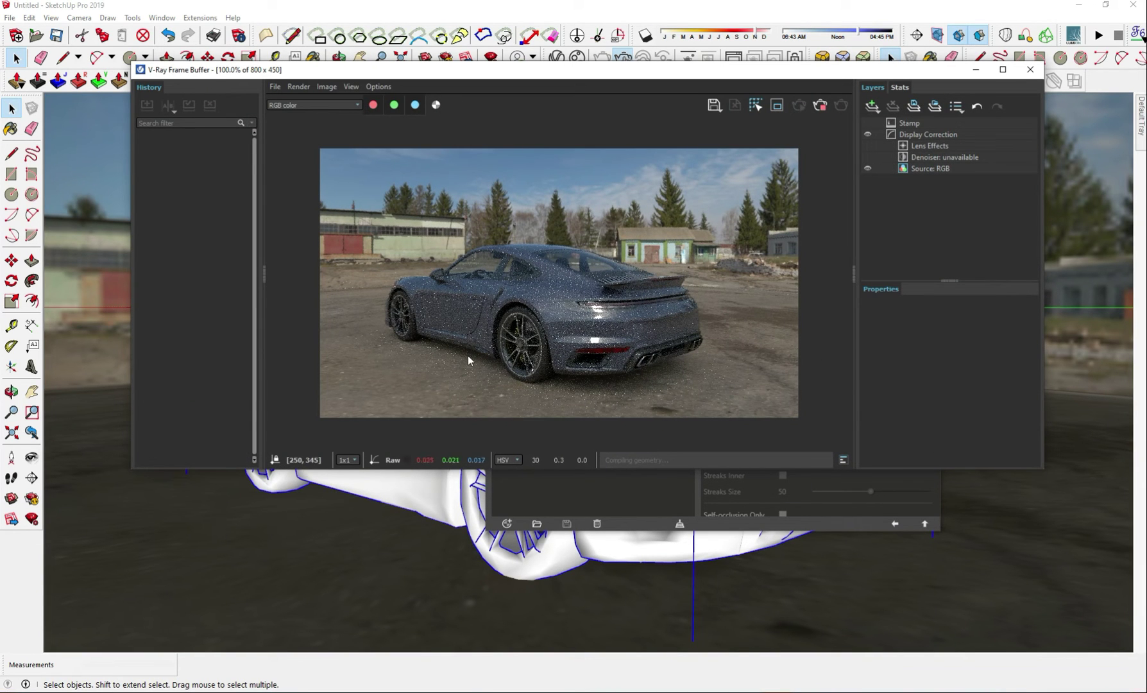
mouse_move(540, 507)
middle_down()
mouse_move(437, 544)
mouse_move(528, 482)
mouse_move(506, 442)
mouse_move(509, 463)
mouse_move(543, 436)
mouse_move(427, 463)
mouse_move(625, 431)
mouse_move(535, 419)
mouse_move(847, 441)
middle_up()
- Toggle X-ray to locate the car and orbit back inside the dome
scroll(545, 504, up, 3)
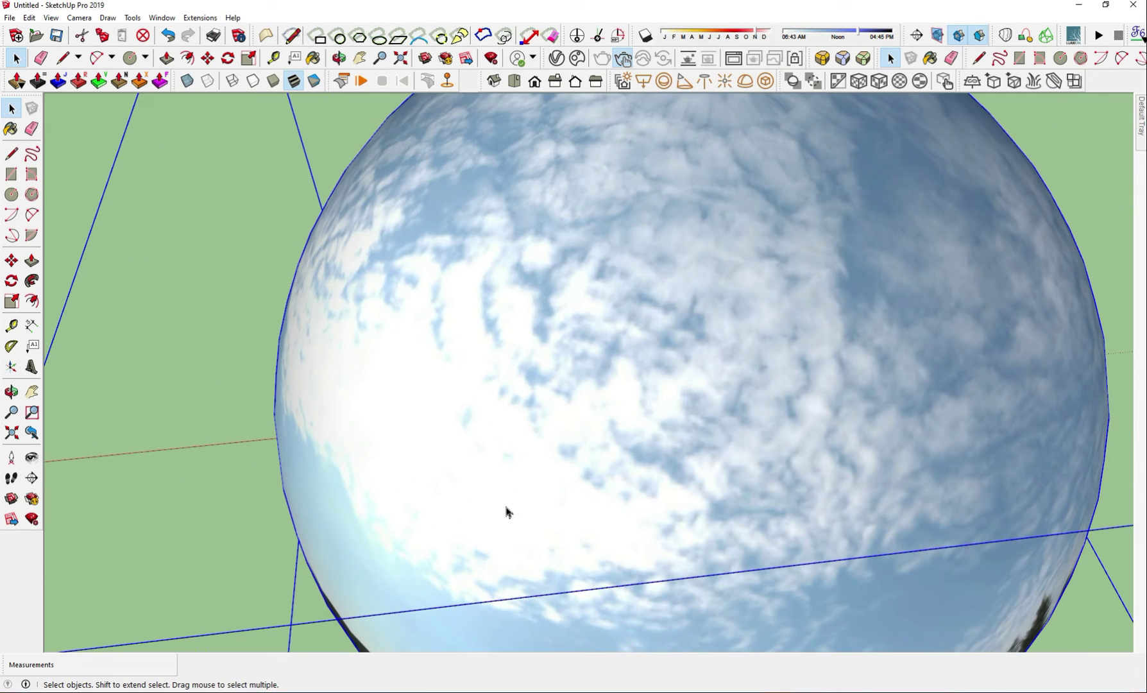
click(187, 81)
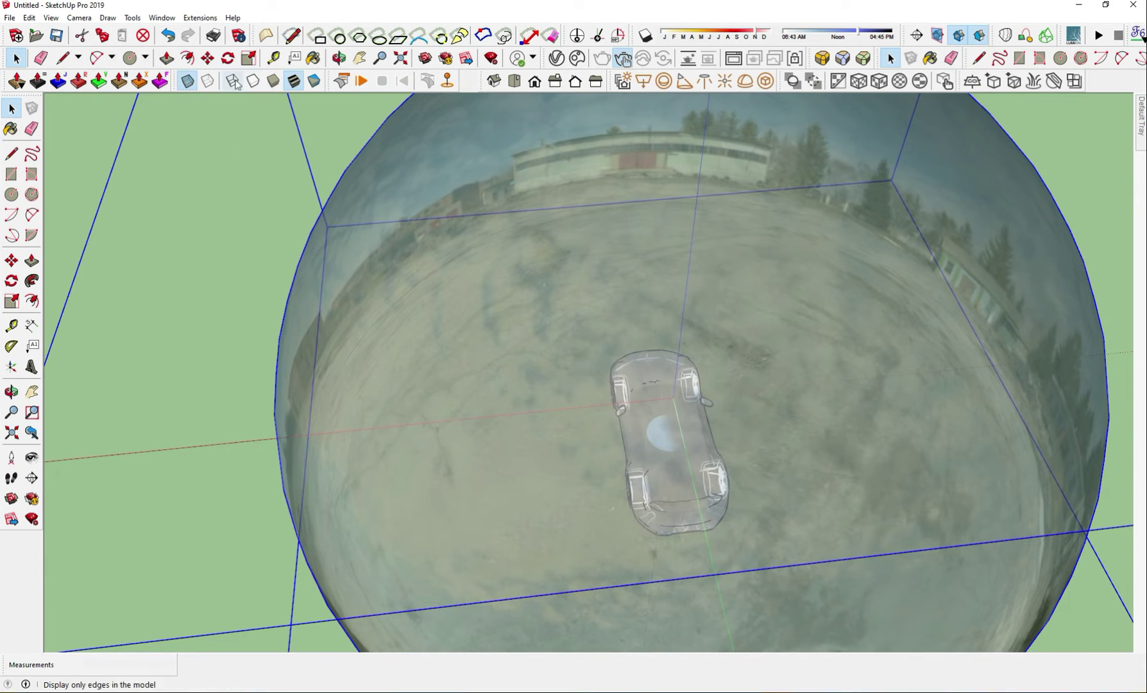
click(187, 81)
mouse_move(385, 193)
middle_down()
mouse_move(331, 332)
mouse_move(282, 225)
middle_up()
scroll(519, 391, up, 3)
mouse_move(520, 392)
middle_down()
mouse_move(282, 287)
mouse_move(738, 448)
mouse_move(238, 230)
middle_up()
scroll(356, 215, up, 3)
mouse_move(356, 215)
middle_down()
mouse_move(650, 315)
mouse_move(468, 286)
middle_up()
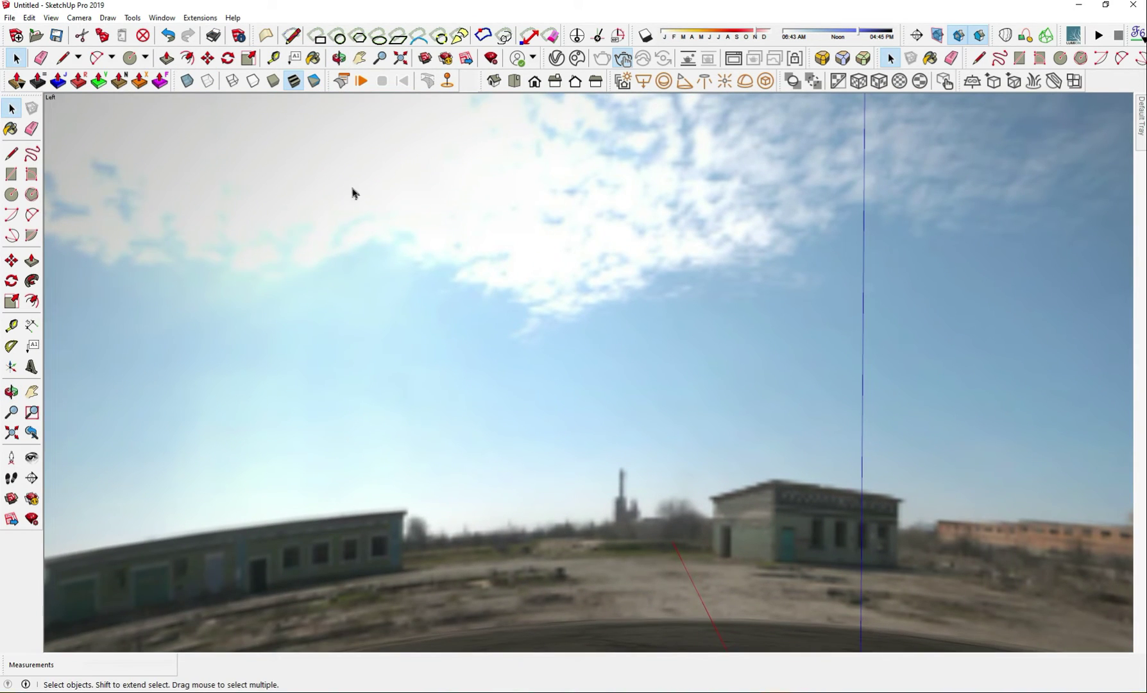
- Place a V-Ray Spot Light above the car
click(685, 81)
mouse_move(290, 182)
middle_down()
mouse_move(356, 291)
mouse_move(451, 292)
middle_up()
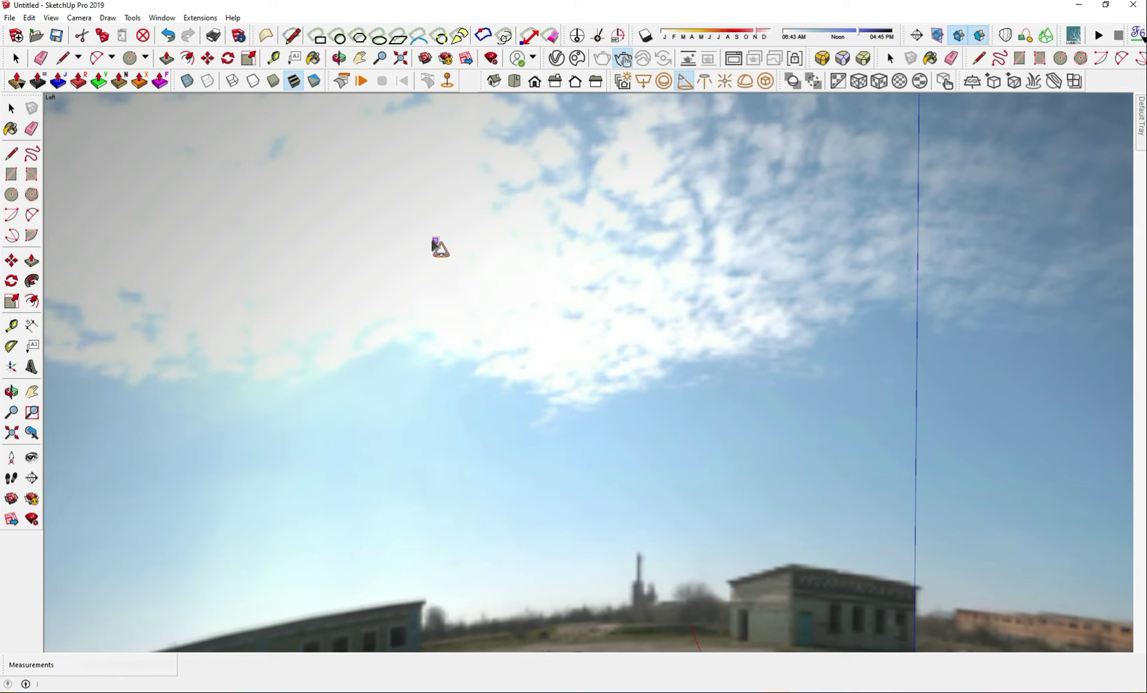
mouse_move(463, 371)
middle_down()
mouse_move(502, 504)
mouse_move(654, 561)
mouse_move(500, 451)
middle_up()
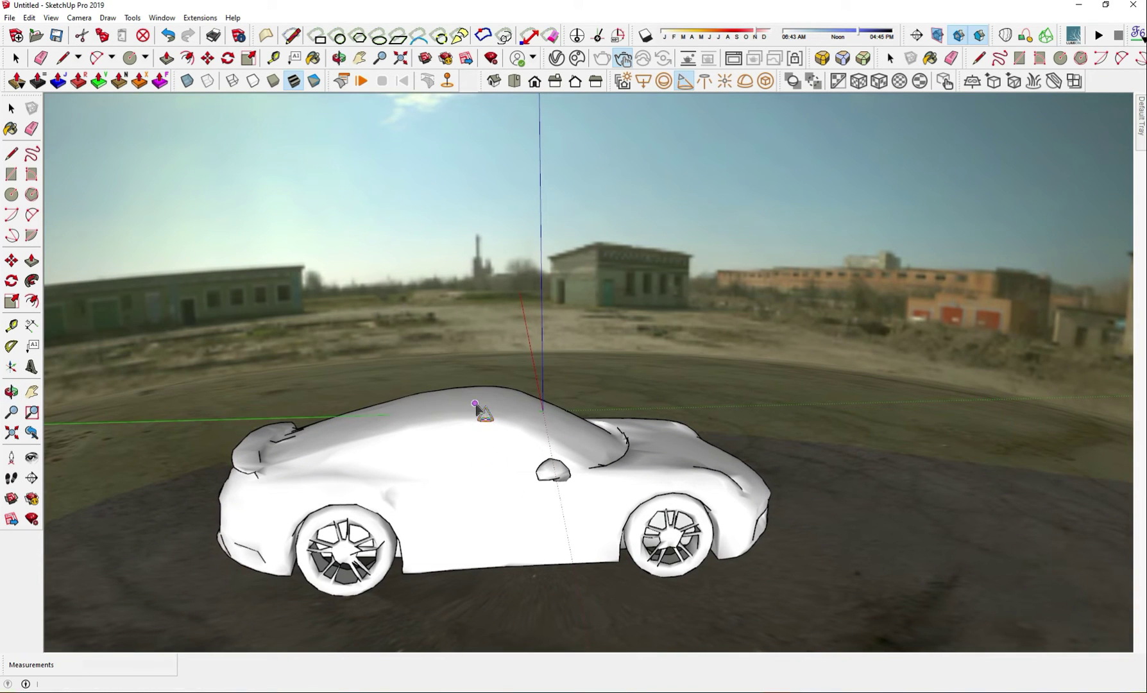
- Place the spotlight's cone and penumbra angles, then switch its units to Radiant power (W)
click(475, 404)
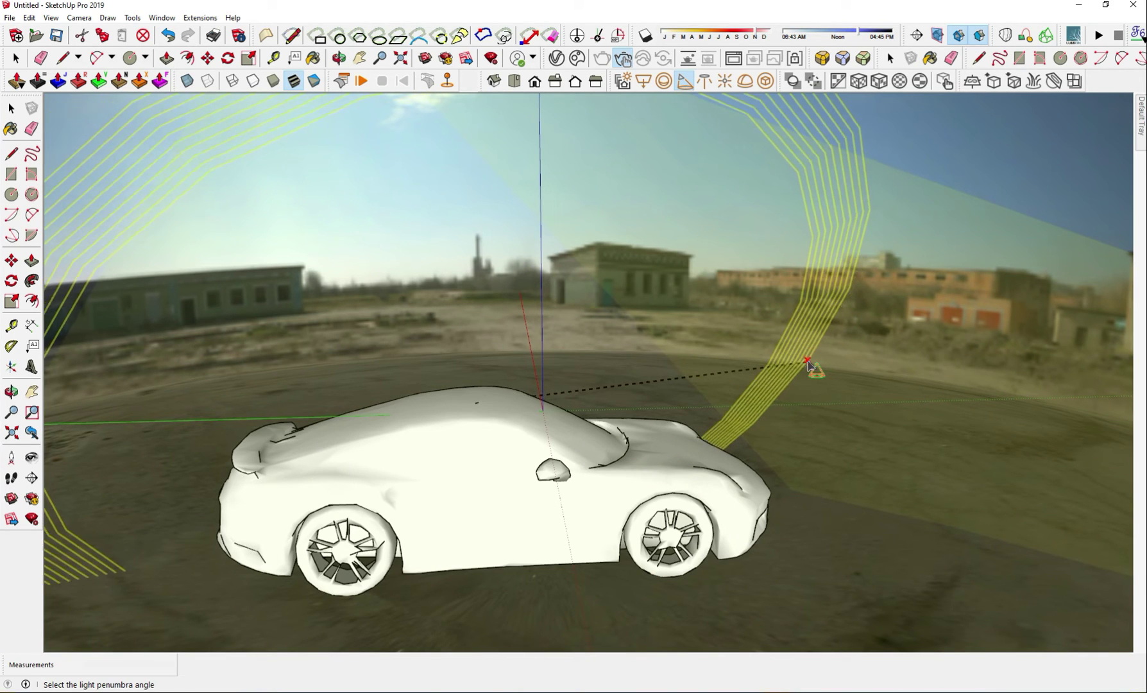
click(819, 363)
click(849, 369)
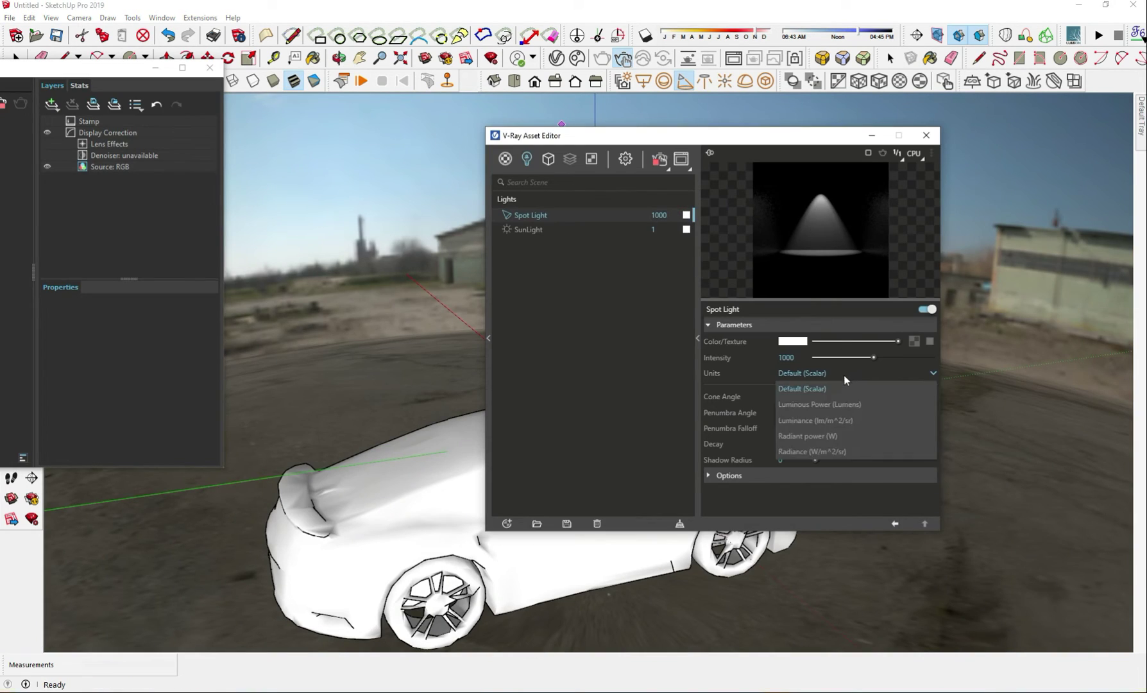
click(834, 441)
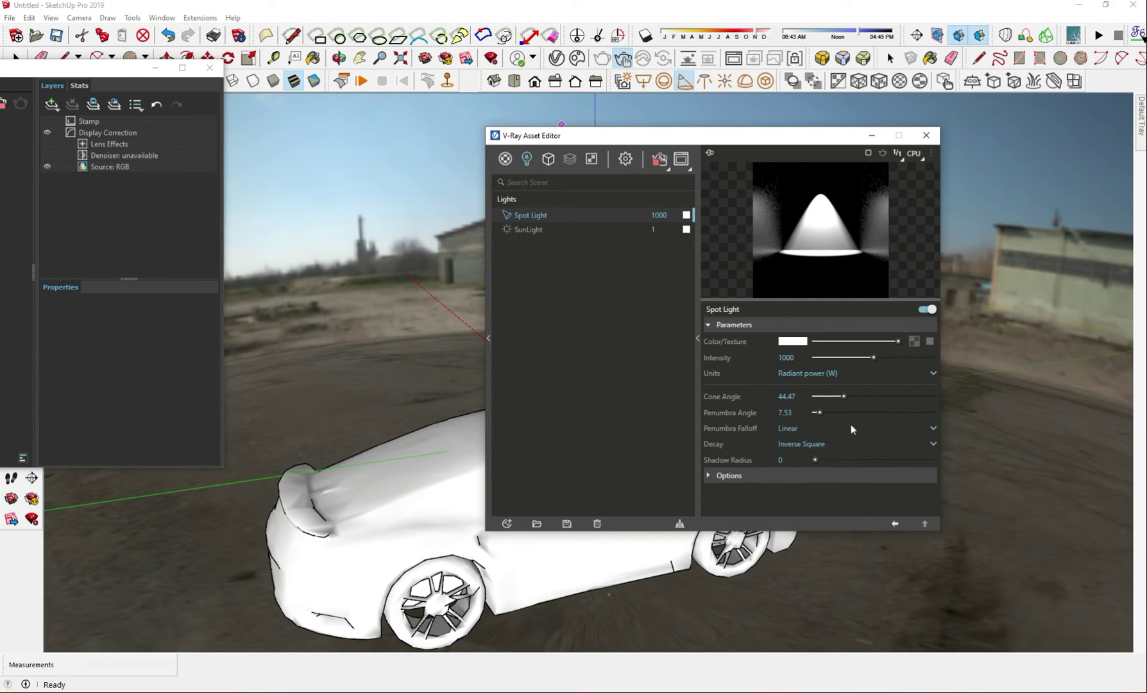
- Set the spotlight cone angle to about 45 and its intensity to 5000
click(861, 397)
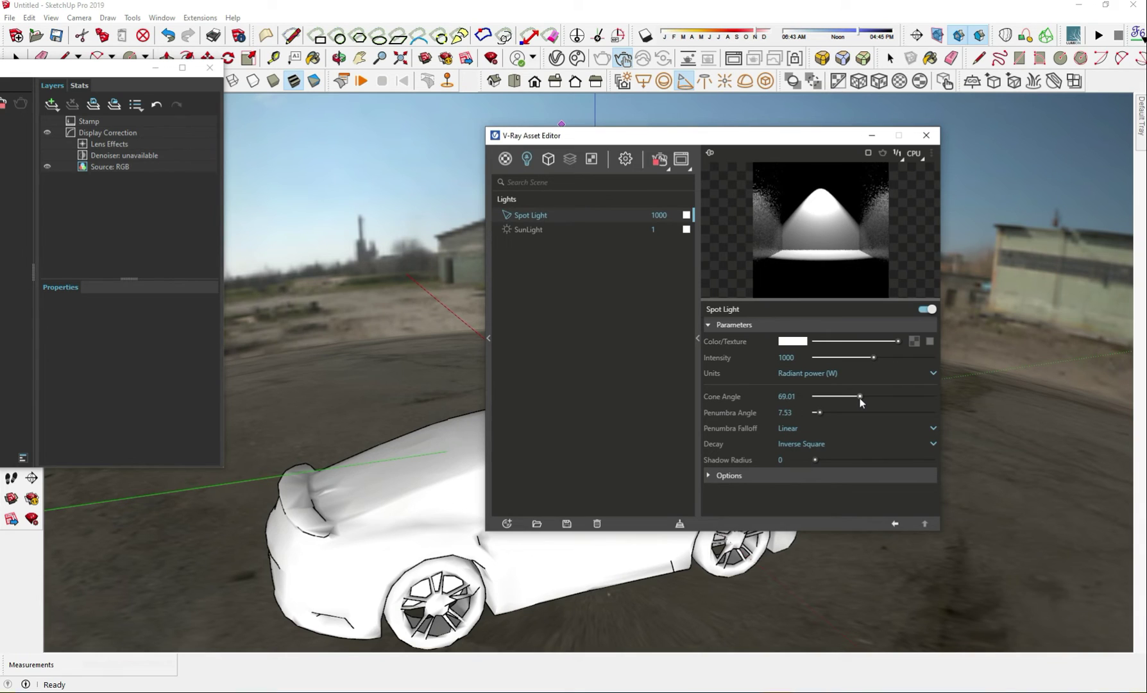
mouse_move(857, 397)
mouse_down()
mouse_move(834, 398)
mouse_move(882, 406)
mouse_move(845, 404)
mouse_up()
drag(874, 357, 893, 357)
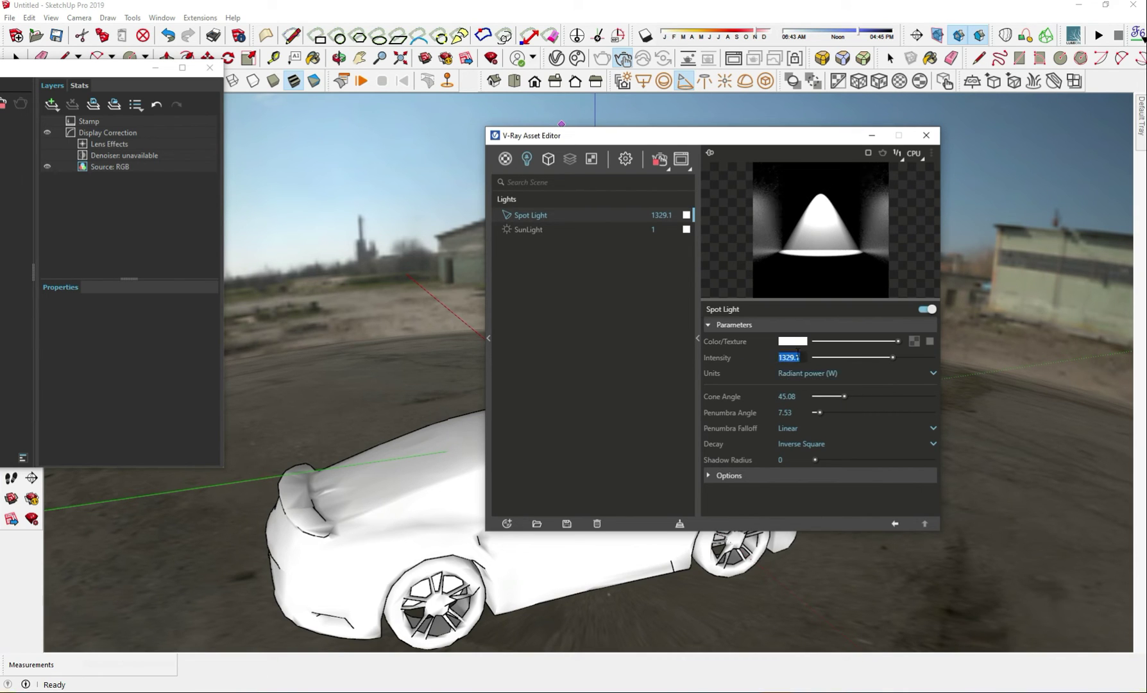
text(00)
key(Return)
text(0)
key(Return)
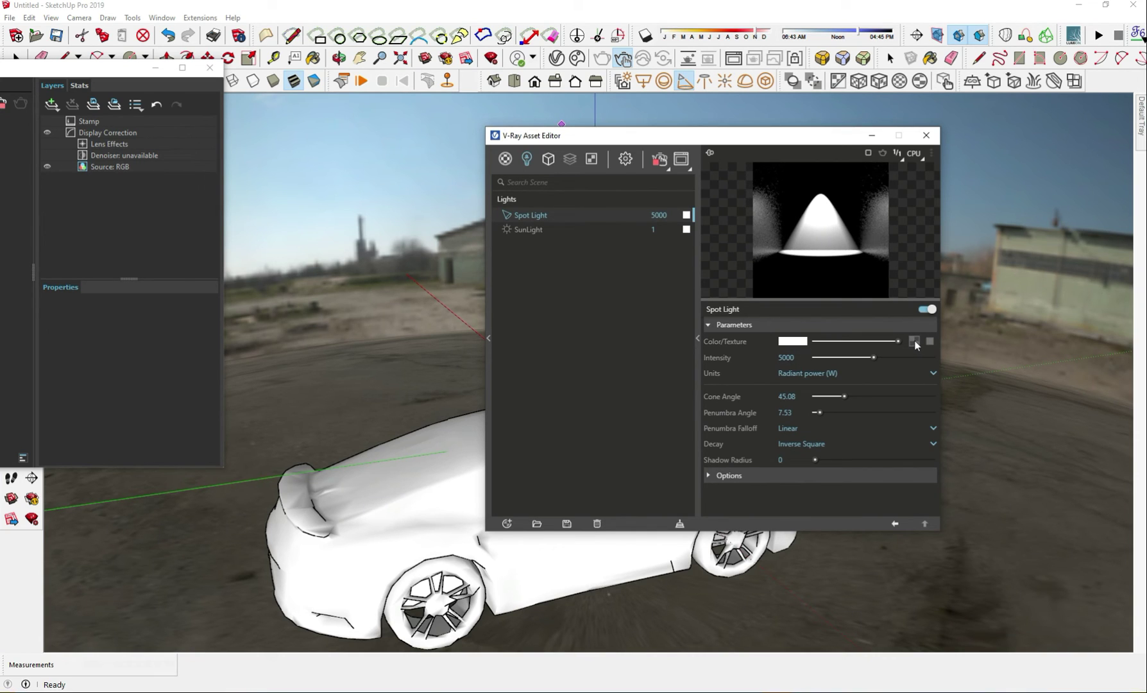
- Give the spotlight colour a Temperature texture in Temperature mode set to 3000 K
click(915, 343)
click(887, 191)
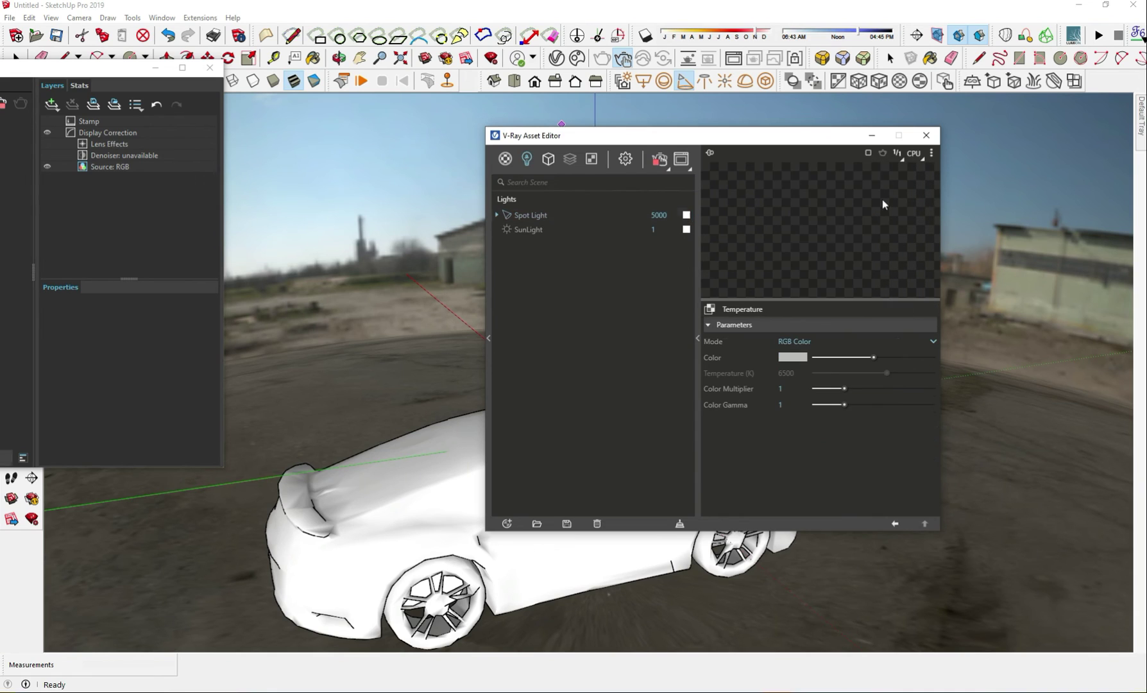
click(850, 342)
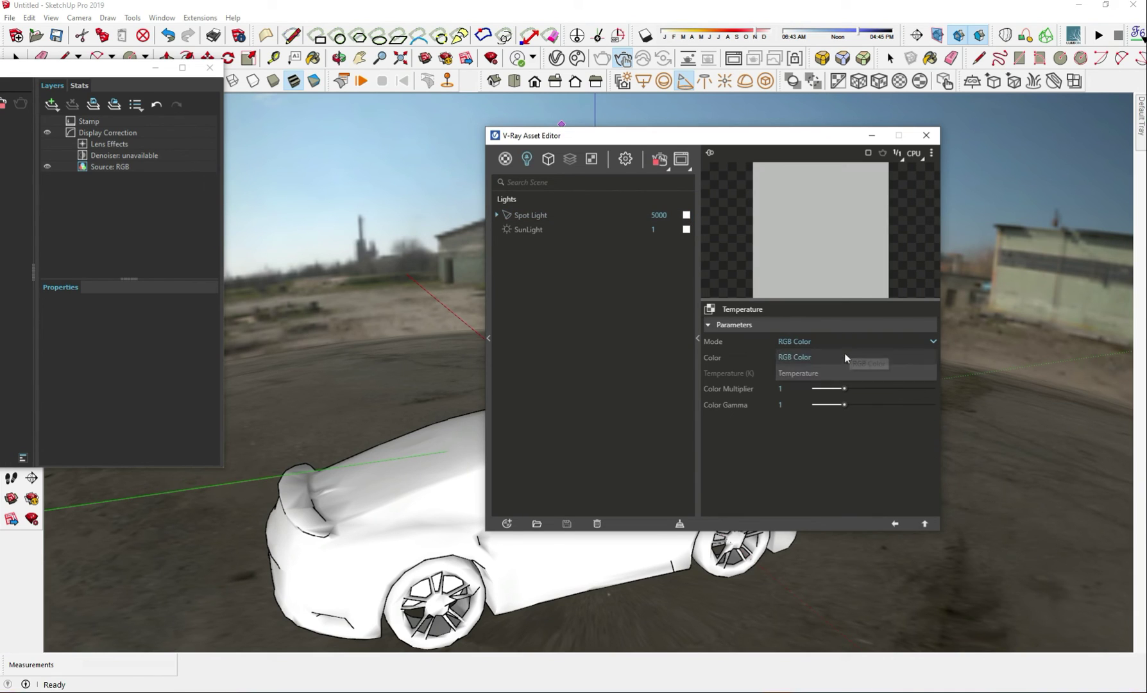
click(819, 374)
drag(864, 373, 816, 383)
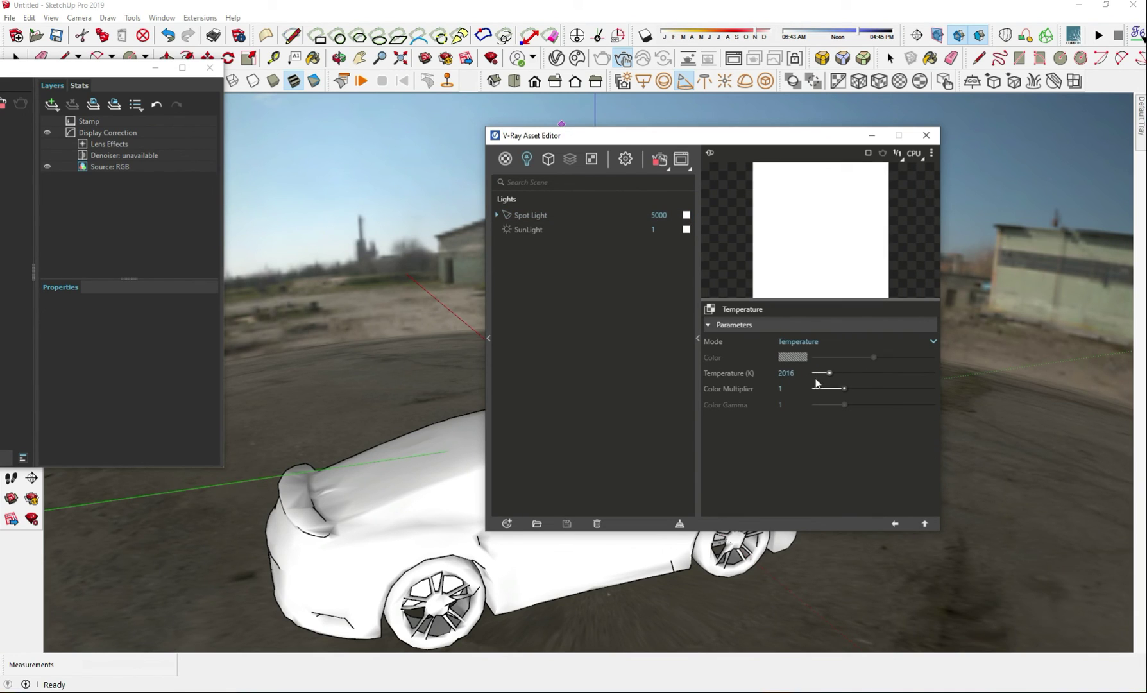
key(ctrl+a)
text(3000)
key(Return)
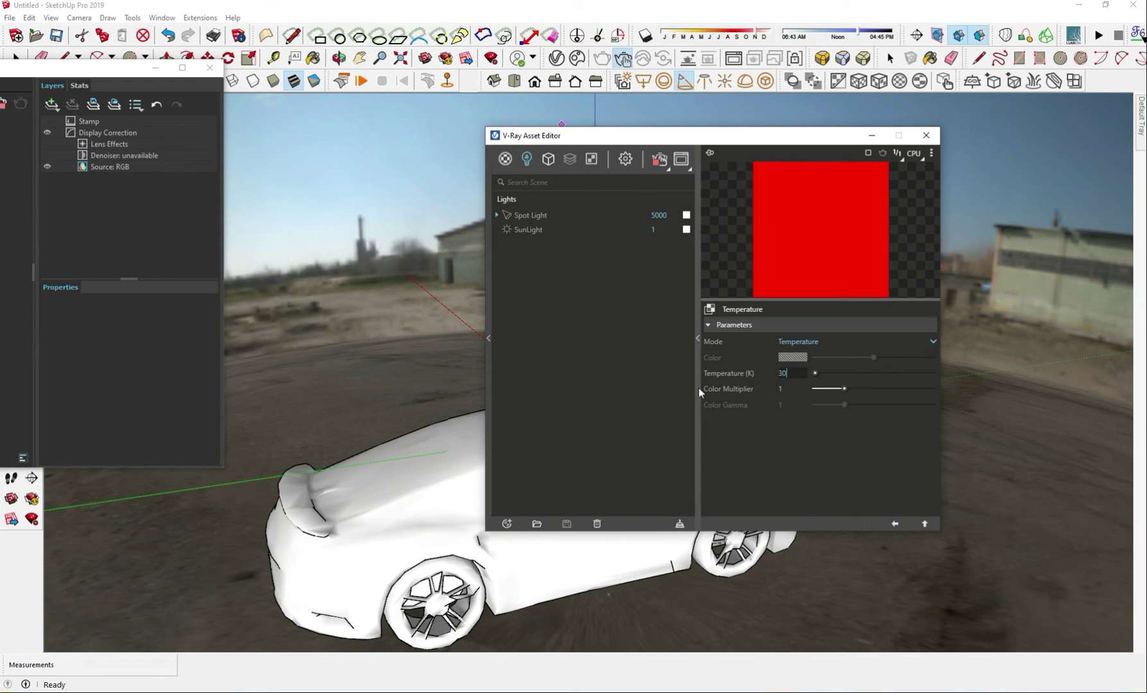
key(Return)
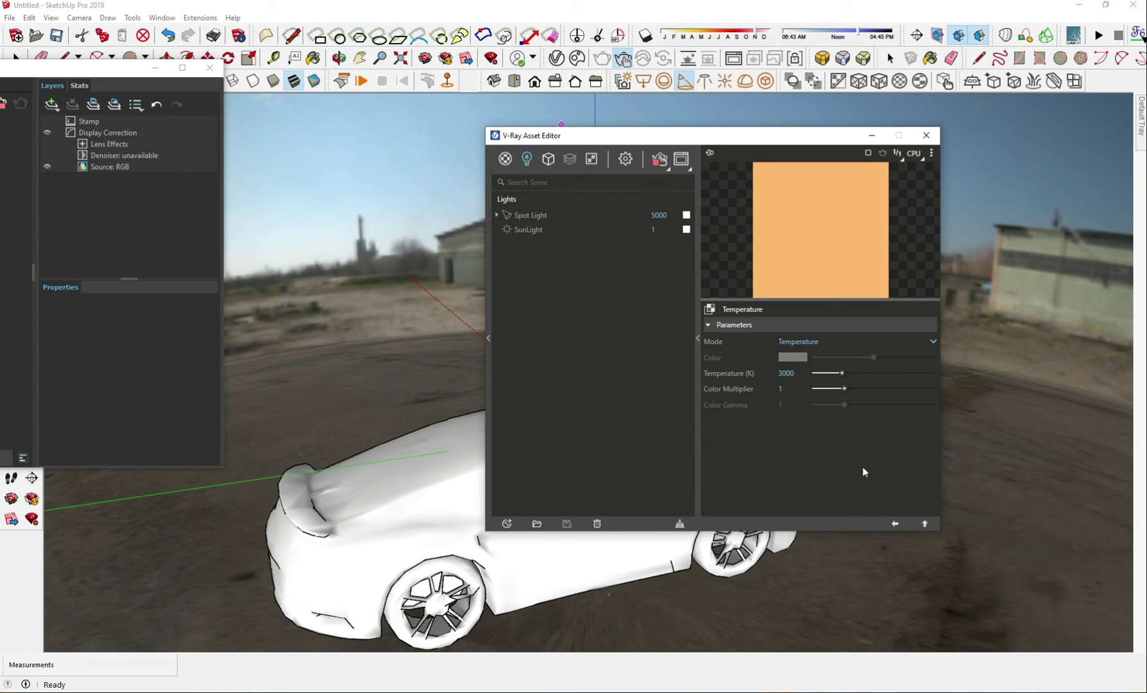